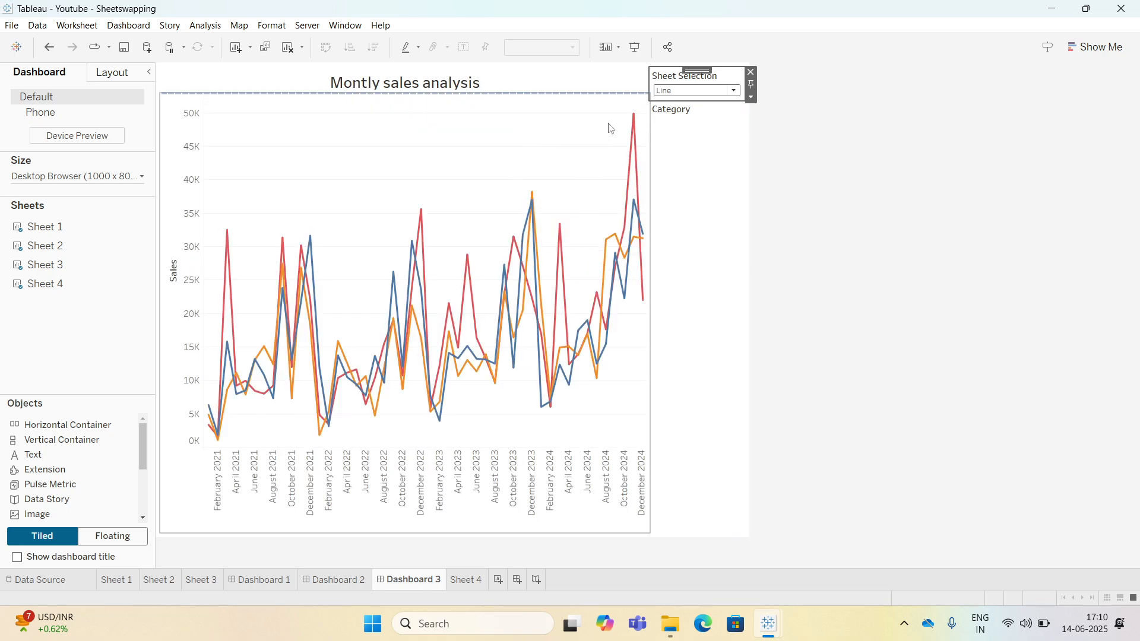
Switch the dashboard's Sheet Selection parameter from Line to Bar to preview the swapped chart.
click(665, 91)
click(669, 115)
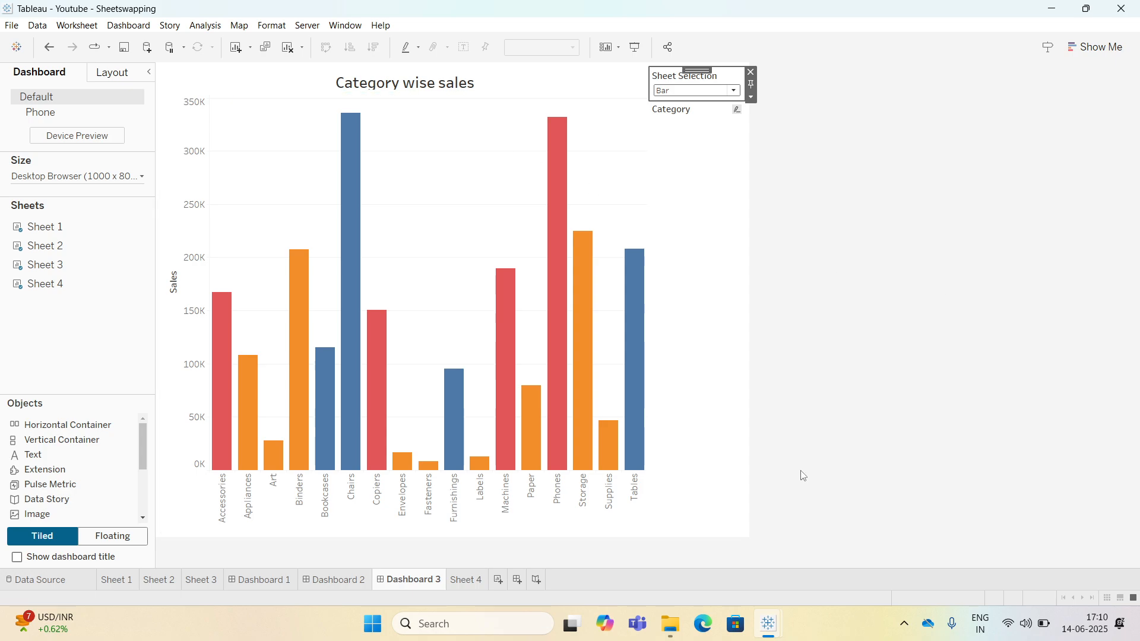
Start a new workbook and connect to the Sample - Superstore Excel file.
mouse_move(771, 630)
click(852, 547)
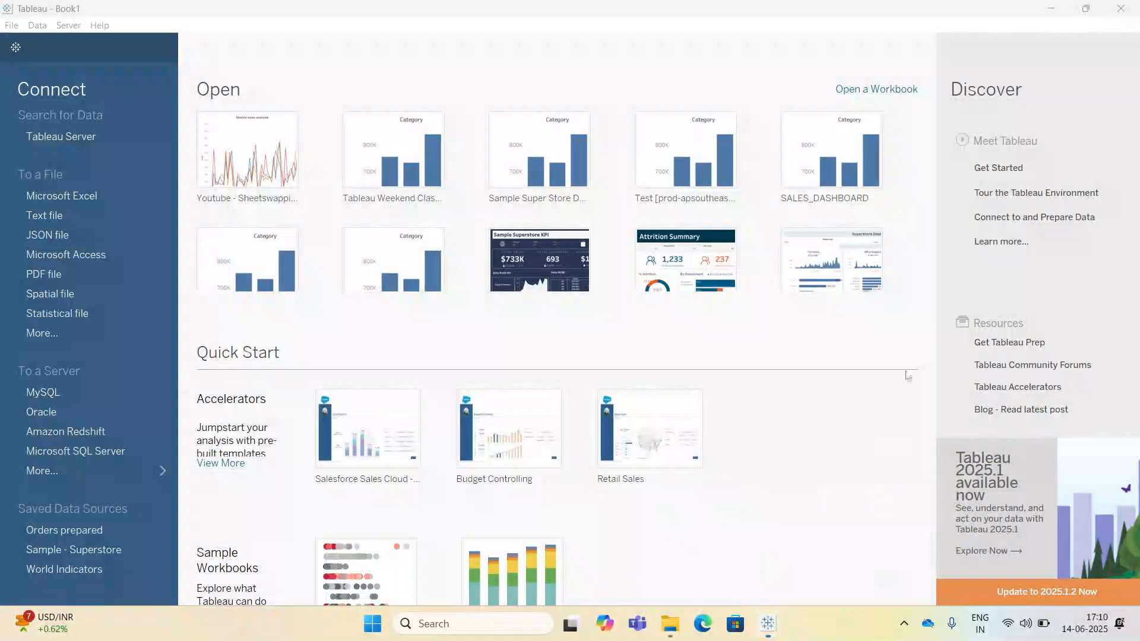
click(120, 197)
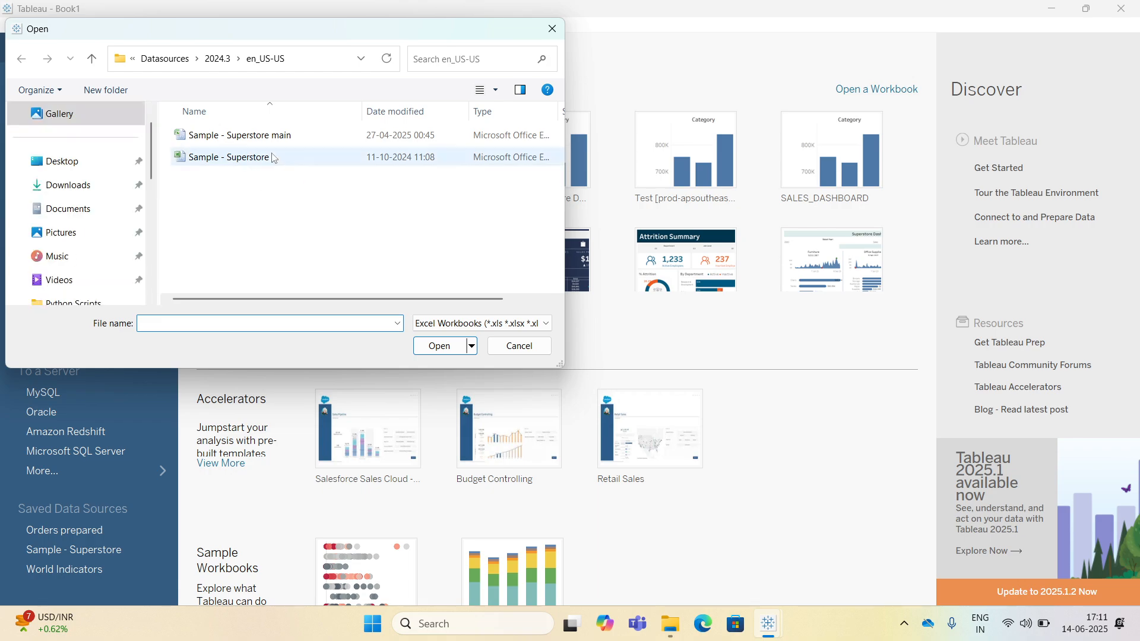
click(266, 159)
click(441, 346)
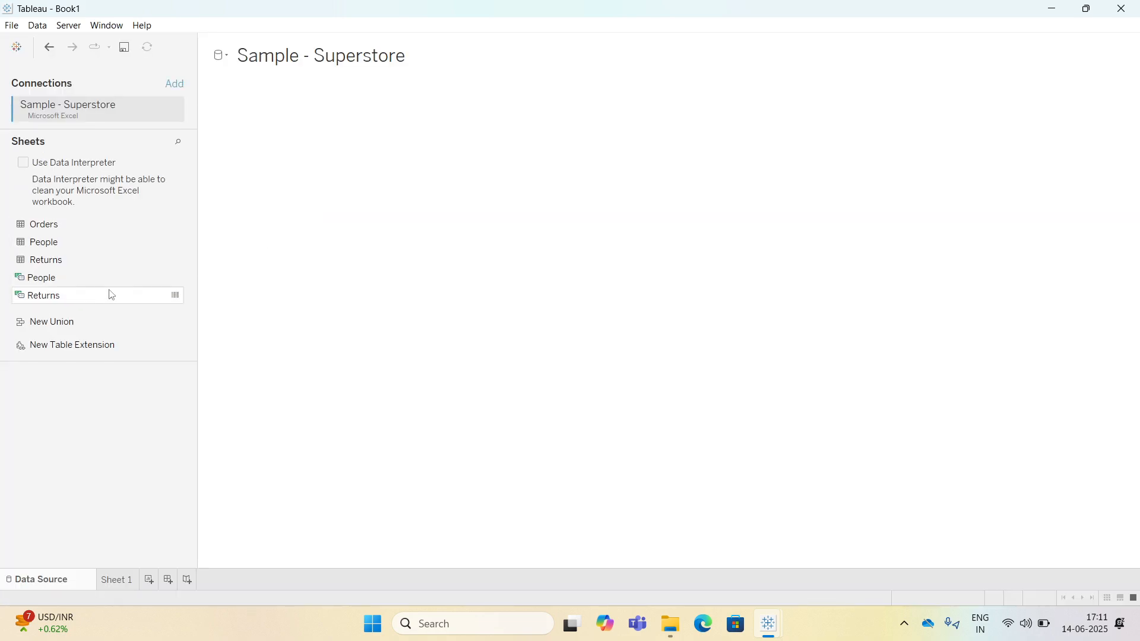
Add the Orders table to the data source canvas and open Sheet 1.
drag(70, 232, 333, 139)
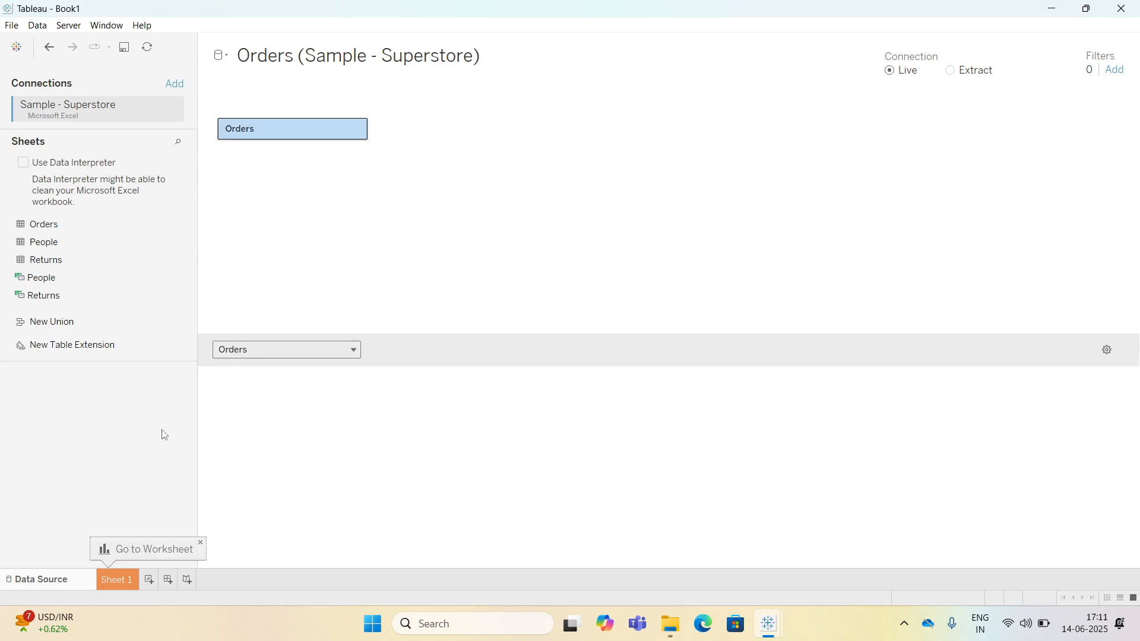
click(130, 580)
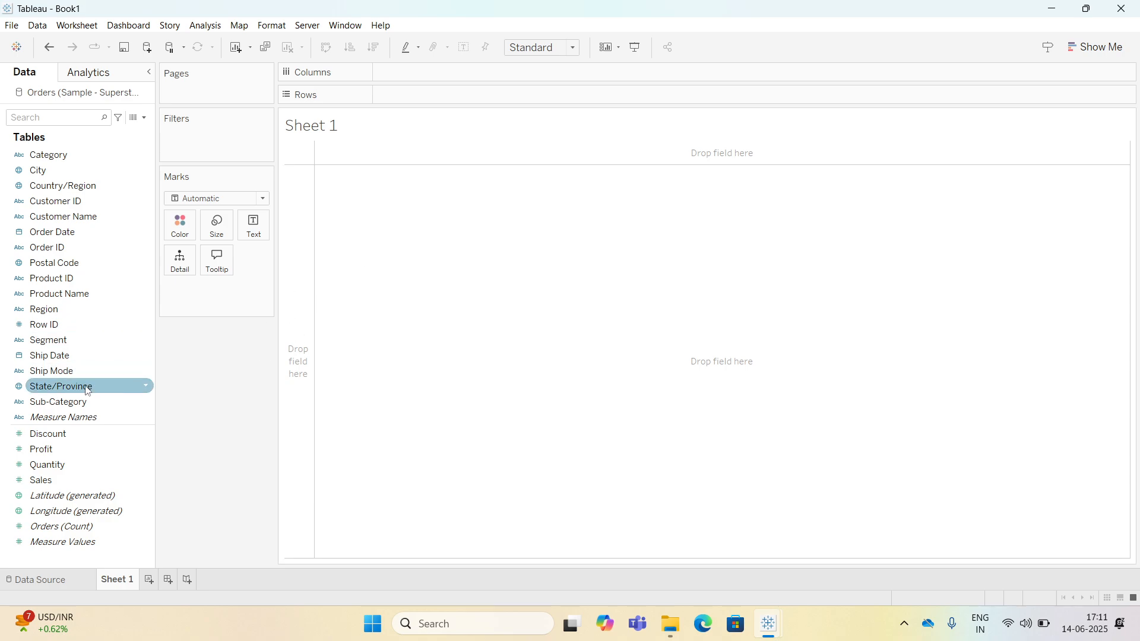
Build a bar chart of Sales by Sub-Category, labelled with Sales and coloured by Category.
drag(68, 402, 423, 75)
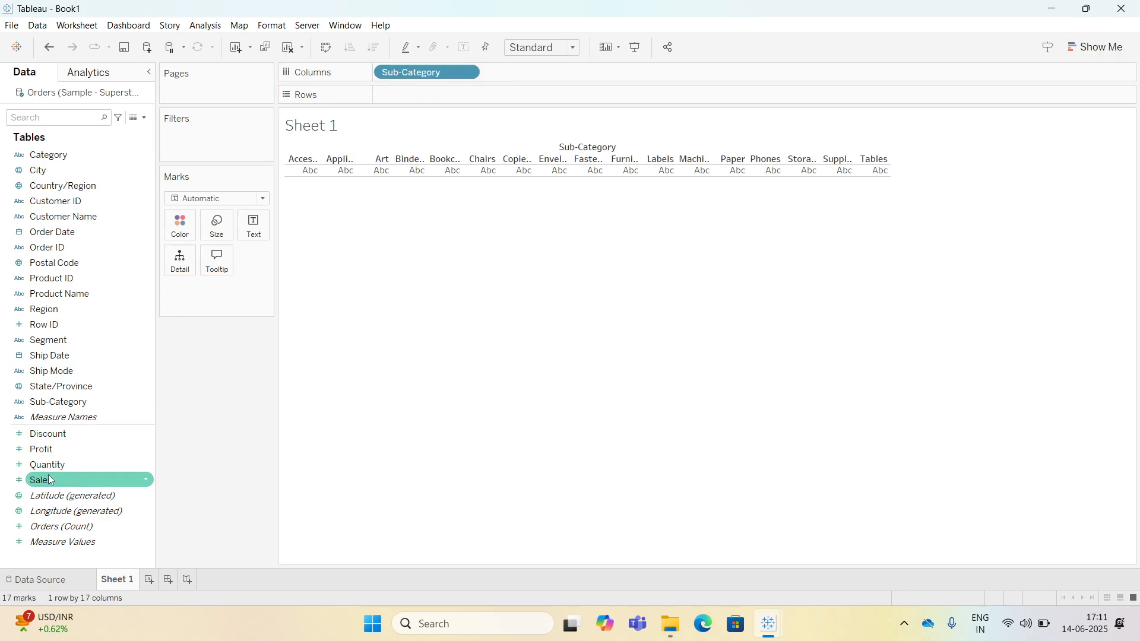
drag(41, 479, 398, 96)
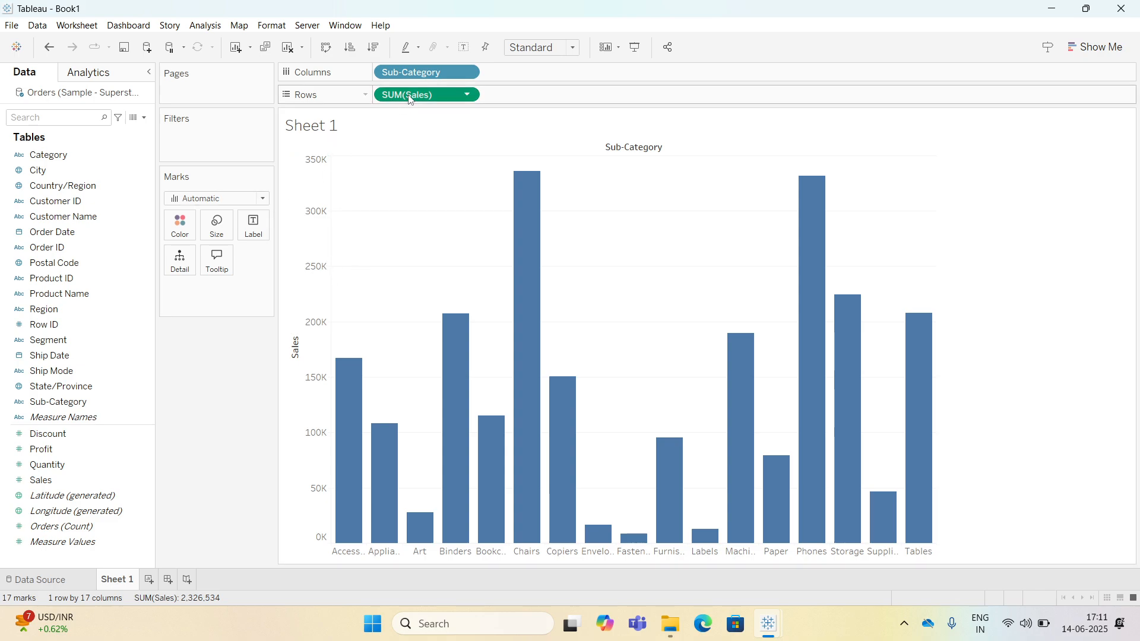
drag(410, 95, 254, 228)
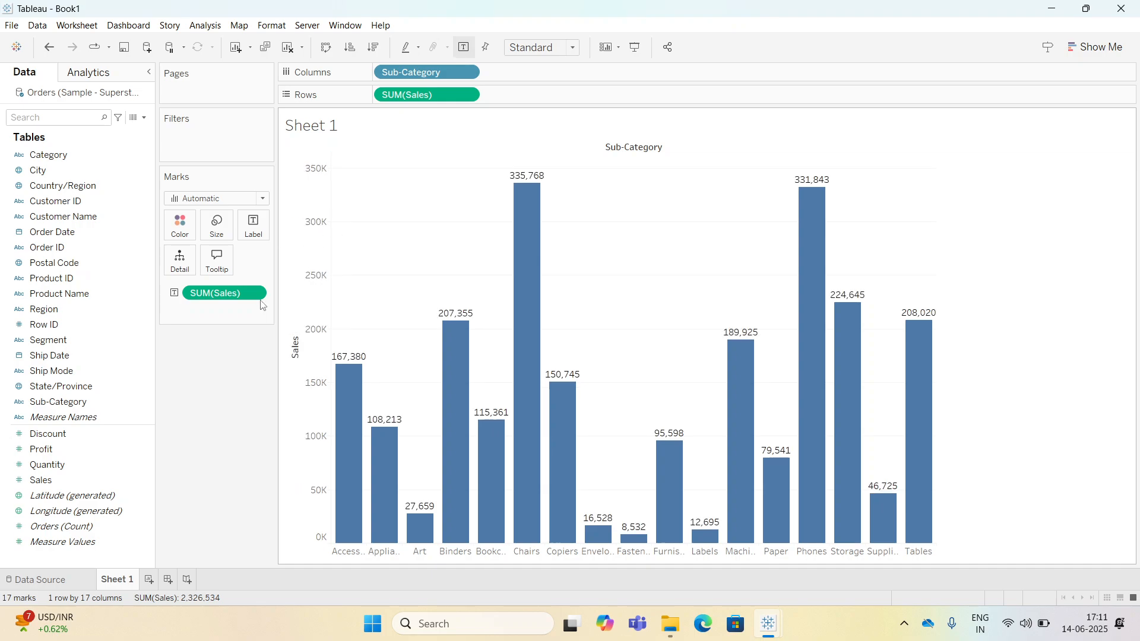
drag(58, 163, 176, 228)
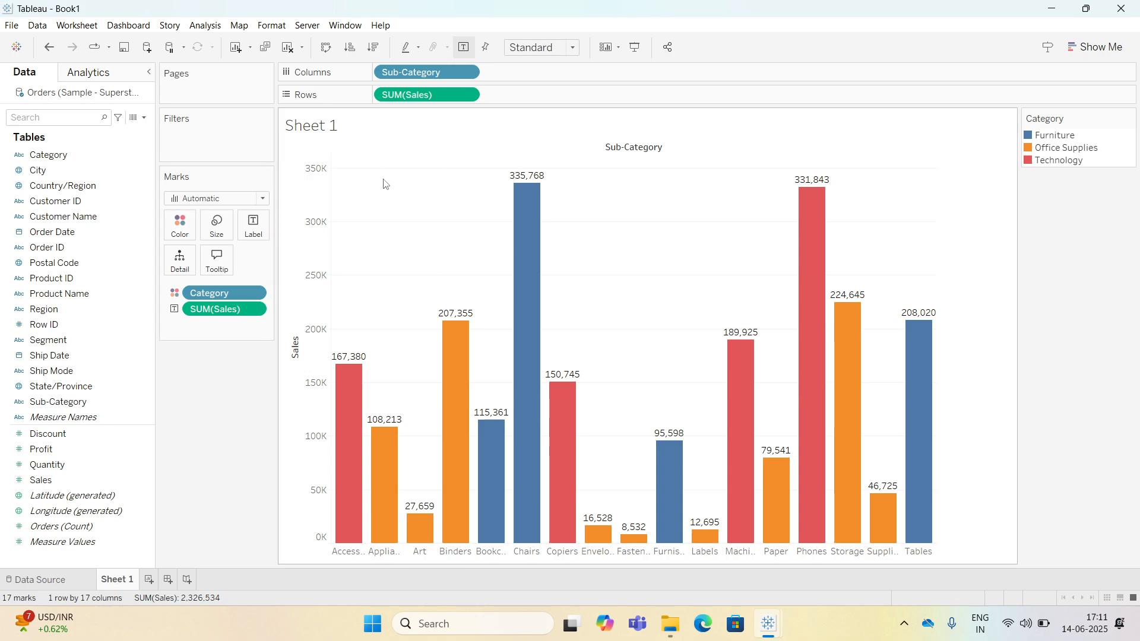
On a new sheet, build a line chart of Sales by discrete Month of Order Date, coloured by Category.
click(150, 580)
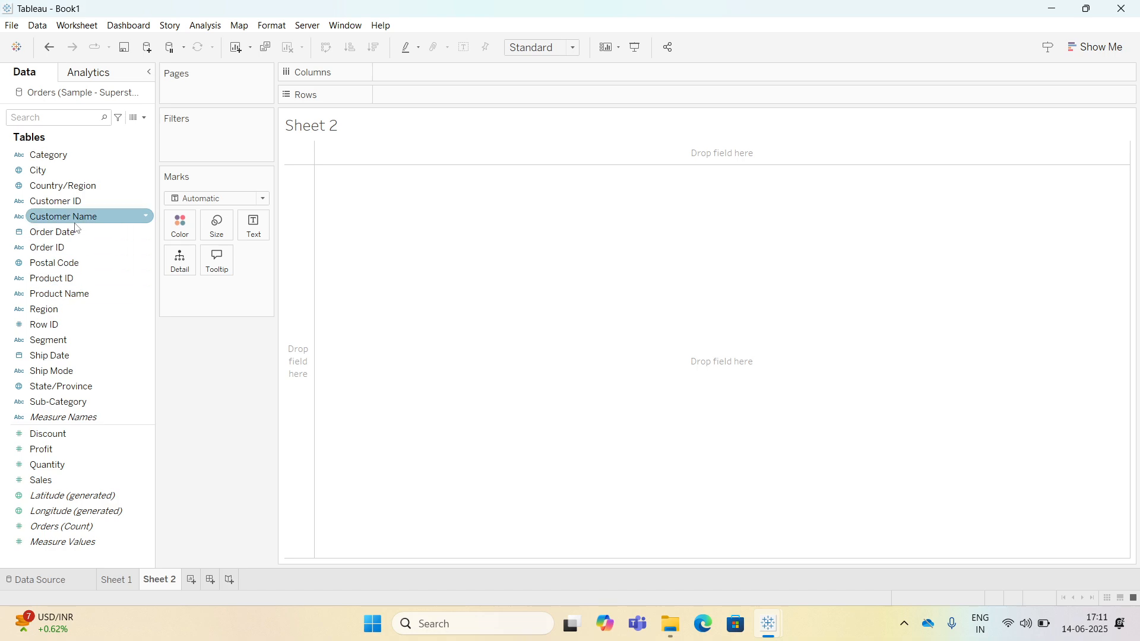
drag(75, 227, 439, 80)
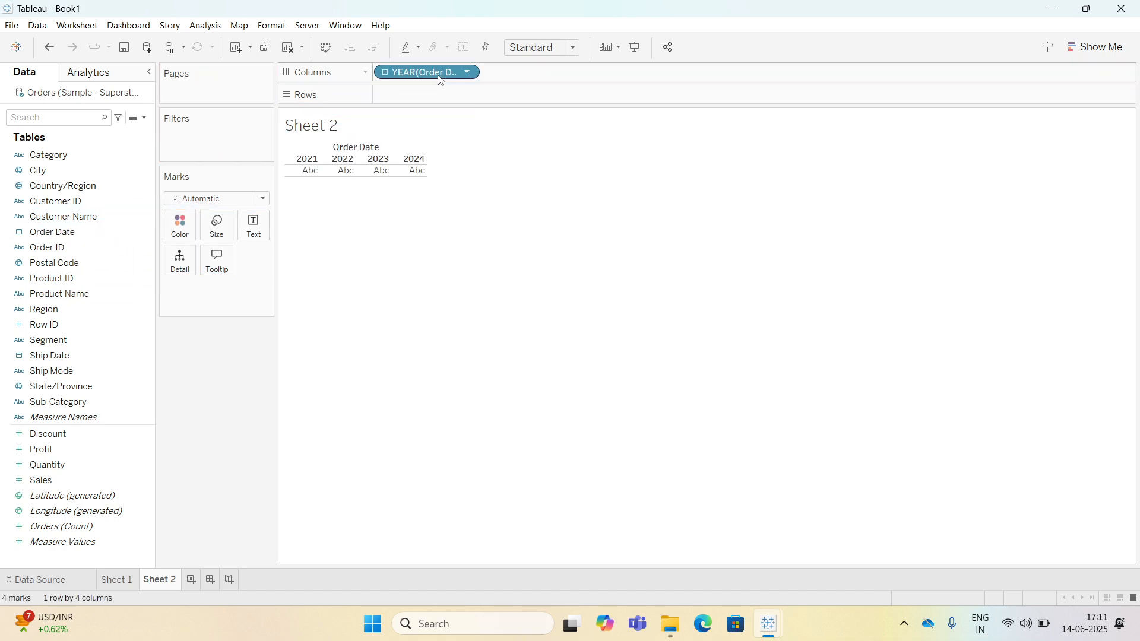
right_click(420, 77)
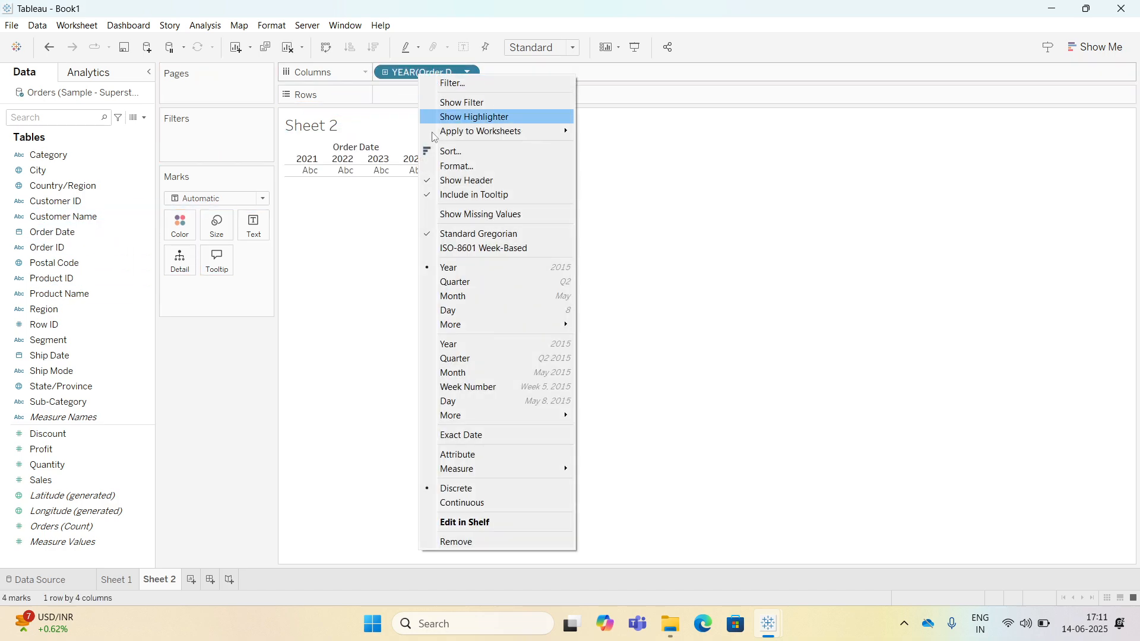
click(466, 373)
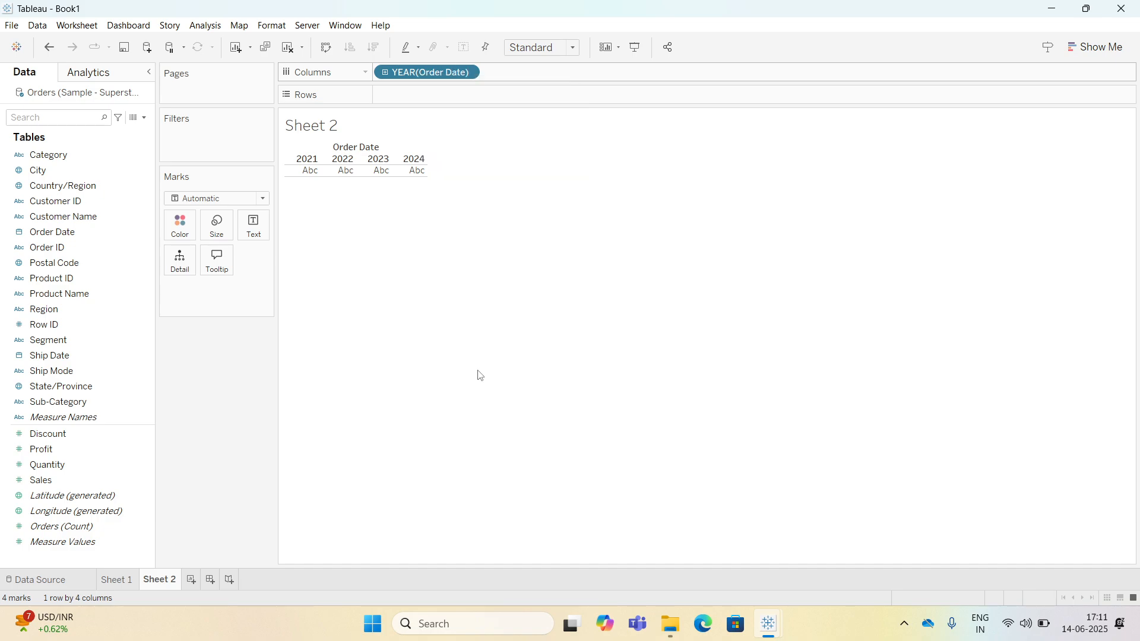
right_click(454, 72)
click(491, 468)
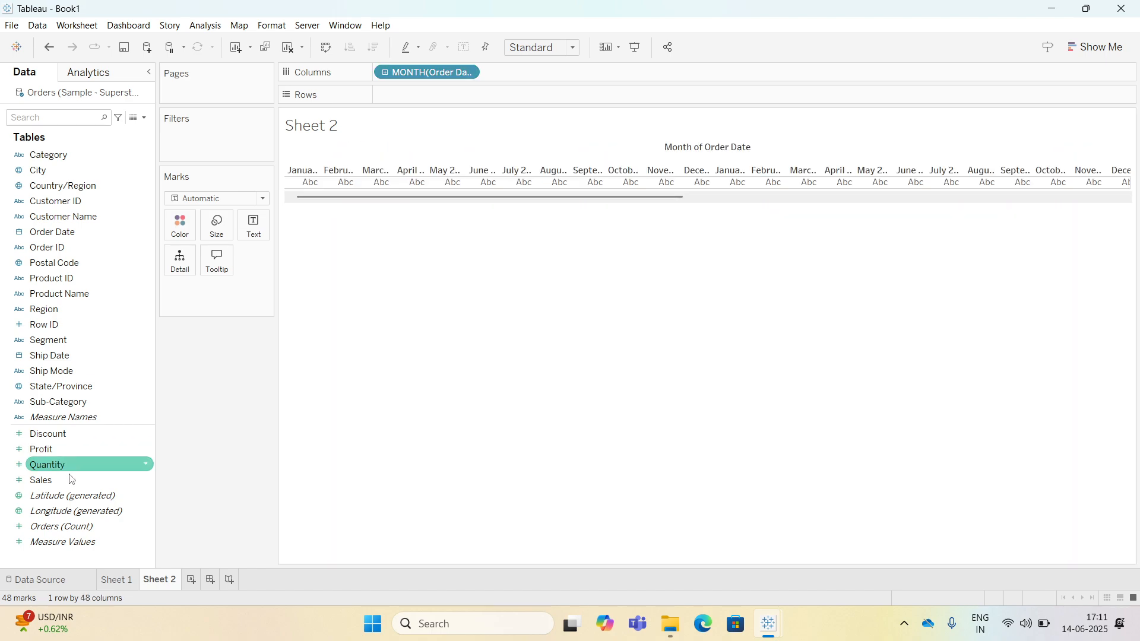
mouse_move(66, 480)
mouse_down()
mouse_move(167, 402)
mouse_move(415, 95)
mouse_up()
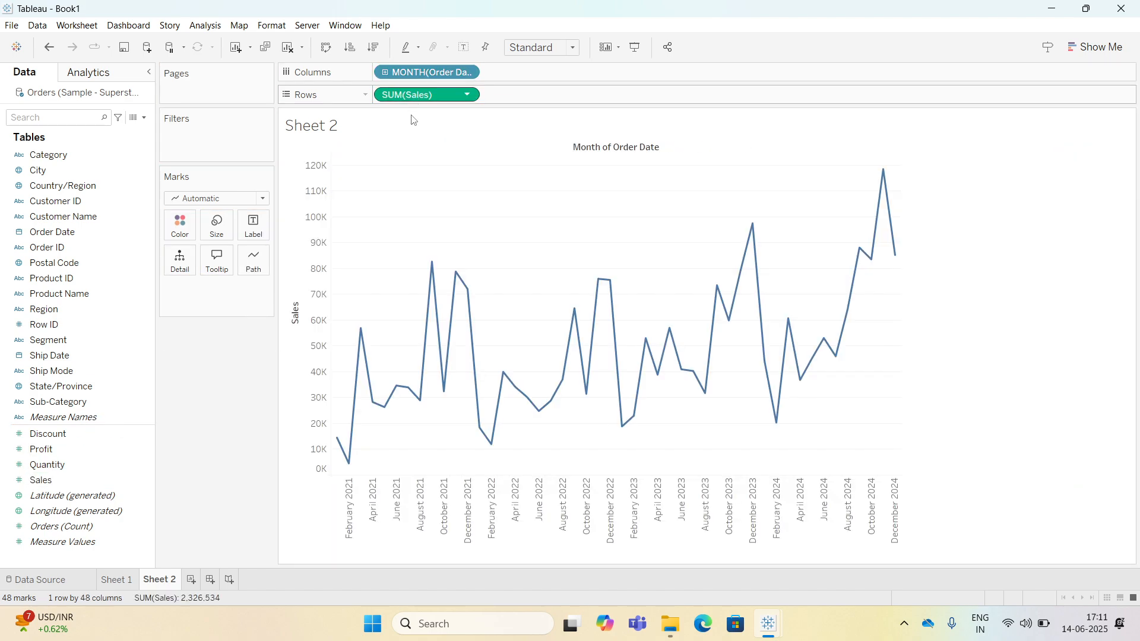
drag(71, 155, 184, 228)
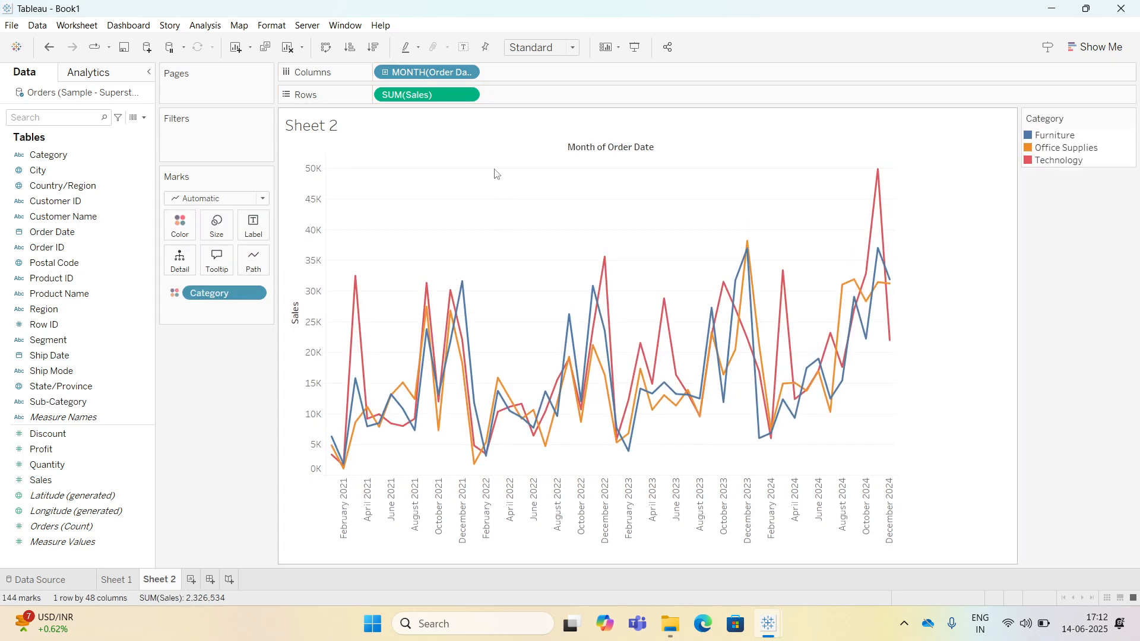
On a new sheet, create an AVG(0) calculation on Rows and duplicate it alongside.
click(191, 579)
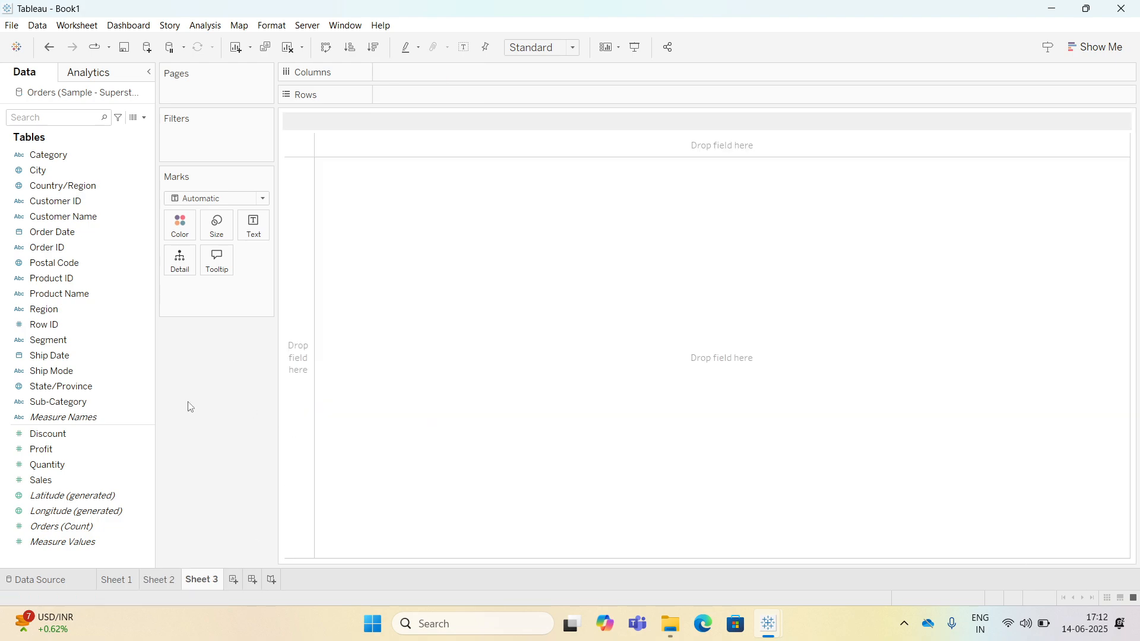
double_click(408, 97)
text(av)
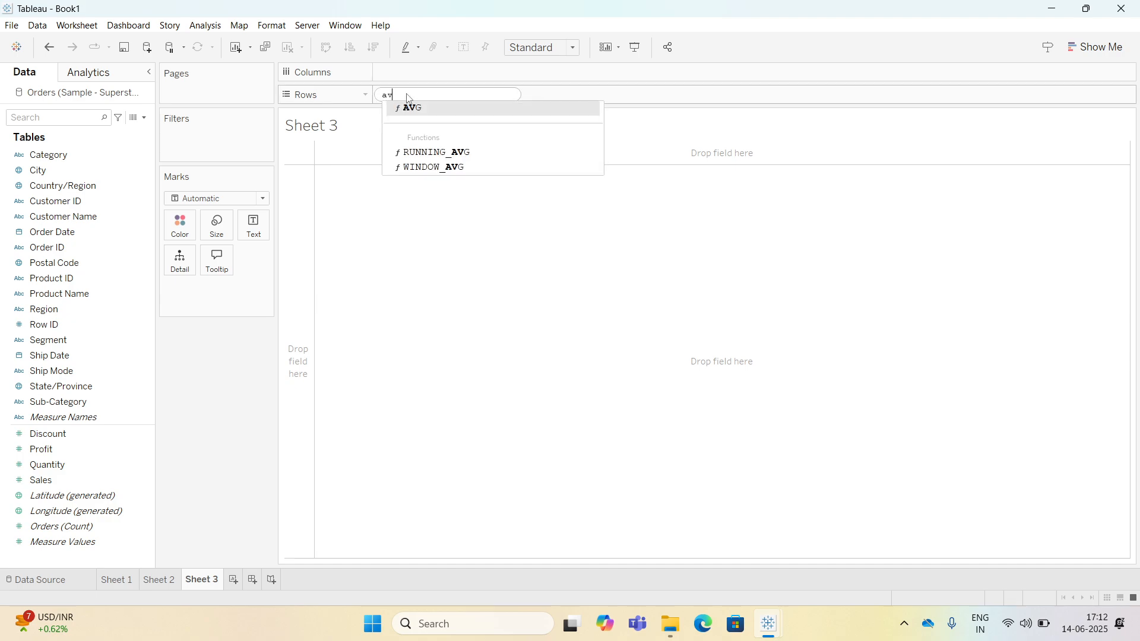
text(g)
key(Return)
key(Return)
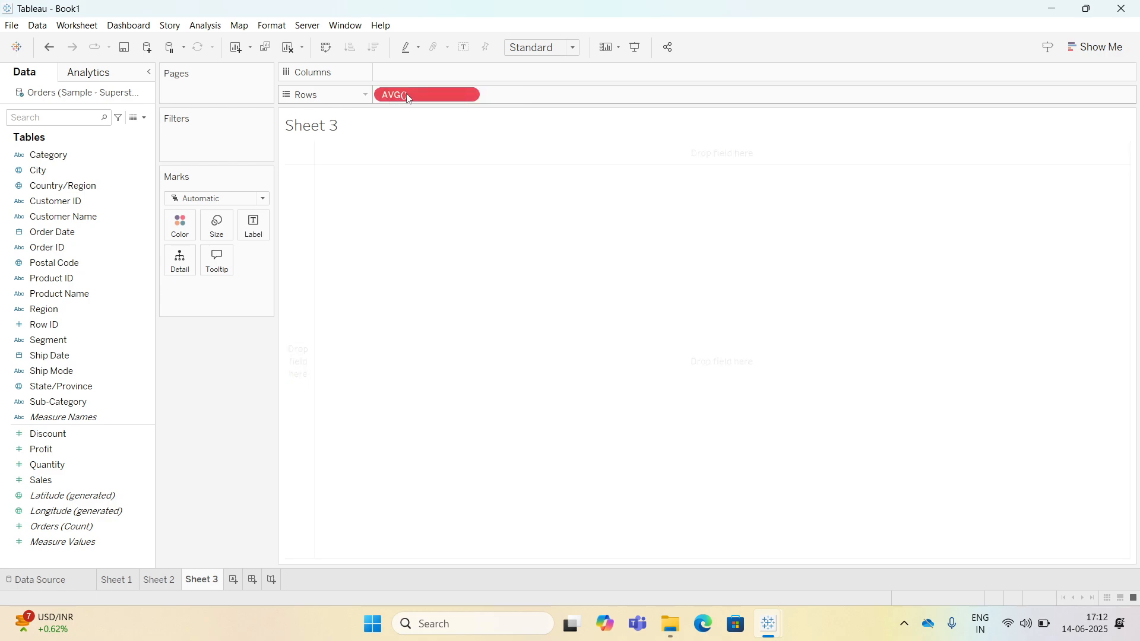
double_click(408, 96)
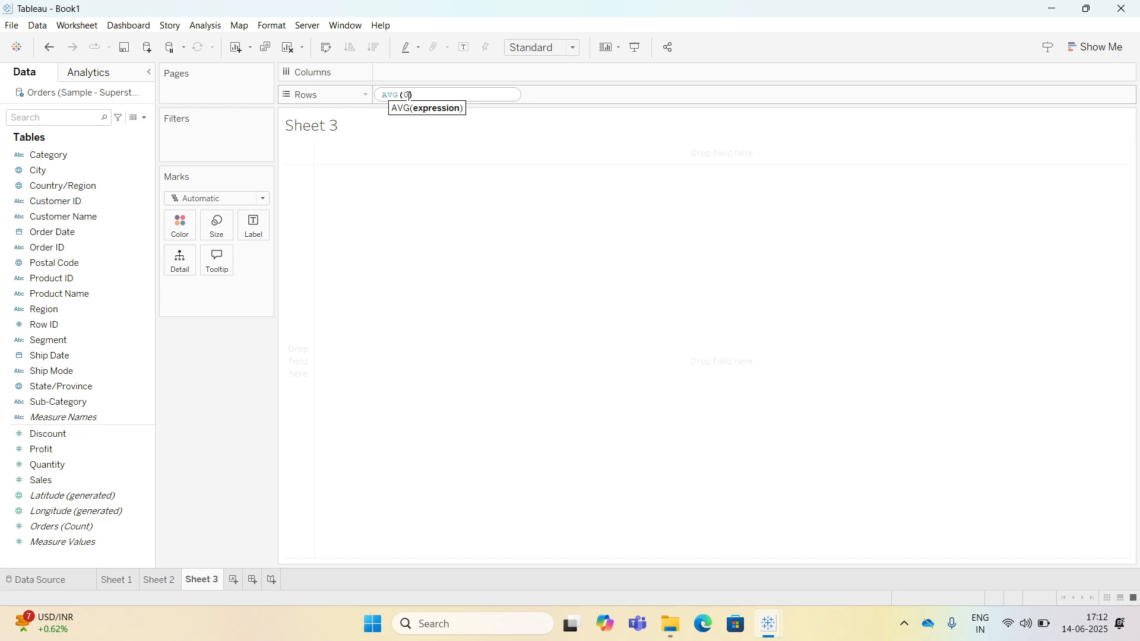
key(Return)
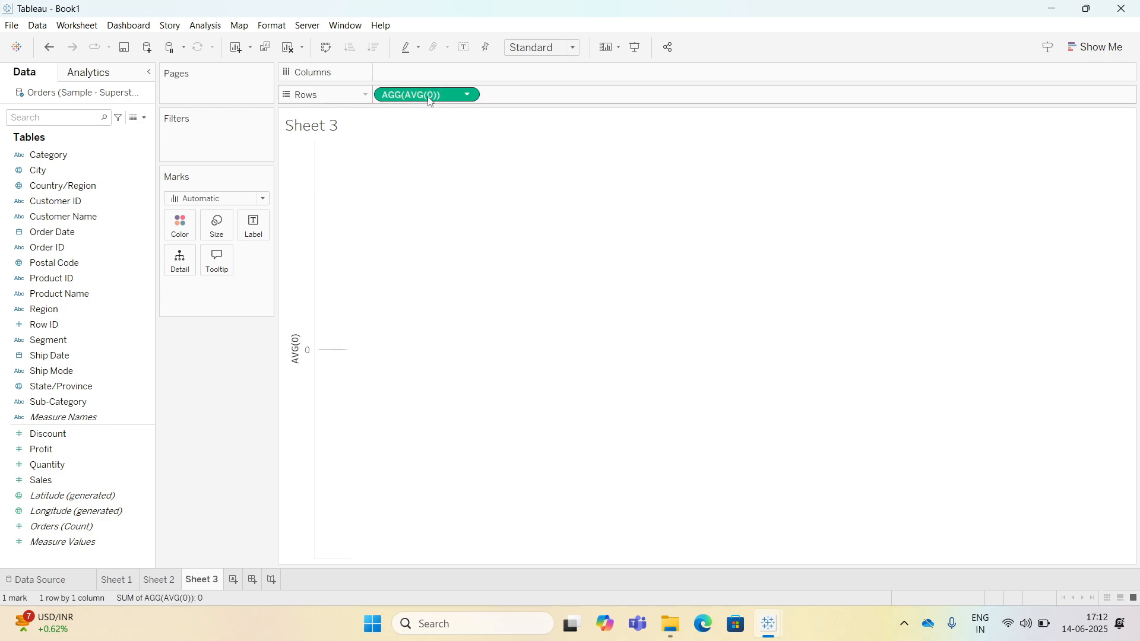
drag(438, 95, 522, 99)
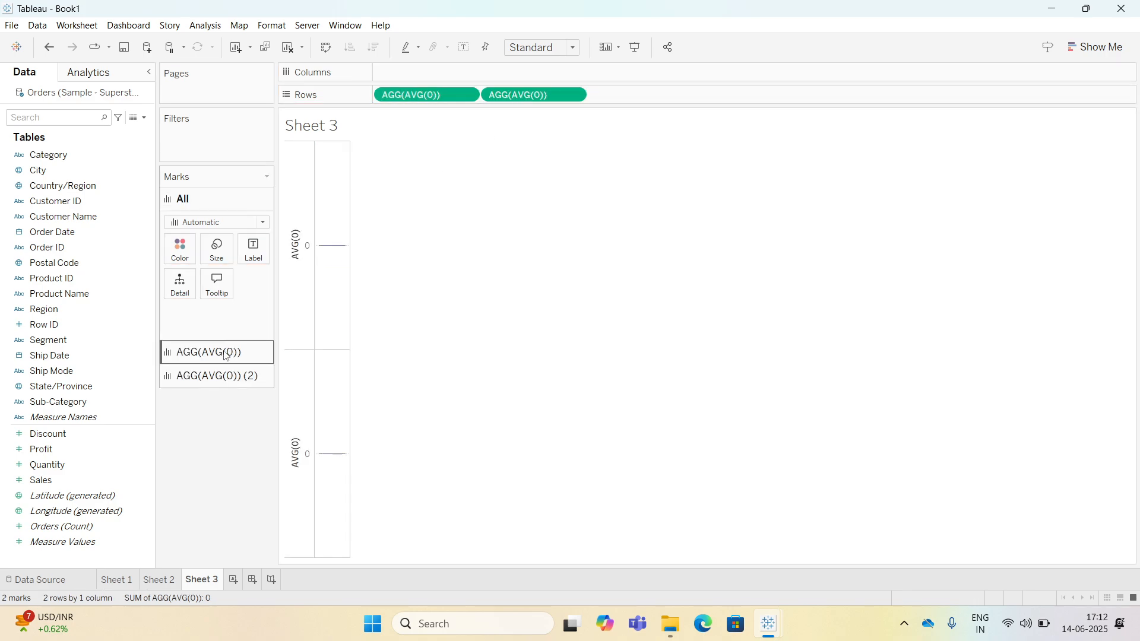
Turn the first AVG(0) mark into a pie chart coloured by Segment with Sales as the angle.
click(226, 356)
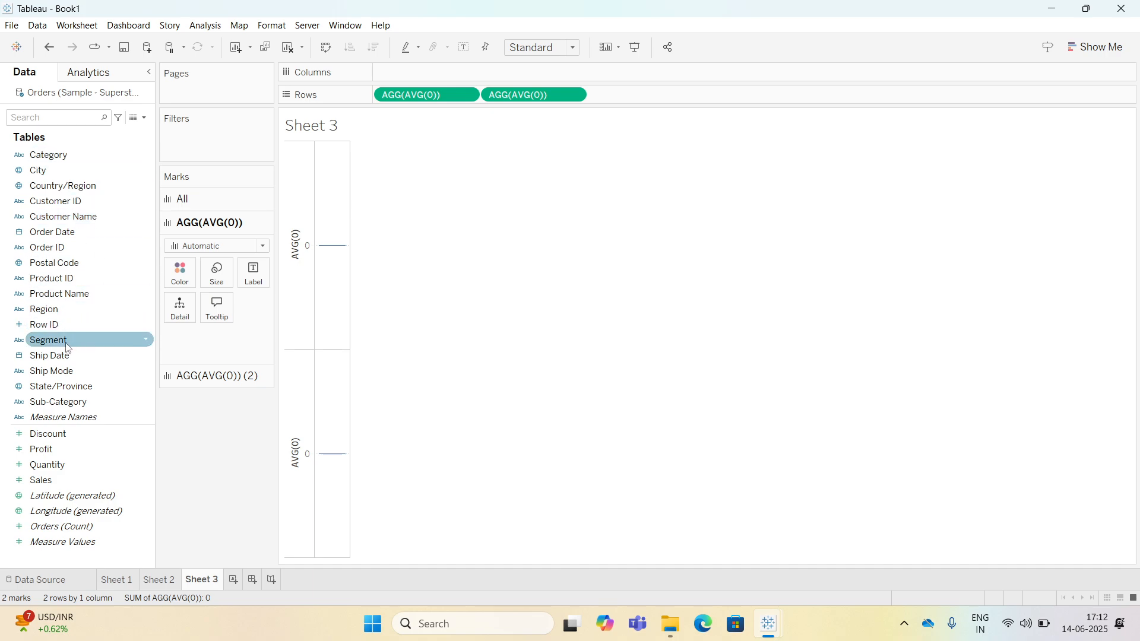
drag(71, 340, 169, 278)
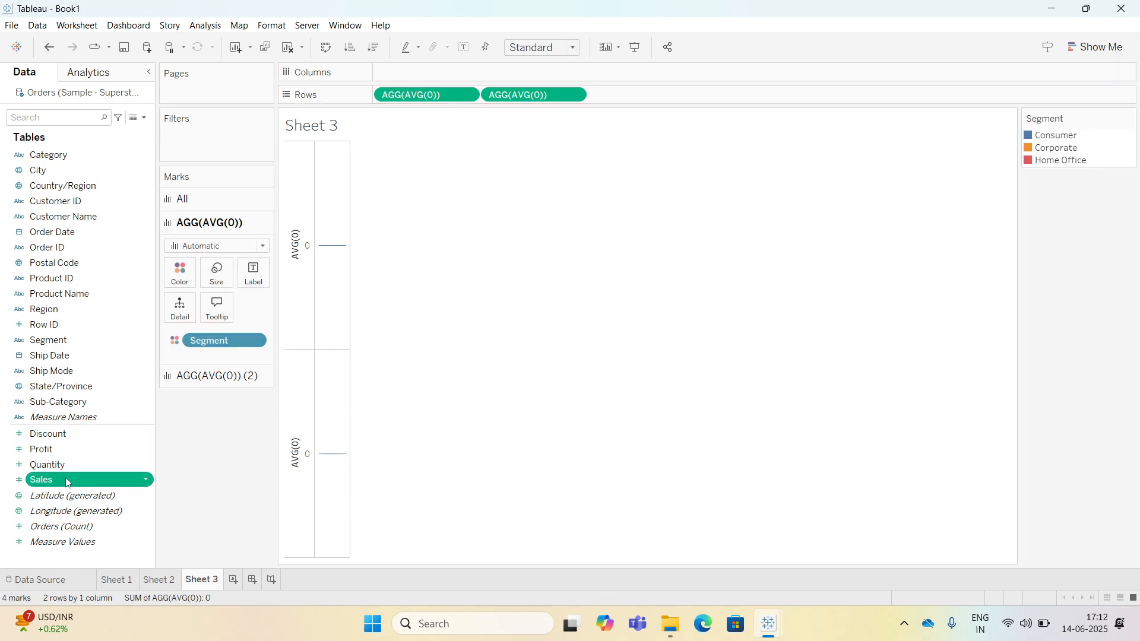
click(216, 247)
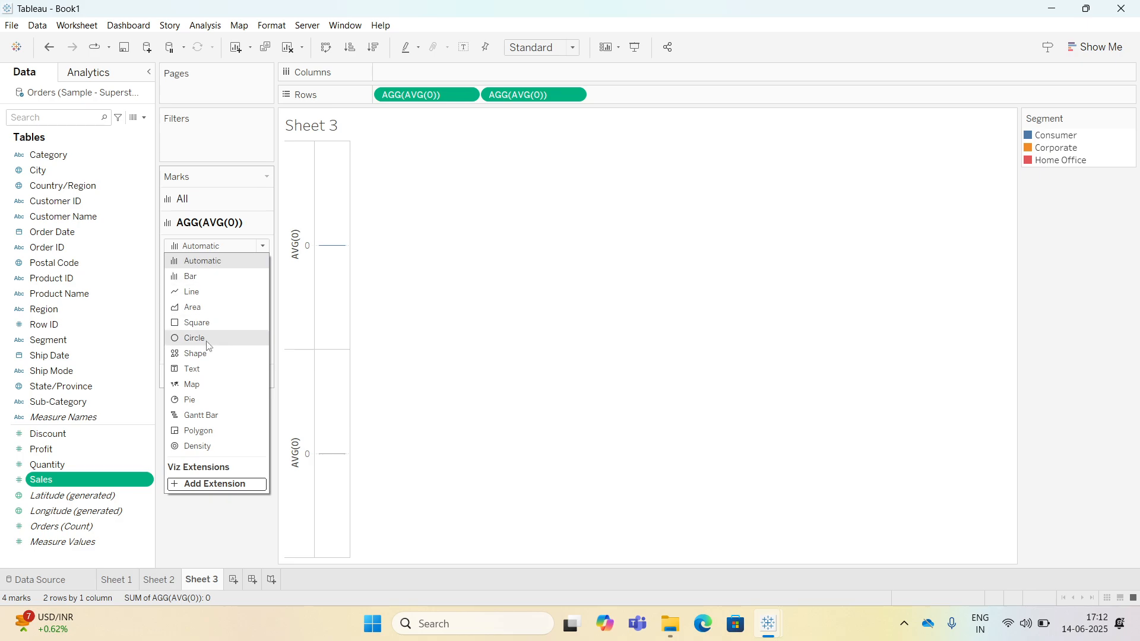
click(196, 400)
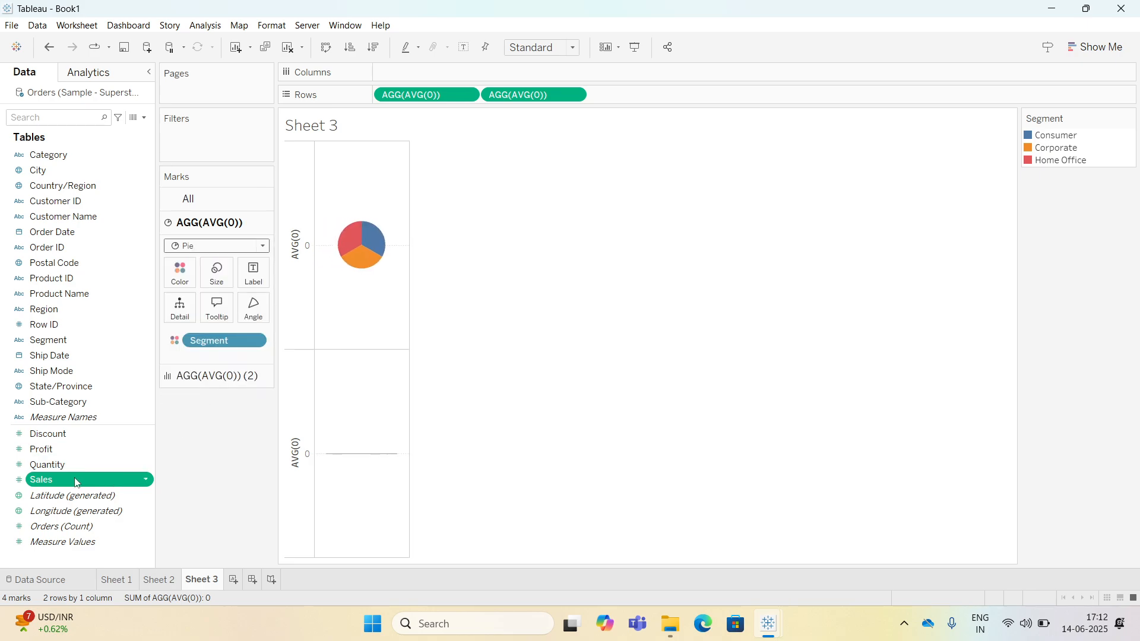
drag(83, 481, 252, 305)
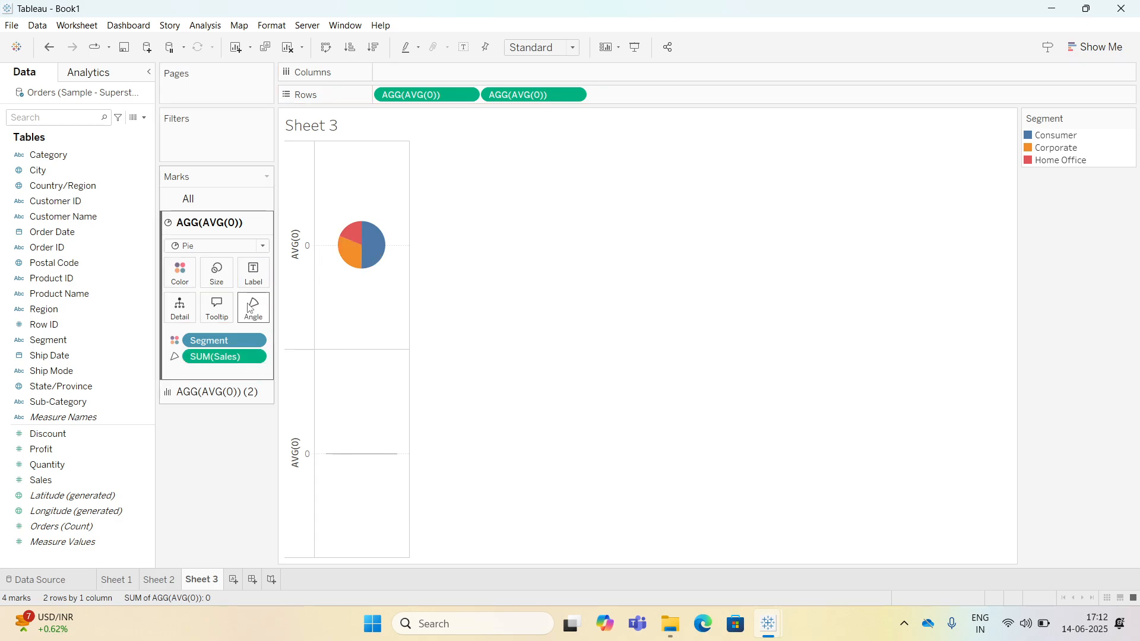
Label the second AVG(0) mark with Sales and change its mark type to Circle.
click(210, 391)
click(85, 480)
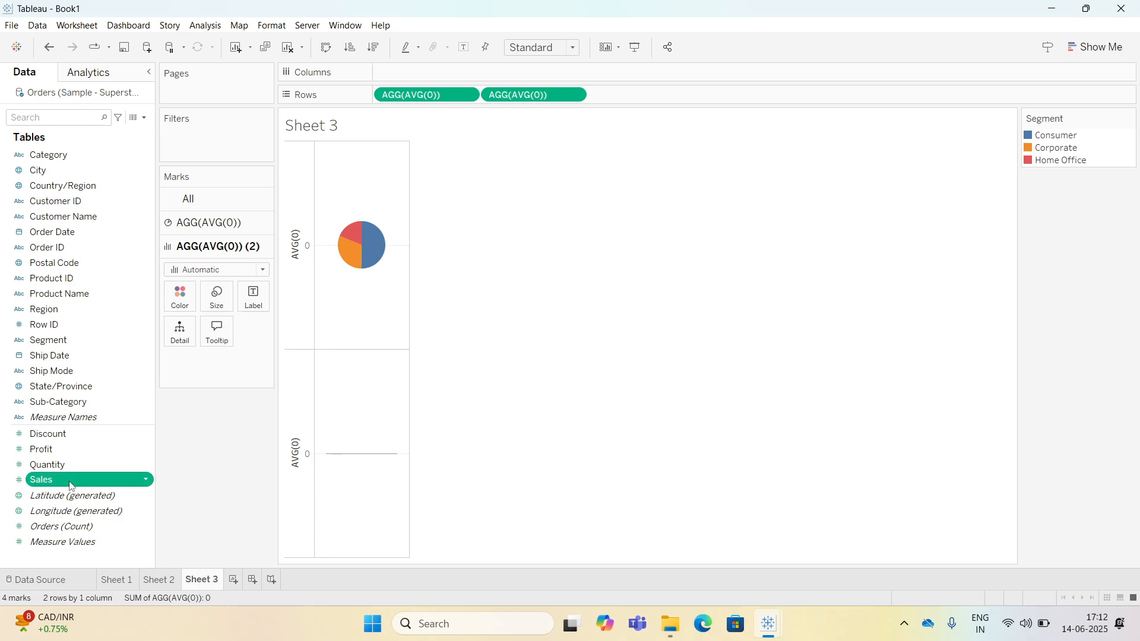
drag(70, 486, 252, 300)
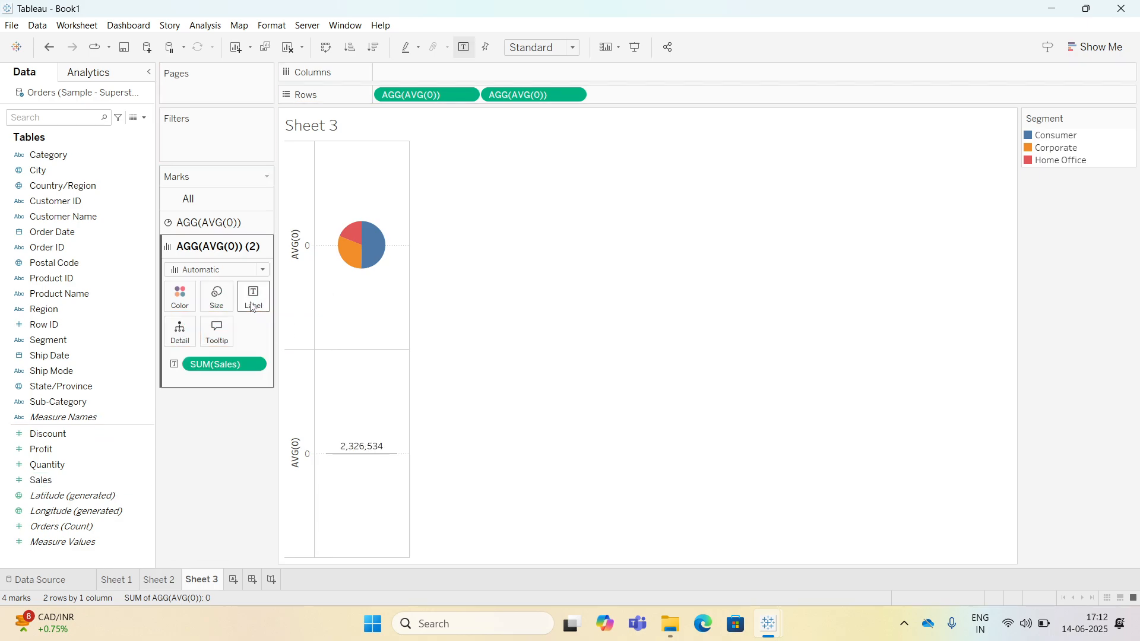
click(230, 270)
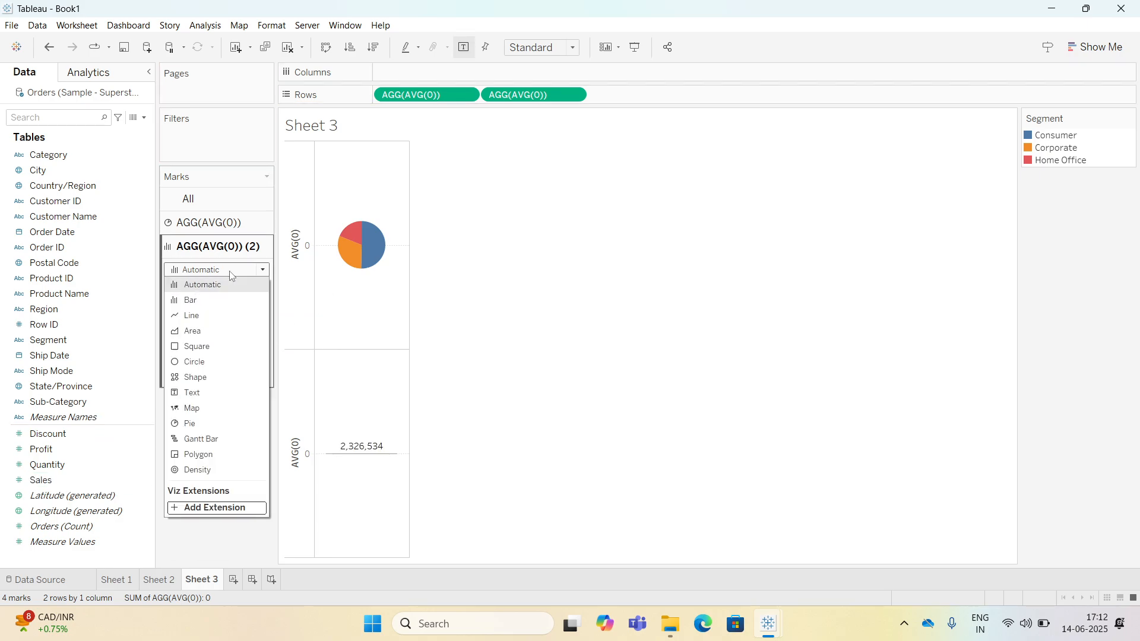
click(206, 364)
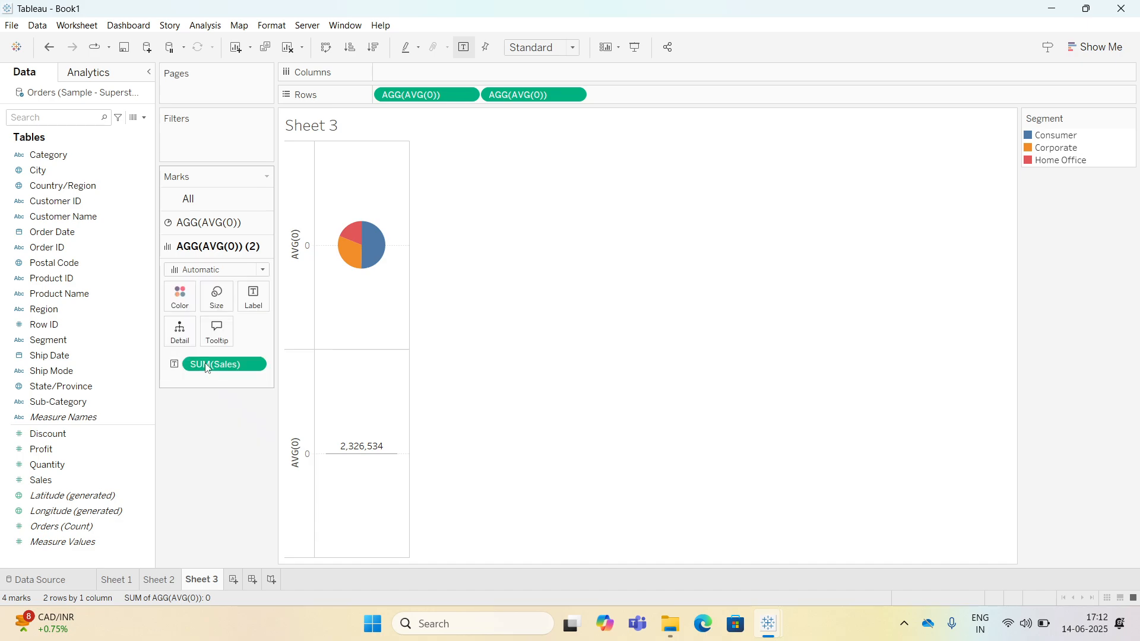
Fit the view to Entire View and enlarge the circle's size.
click(545, 46)
click(546, 102)
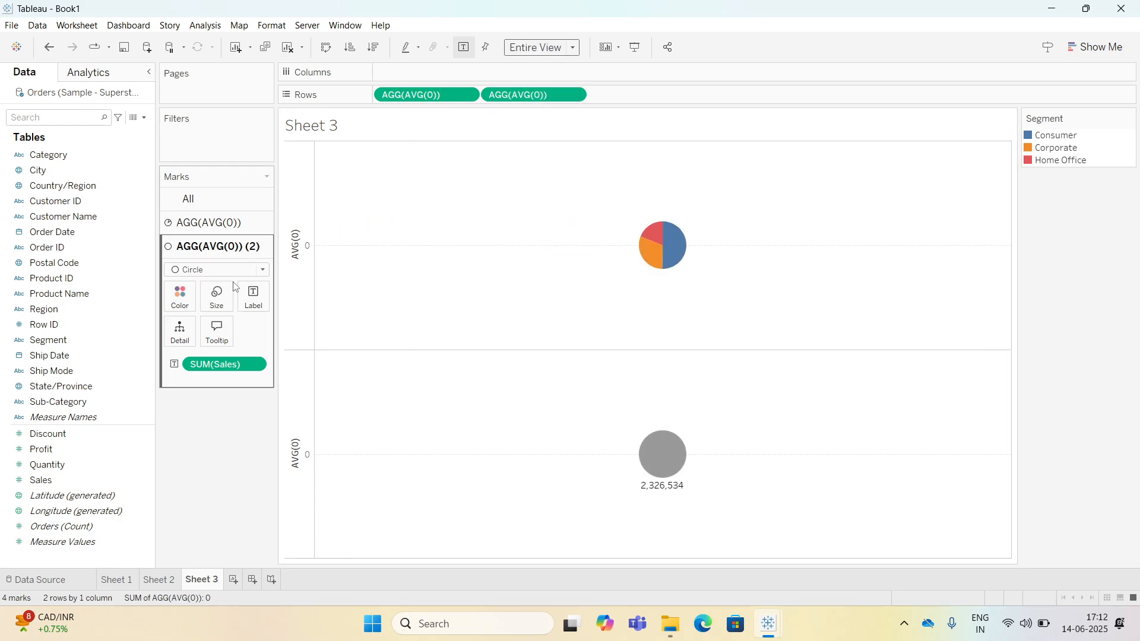
click(221, 297)
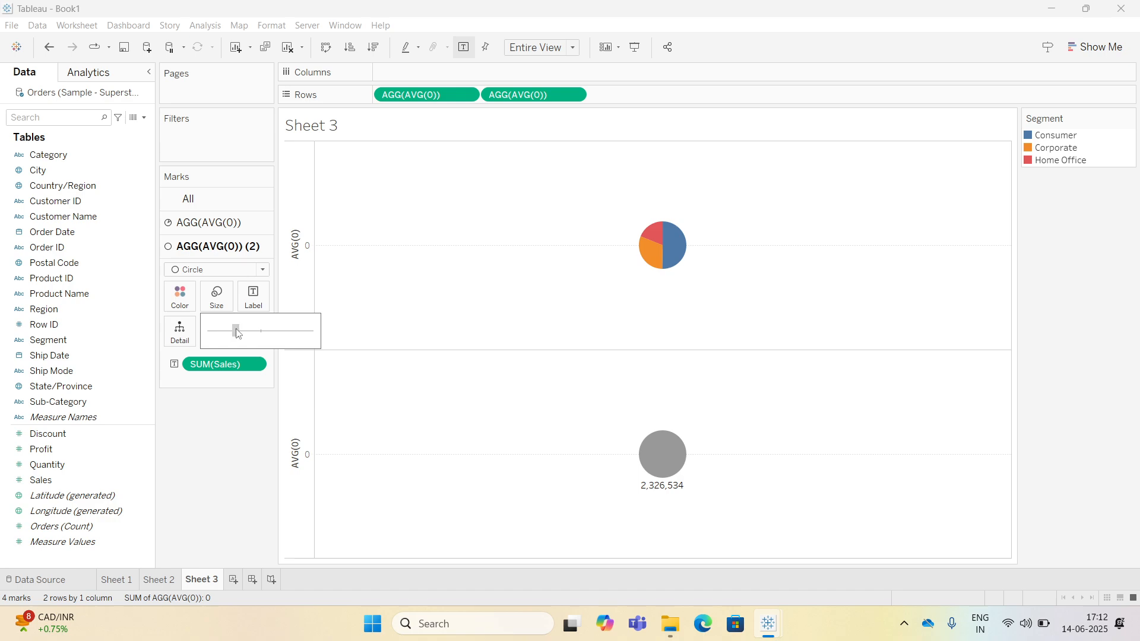
drag(244, 333, 249, 335)
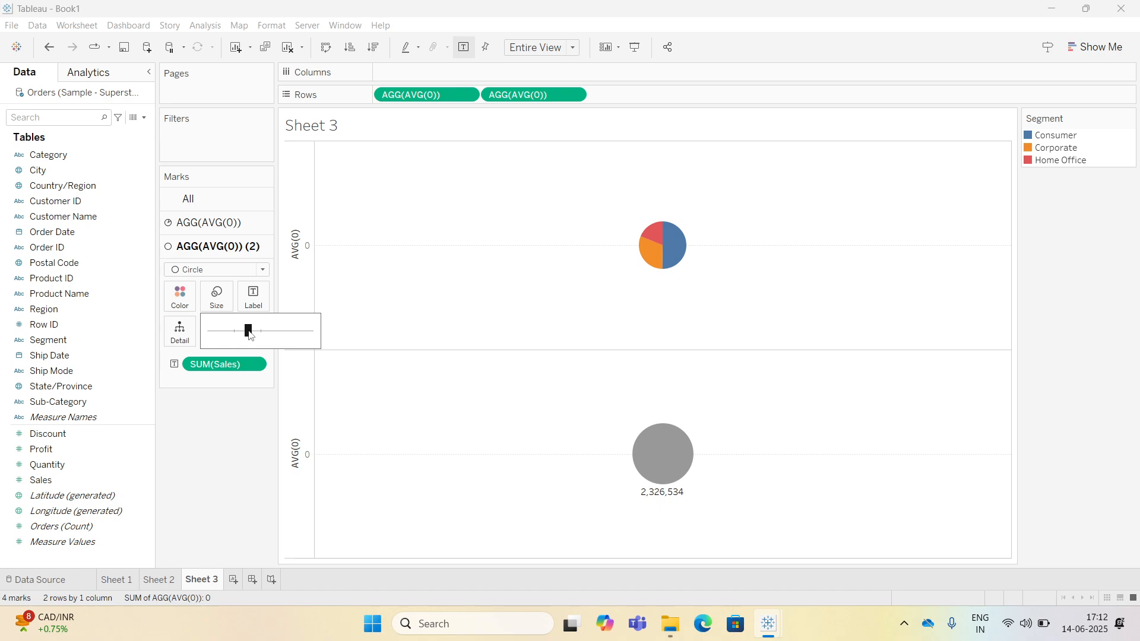
Enlarge the pie chart mark on the first AVG(0) card.
click(235, 223)
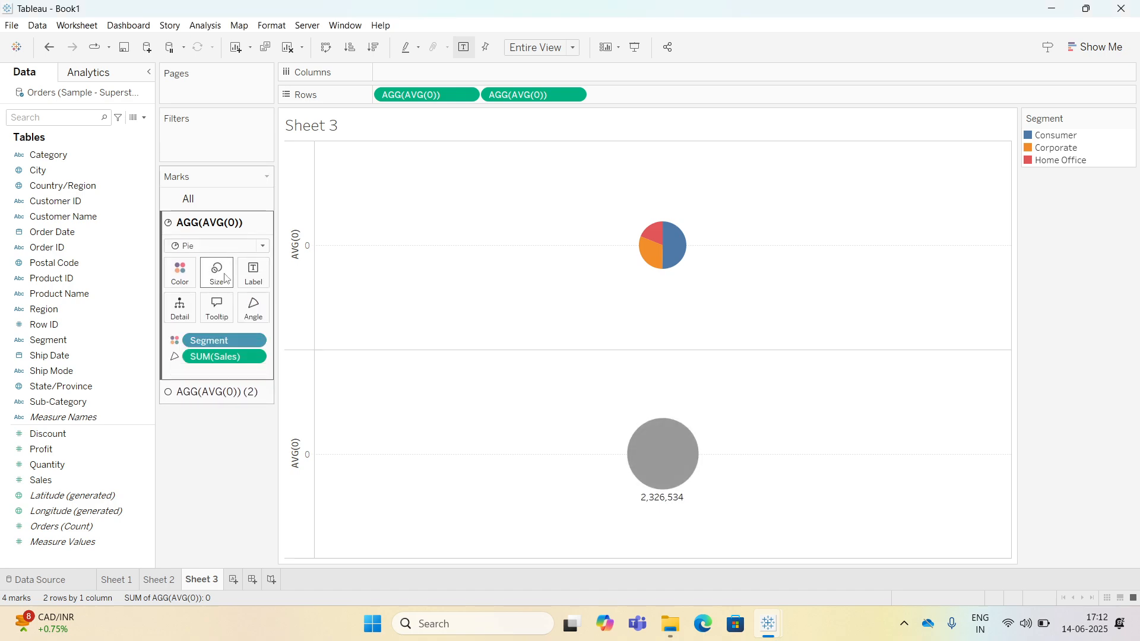
click(218, 274)
drag(235, 308, 261, 307)
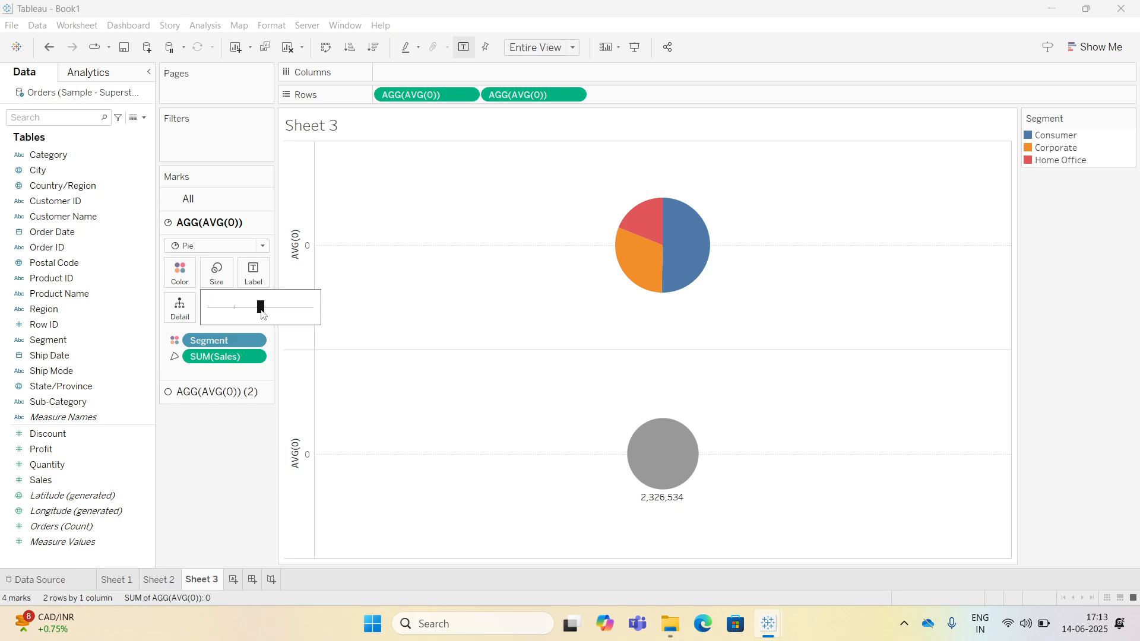
Combine the two AVG(0) measures on Rows into a dual axis.
click(262, 427)
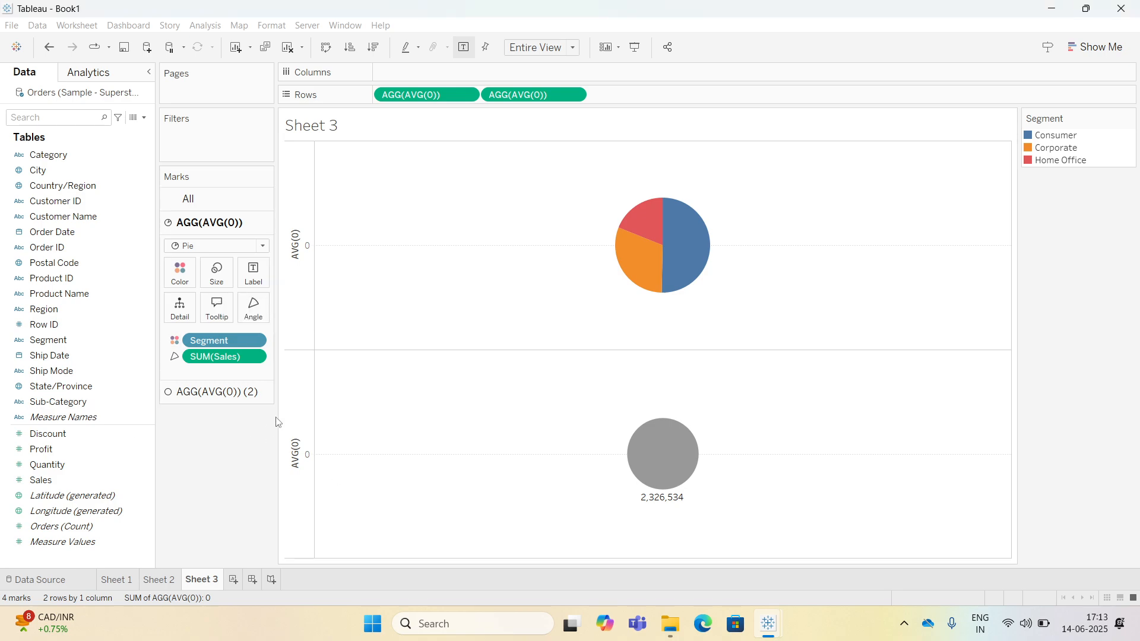
click(581, 96)
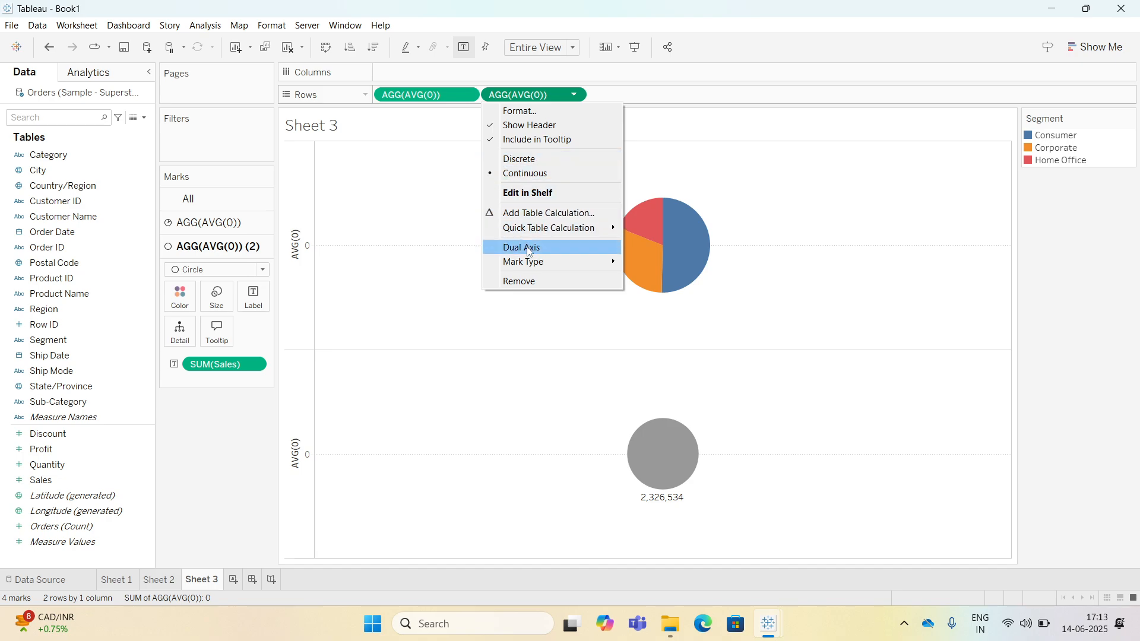
click(529, 249)
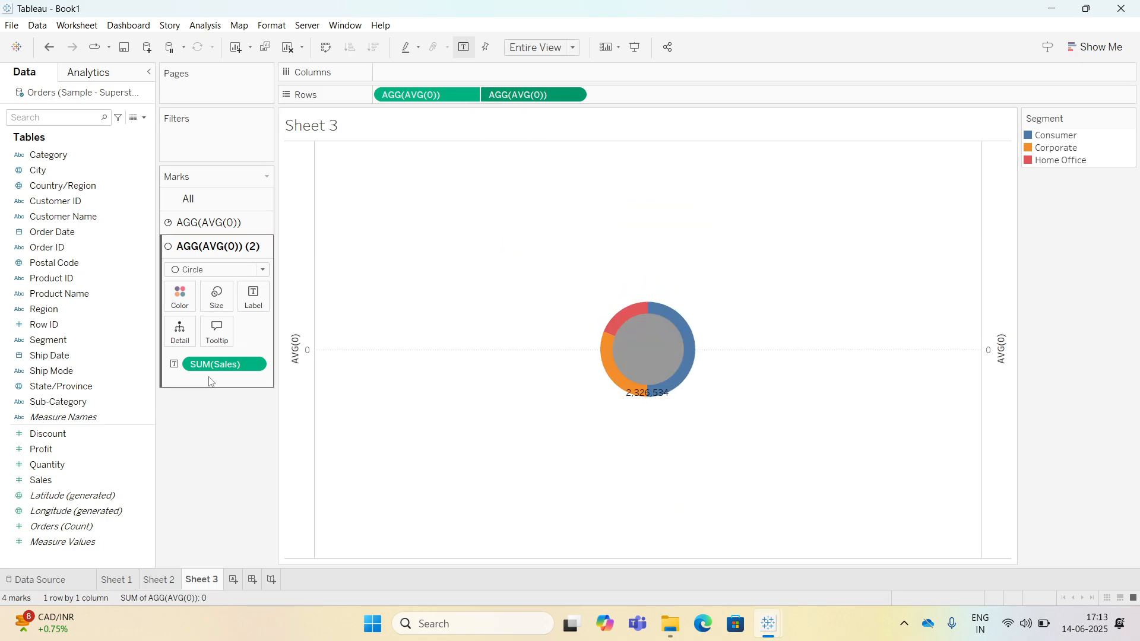
Colour the centre circle white and add the text "Toatl Sales:" above its Sales label.
click(180, 297)
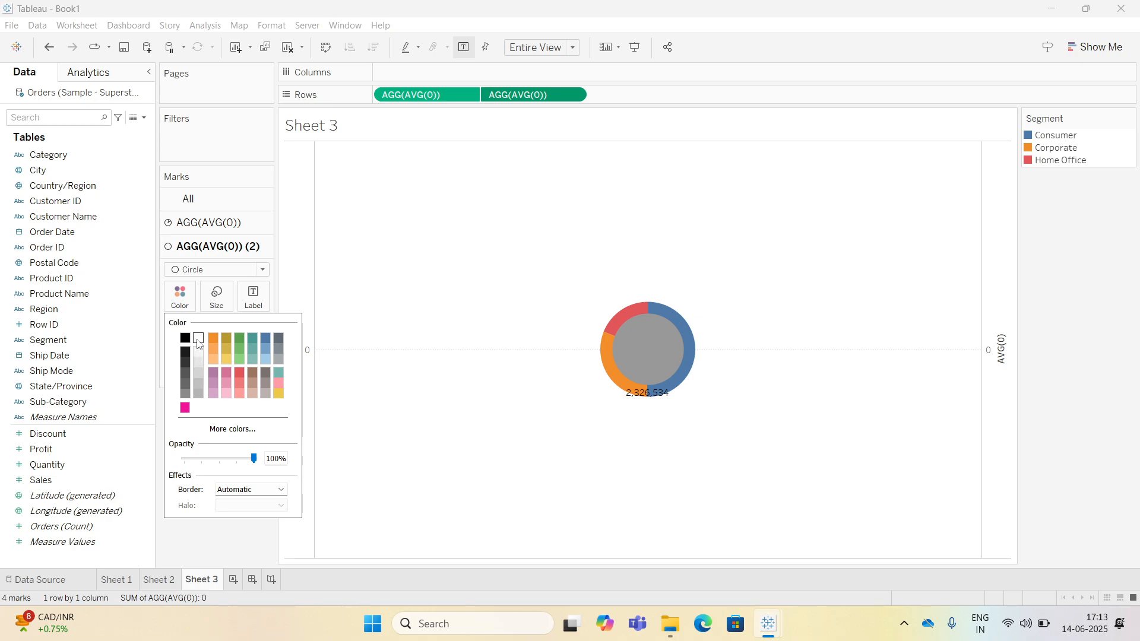
click(198, 339)
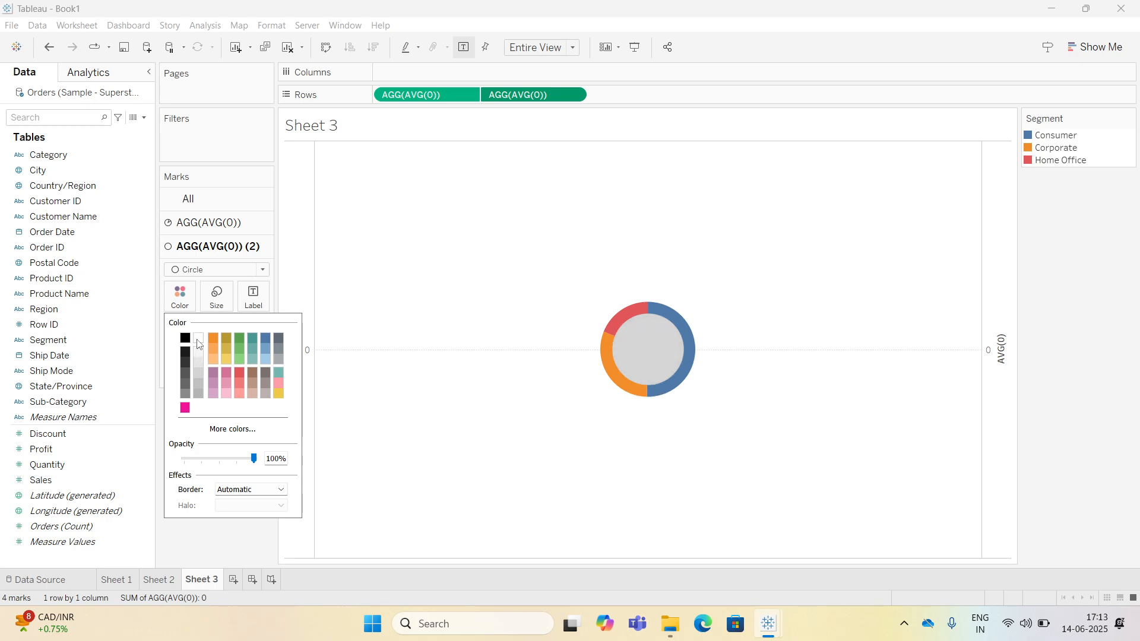
click(253, 297)
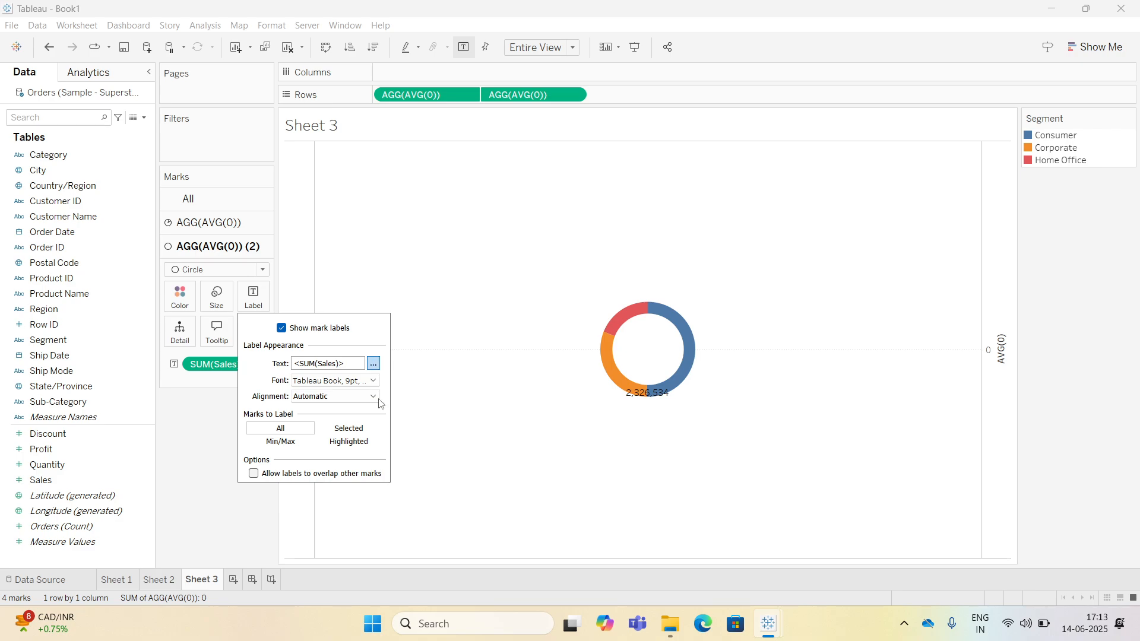
click(373, 362)
text(T)
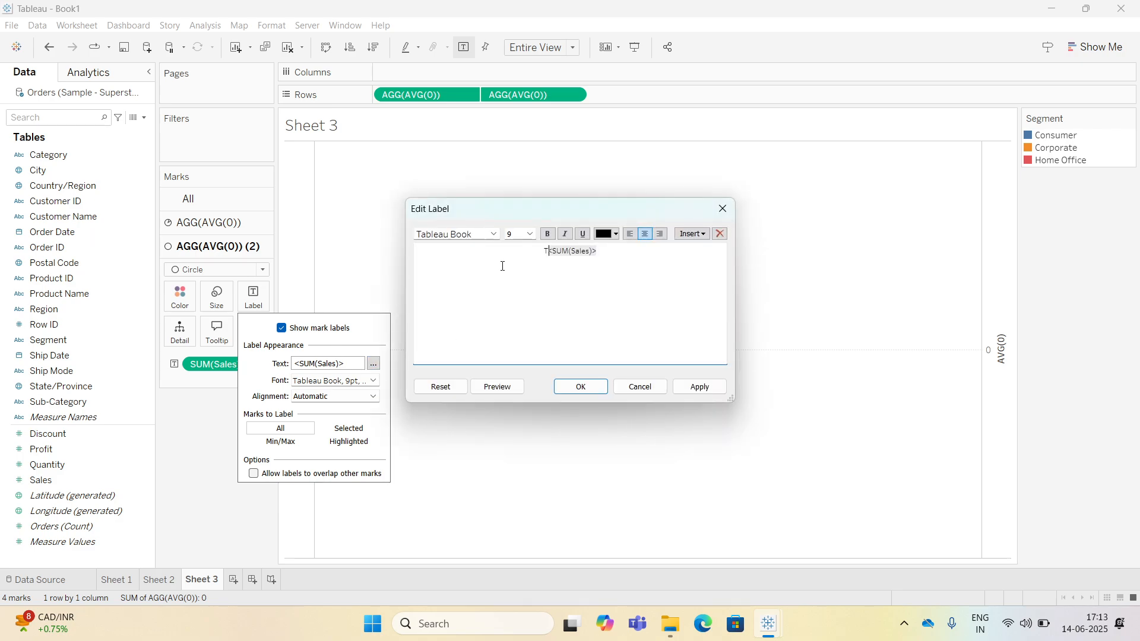
text(oato)
key(BackSpace)
text(l Sales:)
key(Return)
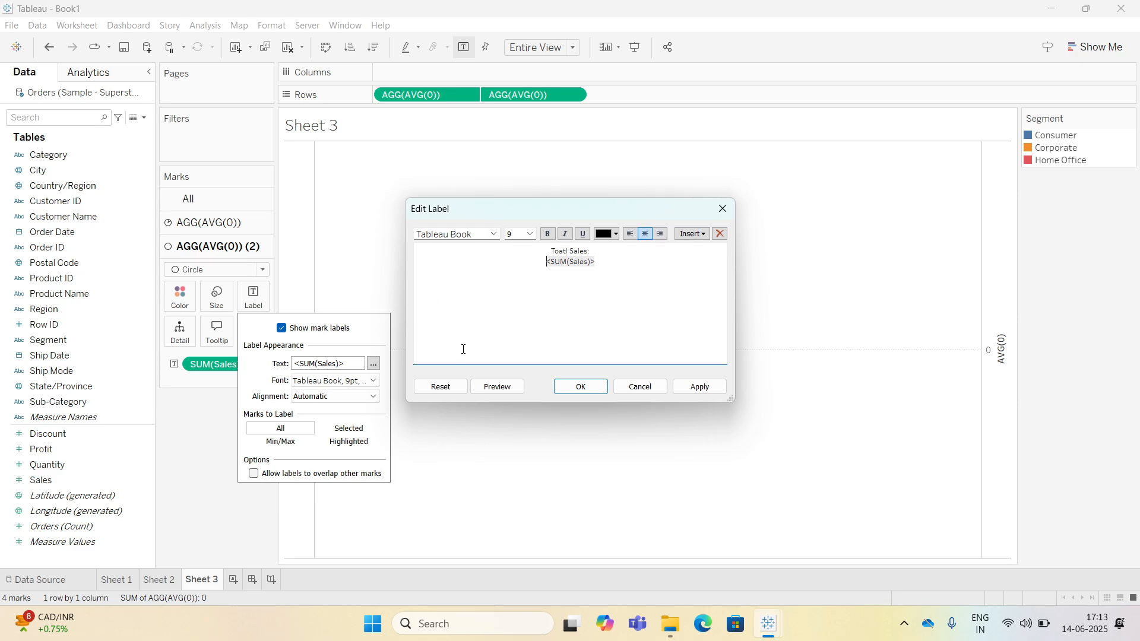
Set the whole label text's font to Arial.
key(ctrl+a)
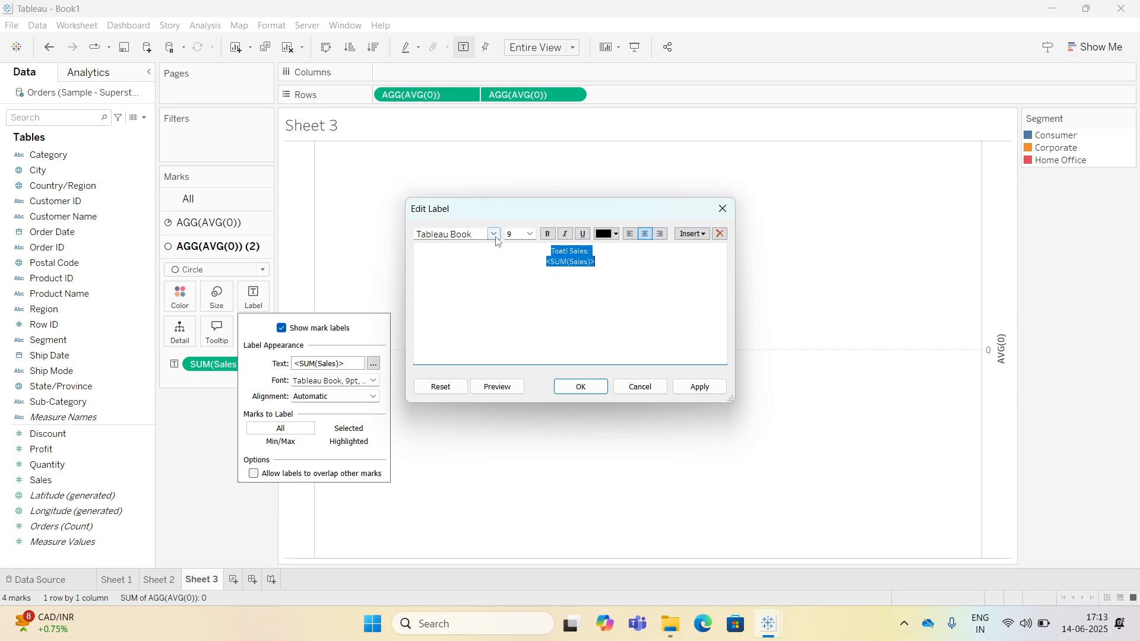
click(494, 234)
click(495, 235)
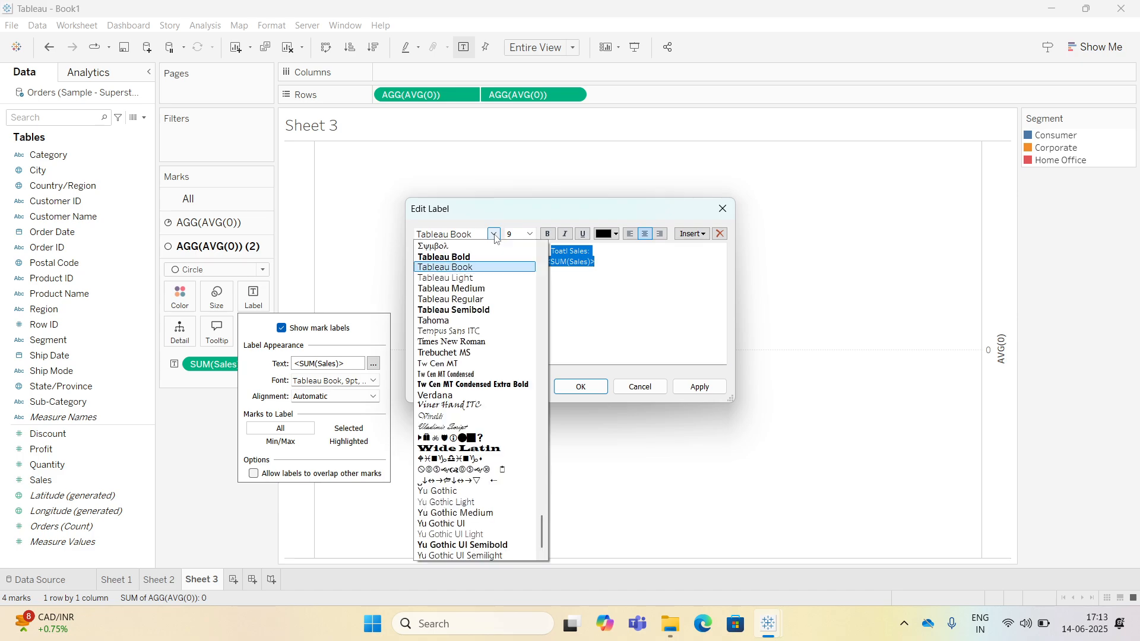
scroll(450, 304, up, 15)
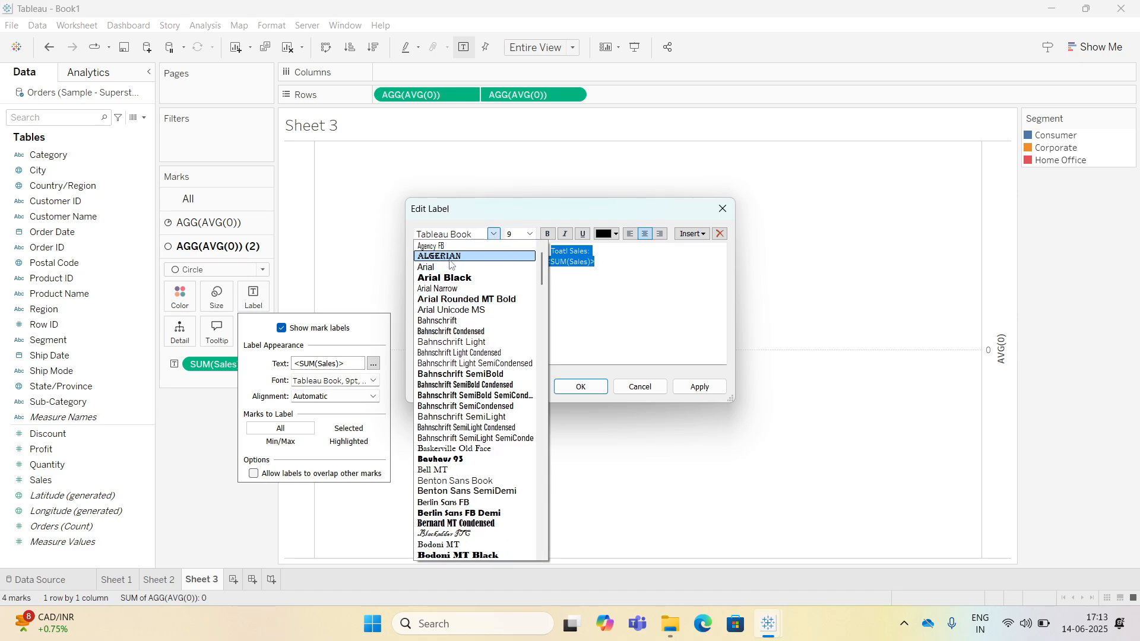
click(498, 251)
click(587, 387)
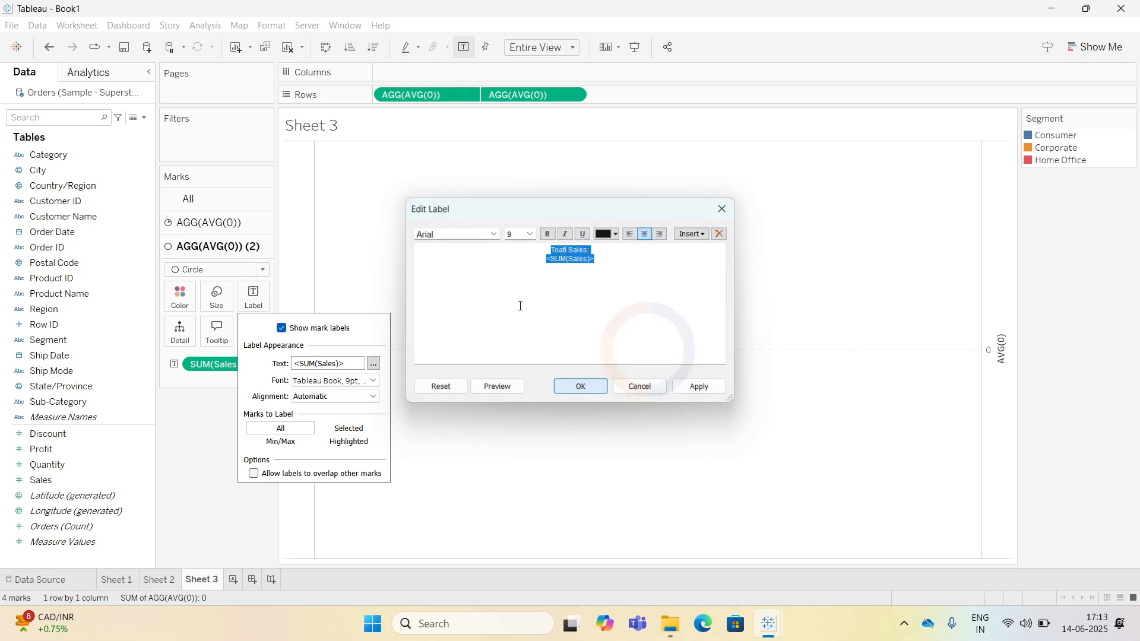
Align the circle's label to middle center horizontally and vertically.
click(344, 397)
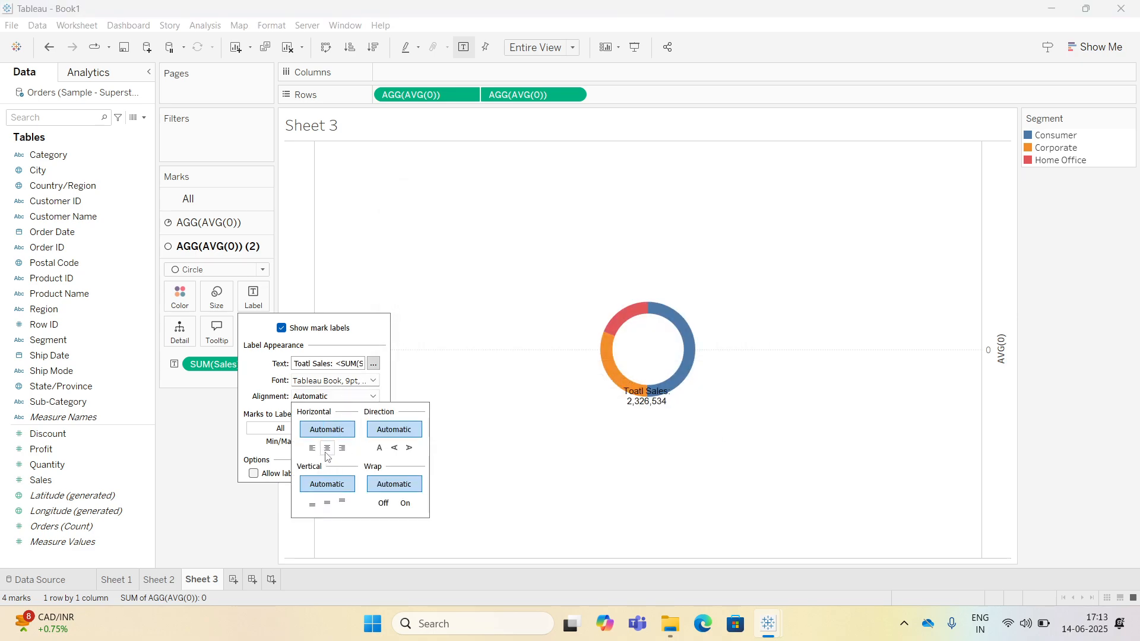
click(328, 448)
click(327, 503)
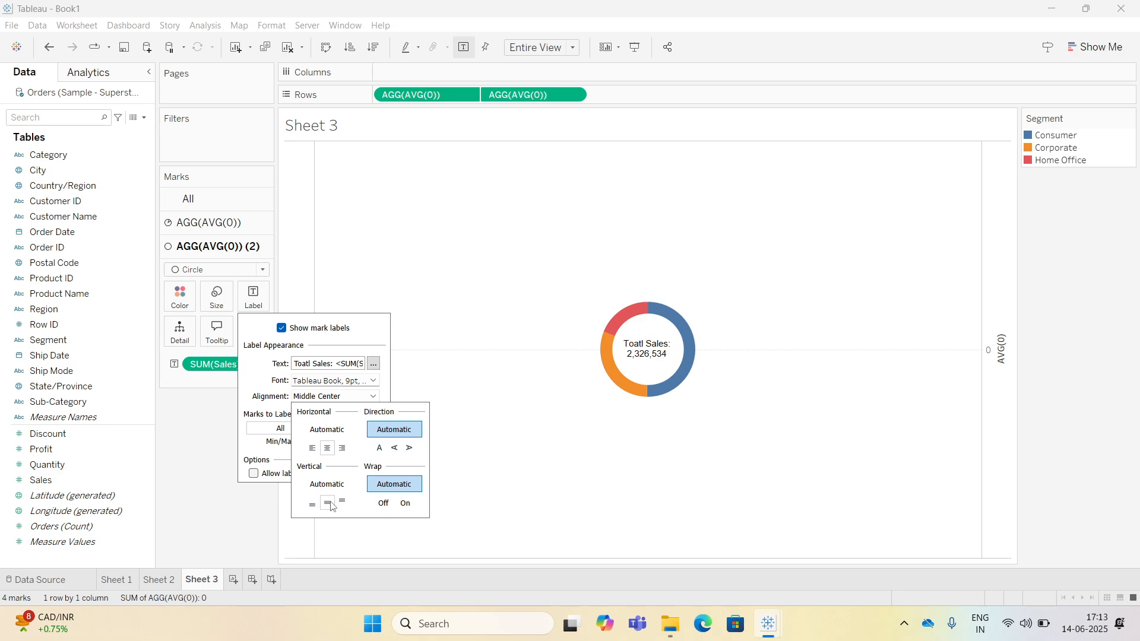
click(205, 429)
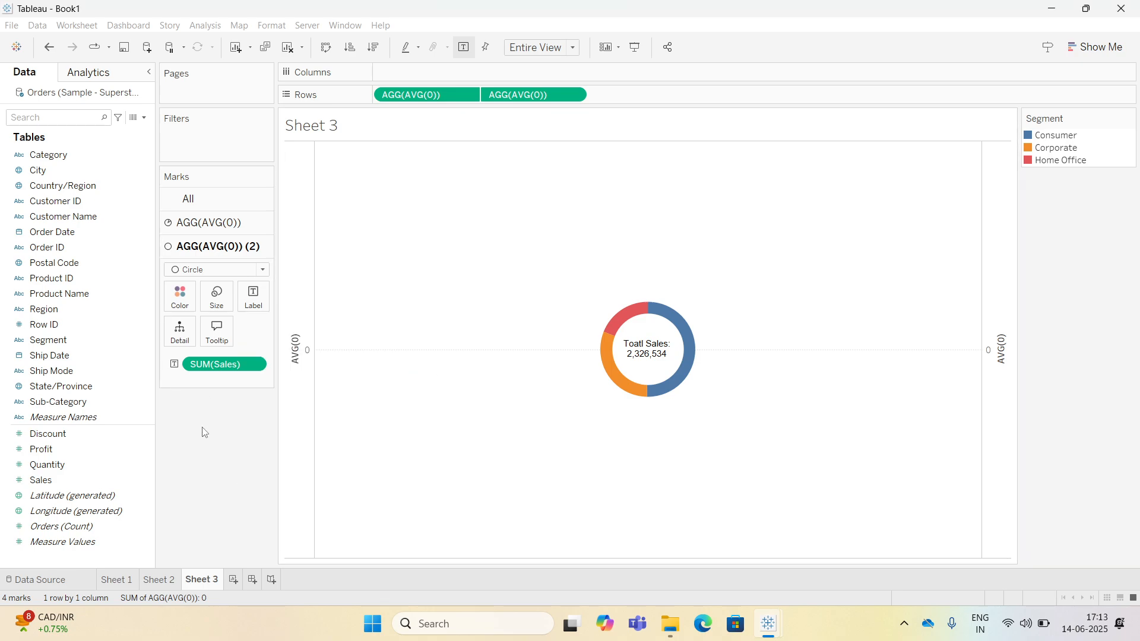
Resize the inner circle and the pie slightly to set the donut ring's thickness.
click(216, 295)
drag(256, 337, 259, 336)
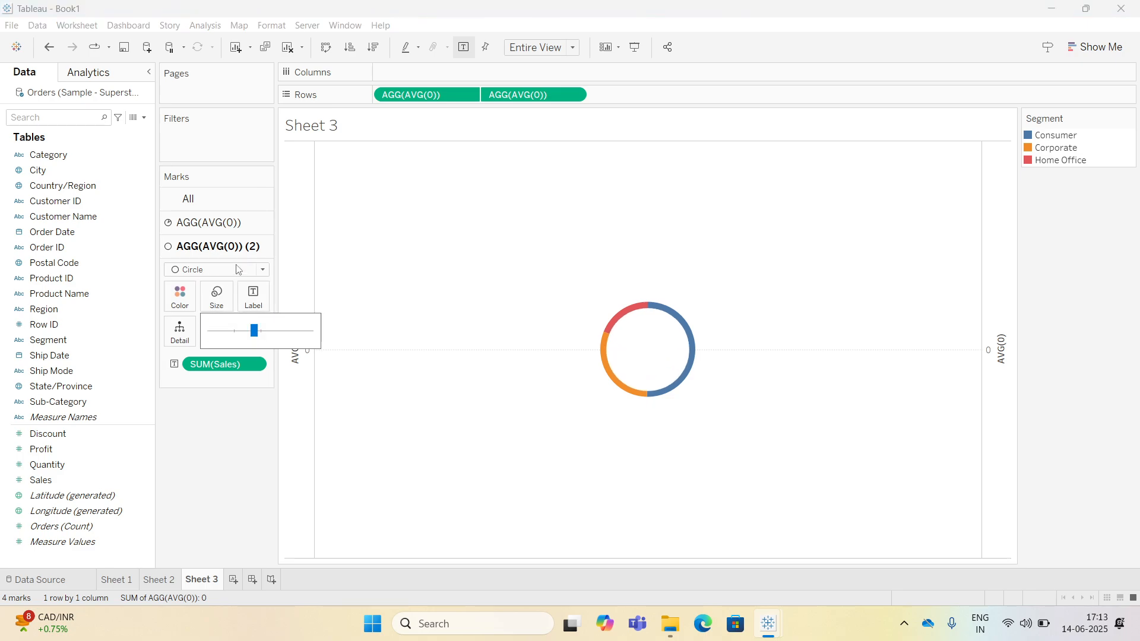
click(209, 223)
click(216, 272)
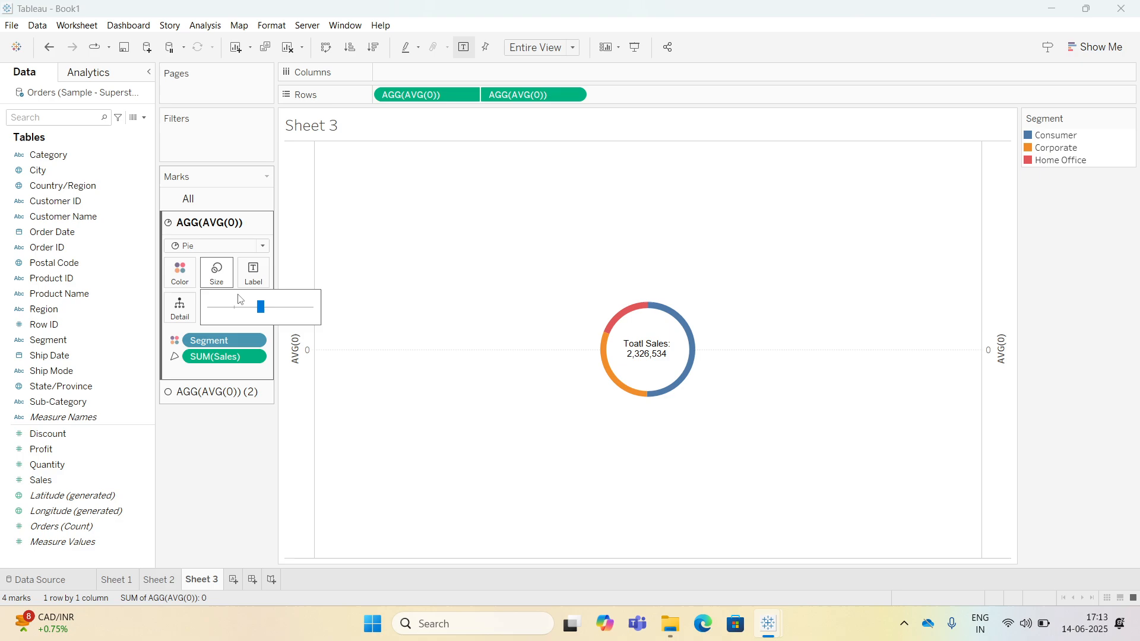
click(267, 310)
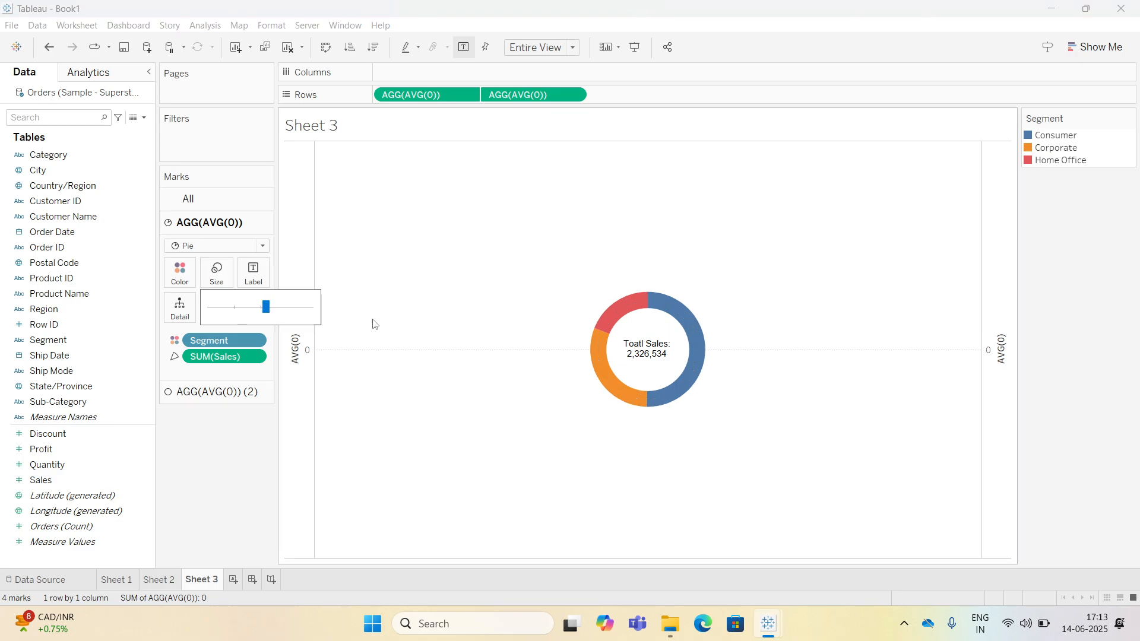
click(248, 442)
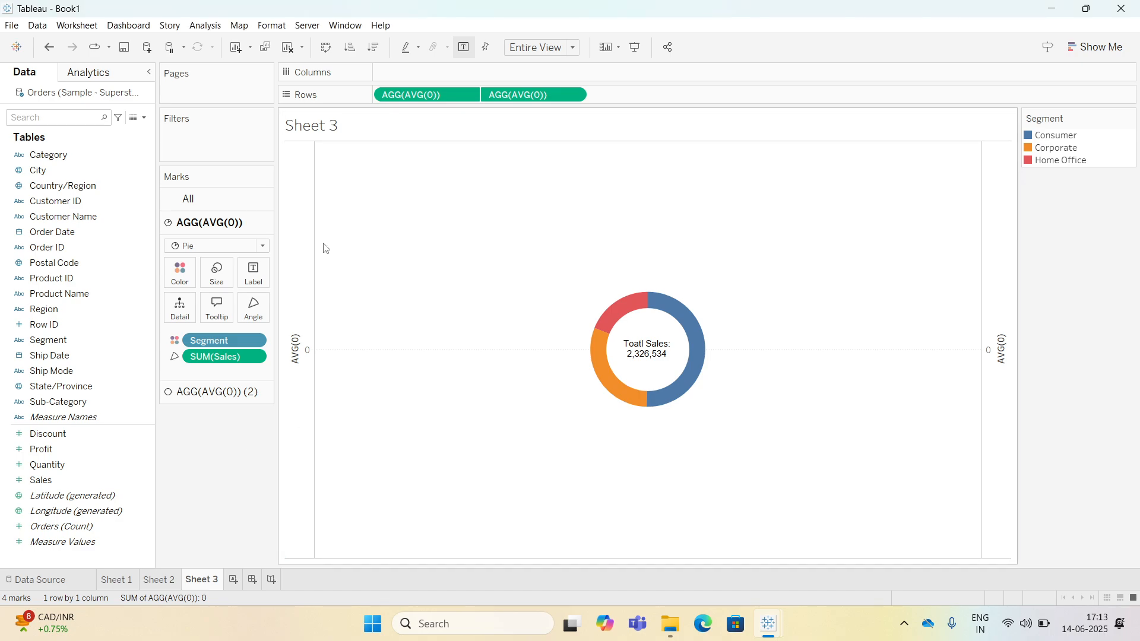
Hide the headers of both AVG(0) axes.
right_click(306, 262)
click(354, 382)
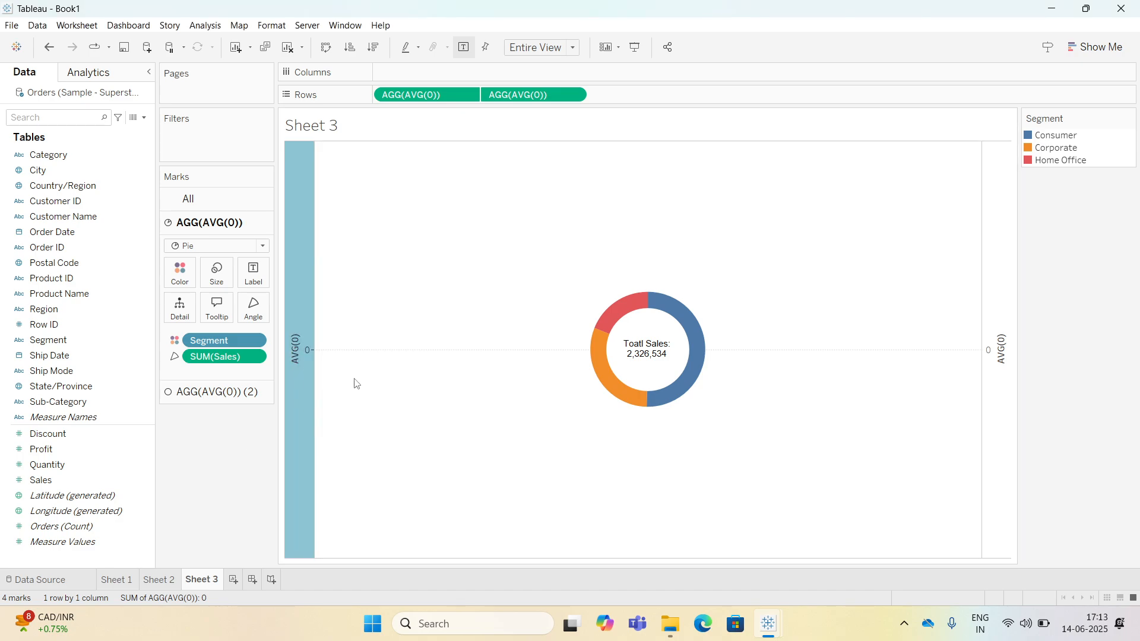
right_click(429, 248)
click(462, 306)
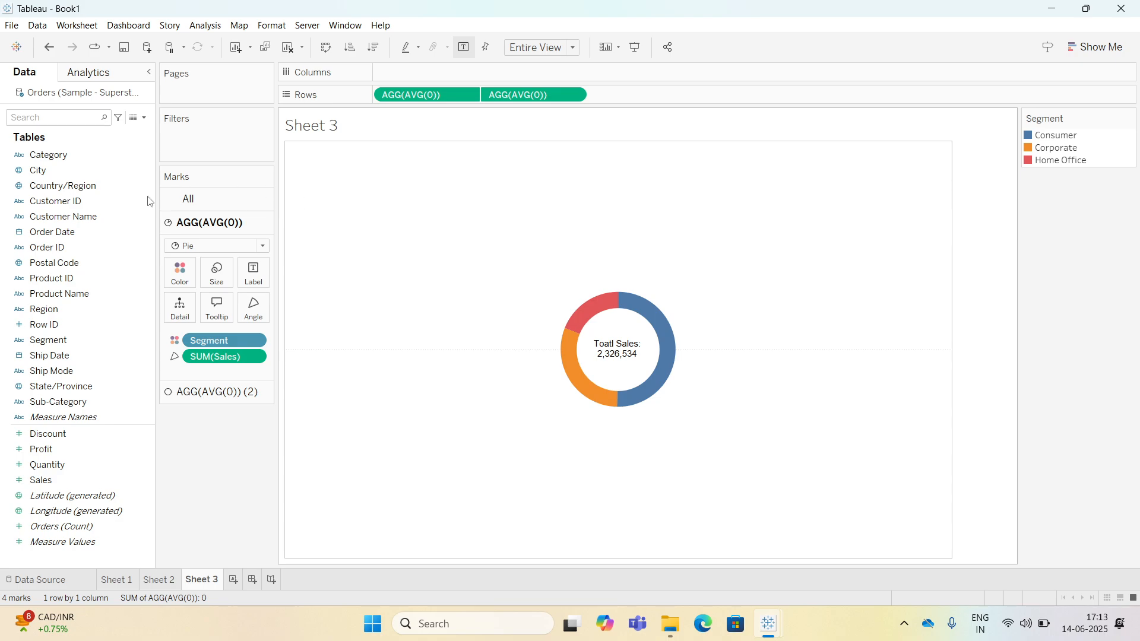
Remove the sheet's column and row divider borders.
click(72, 96)
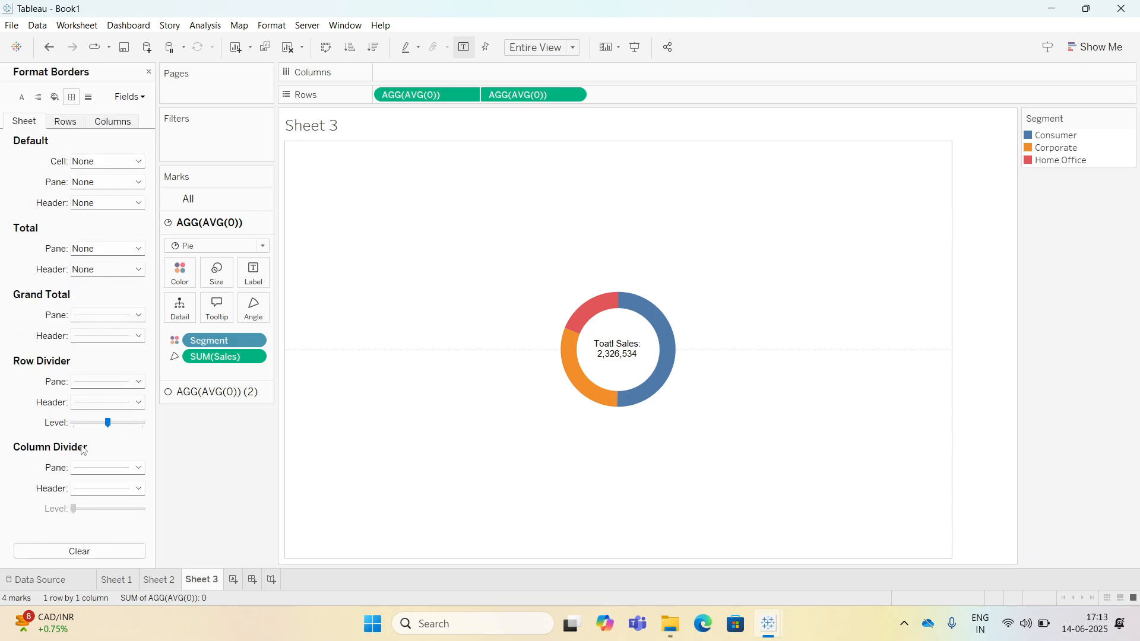
click(88, 469)
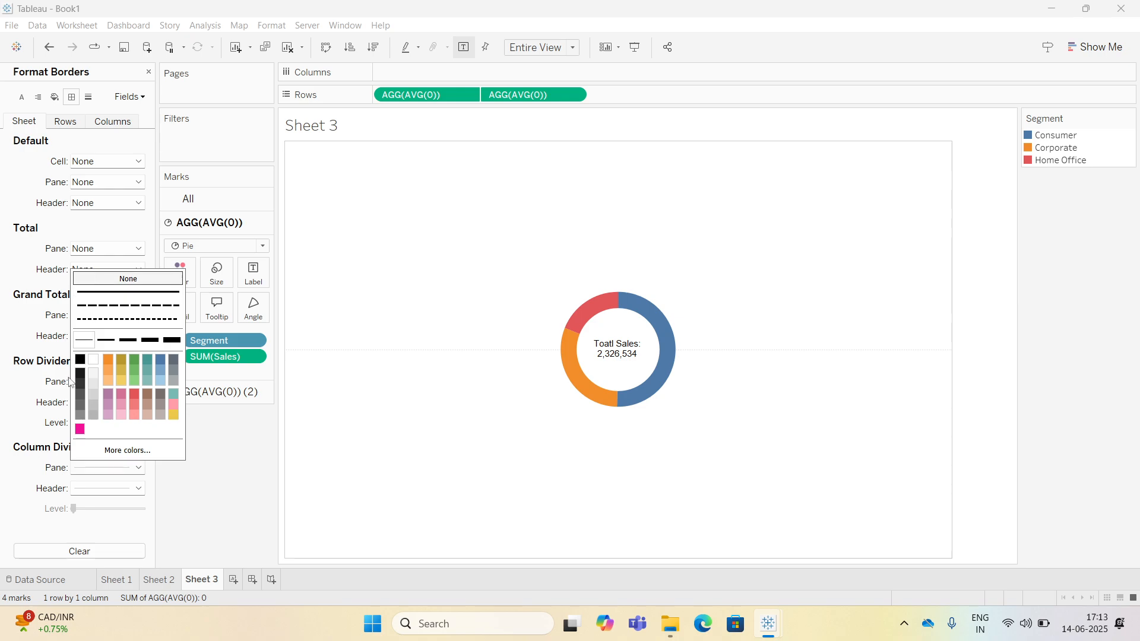
click(101, 278)
click(49, 381)
click(107, 382)
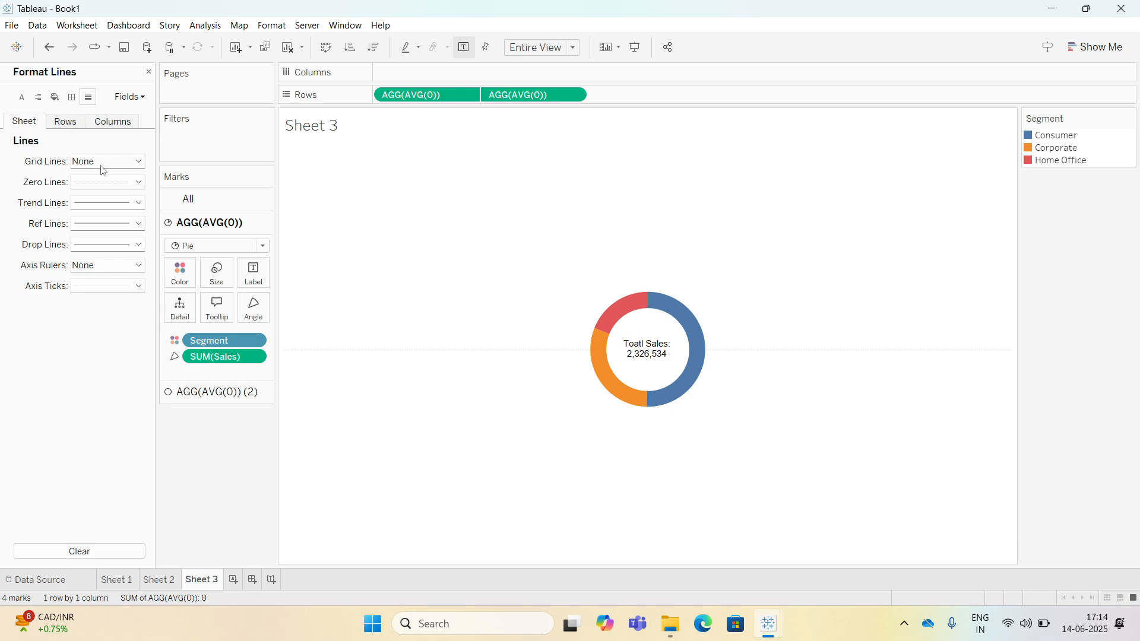
Set the sheet's zero lines to None and close the formatting pane.
click(95, 182)
click(103, 200)
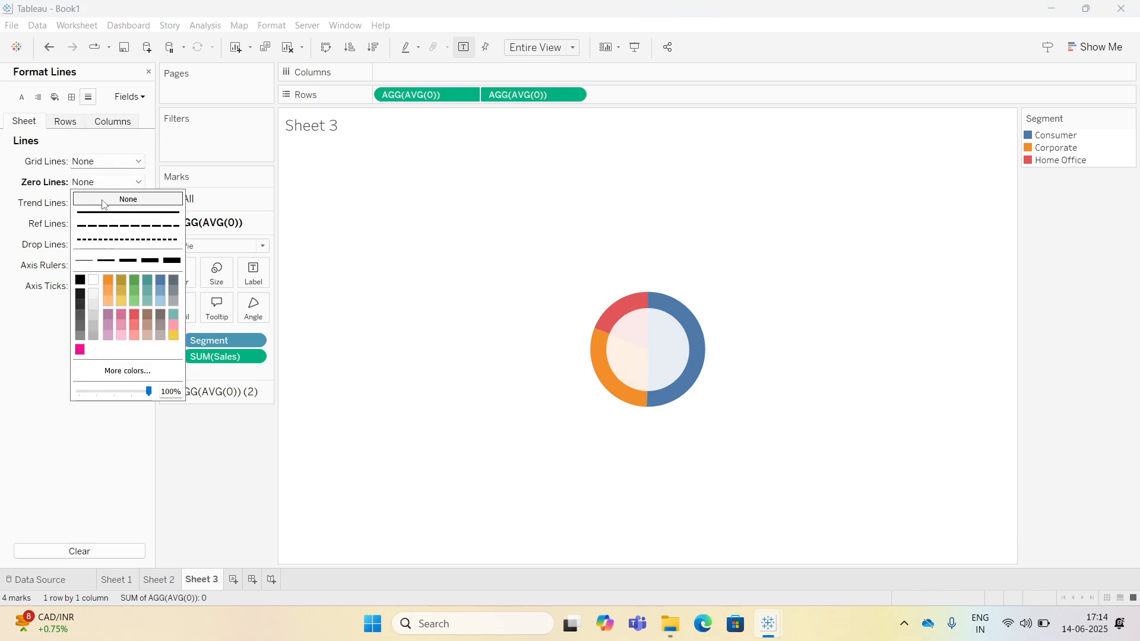
click(205, 501)
click(148, 71)
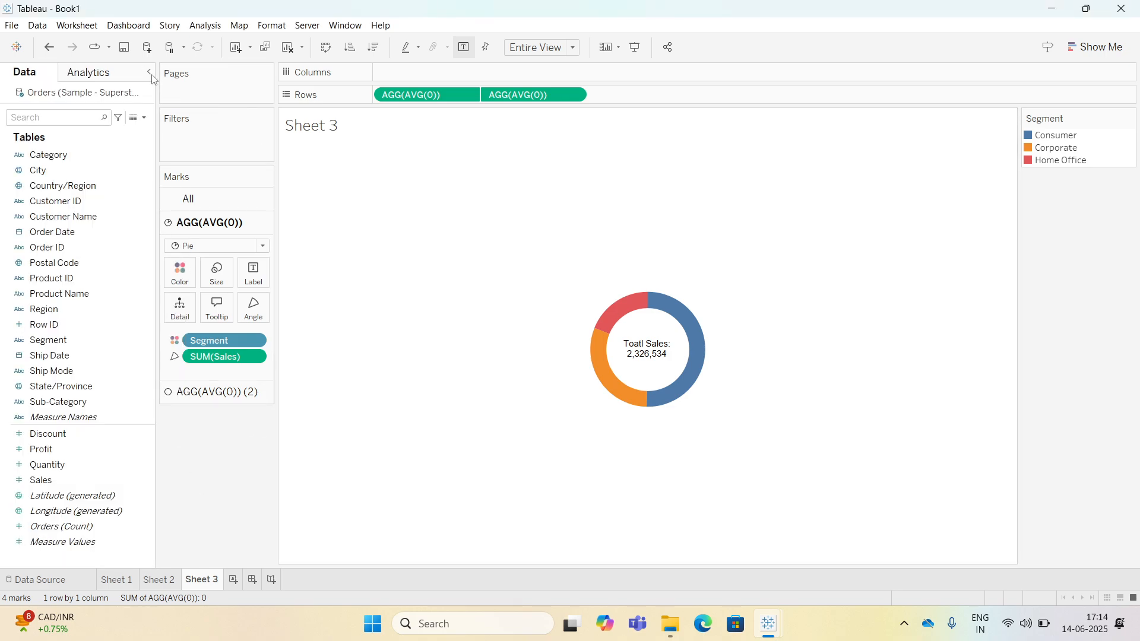
Create a parameter named "Sheet Swapping Selection" with a list of allowable values.
click(144, 118)
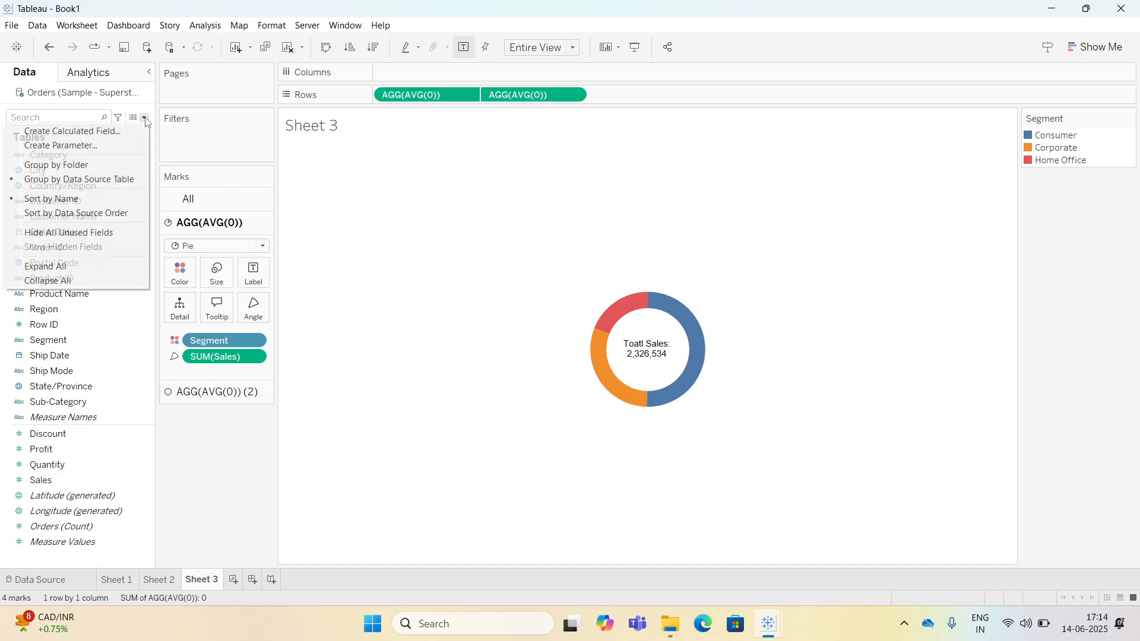
click(95, 143)
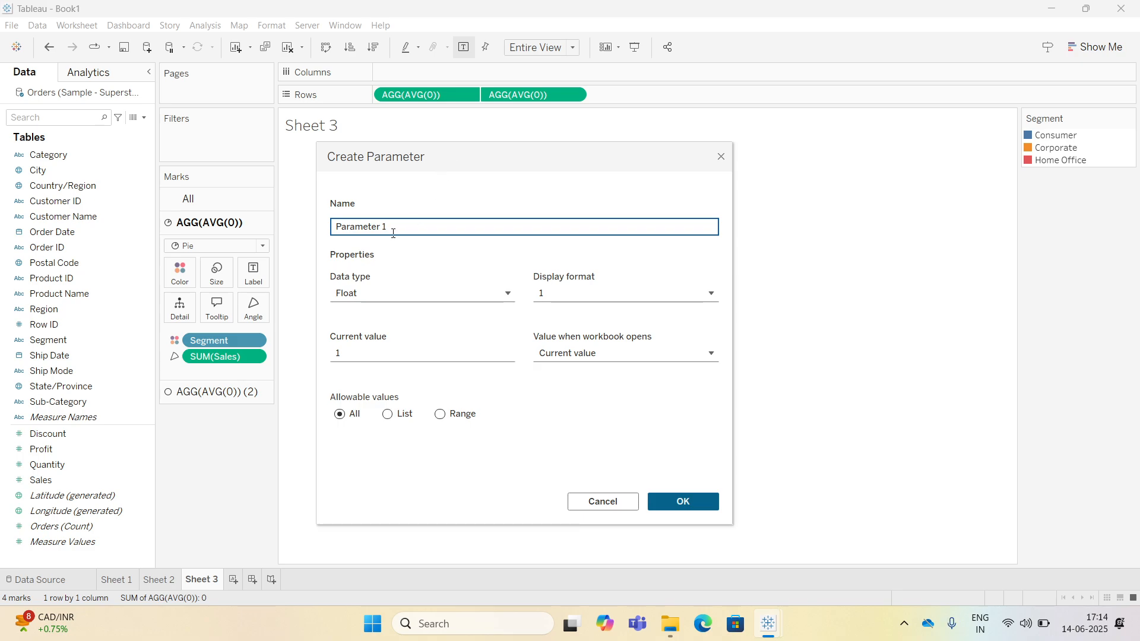
drag(320, 231, 315, 236)
text(Sheet Swapping Selection)
click(387, 414)
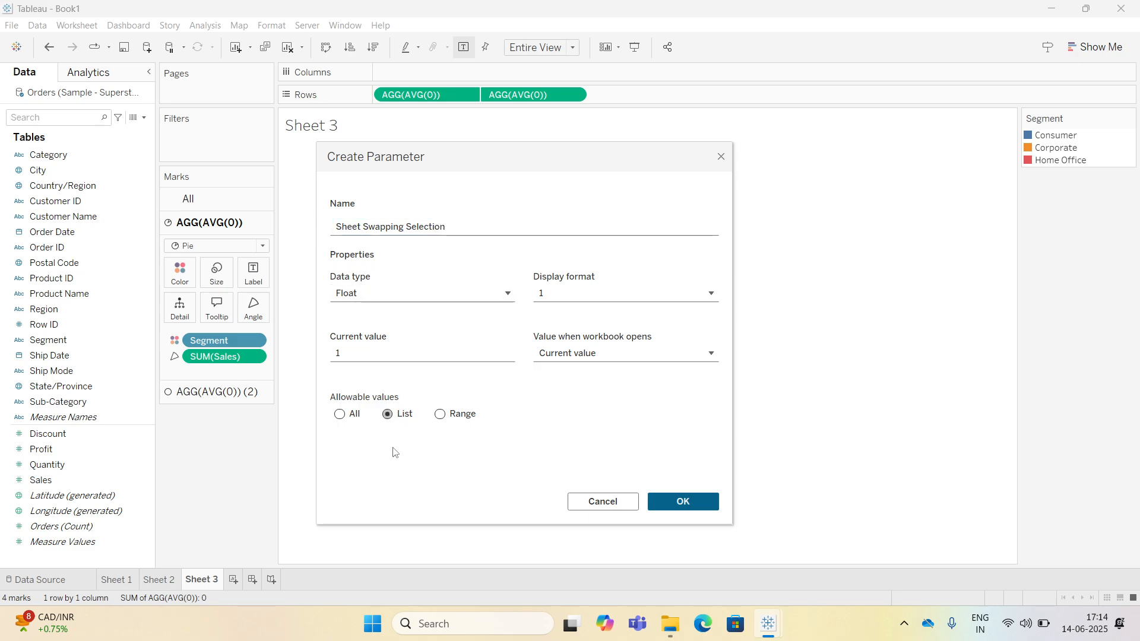
Change the parameter's data type to String and add Bar as the first list value.
click(360, 461)
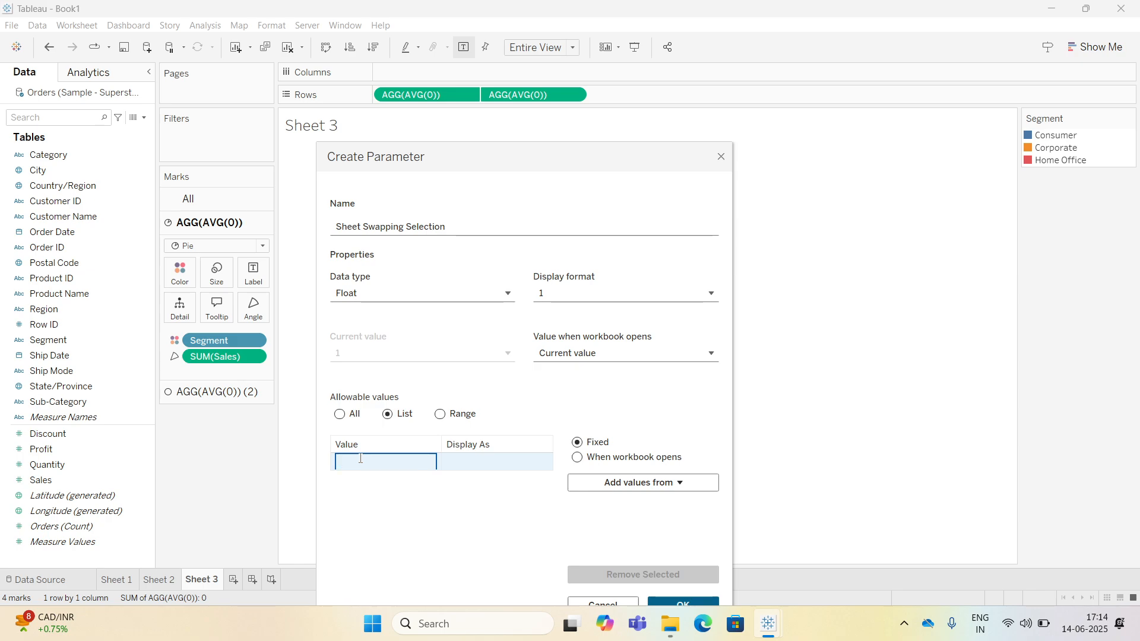
key(Return)
click(373, 468)
click(366, 294)
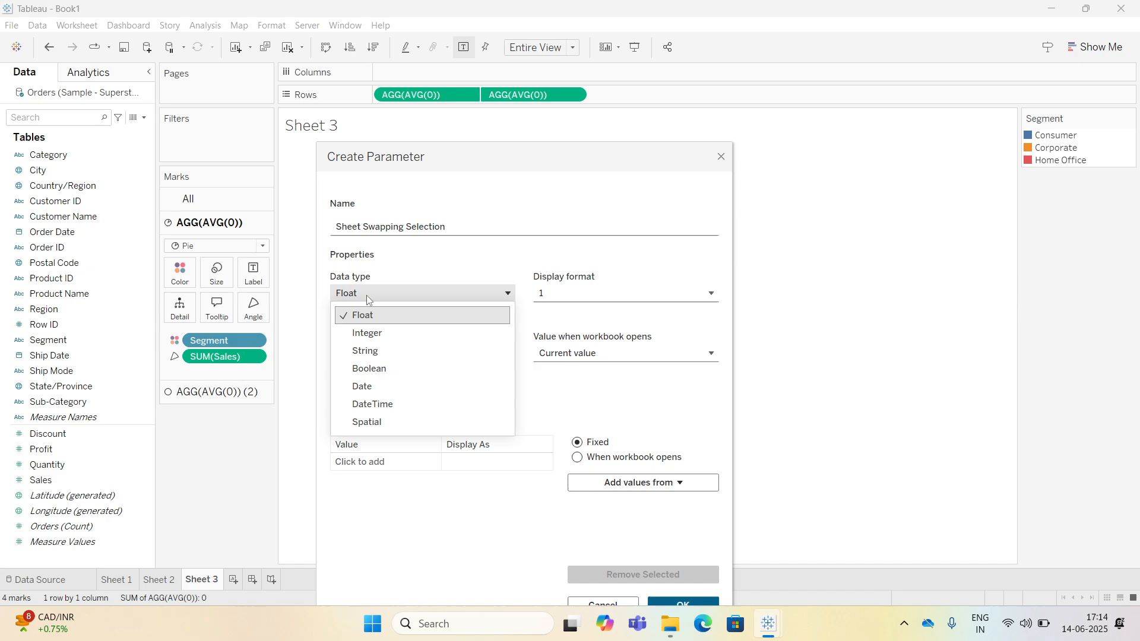
click(373, 352)
click(373, 461)
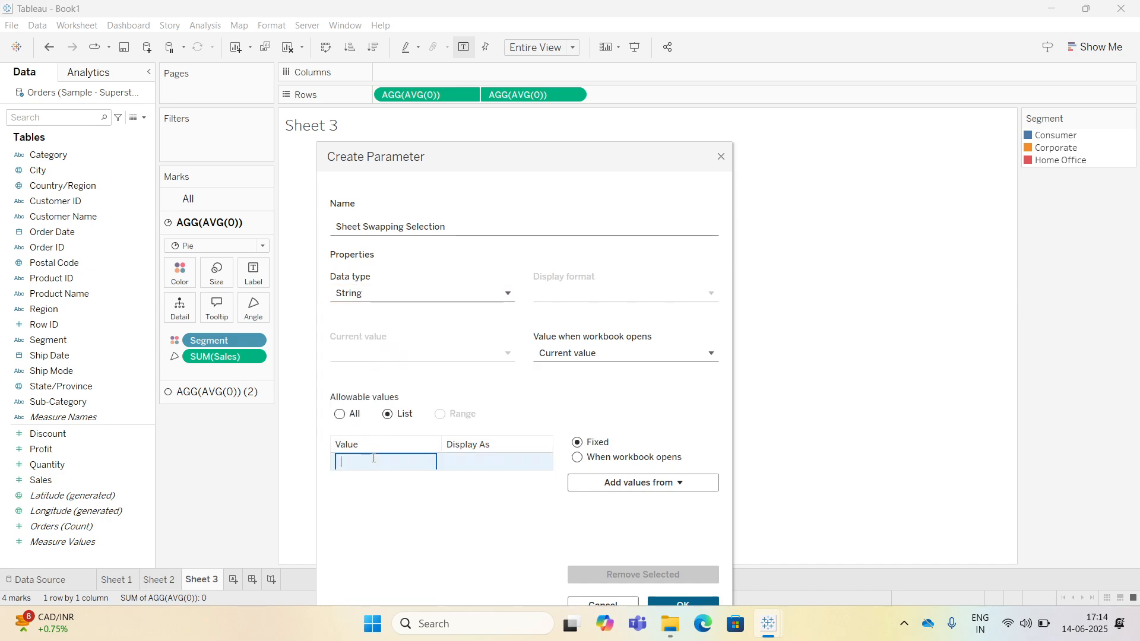
text(Bar)
key(Return)
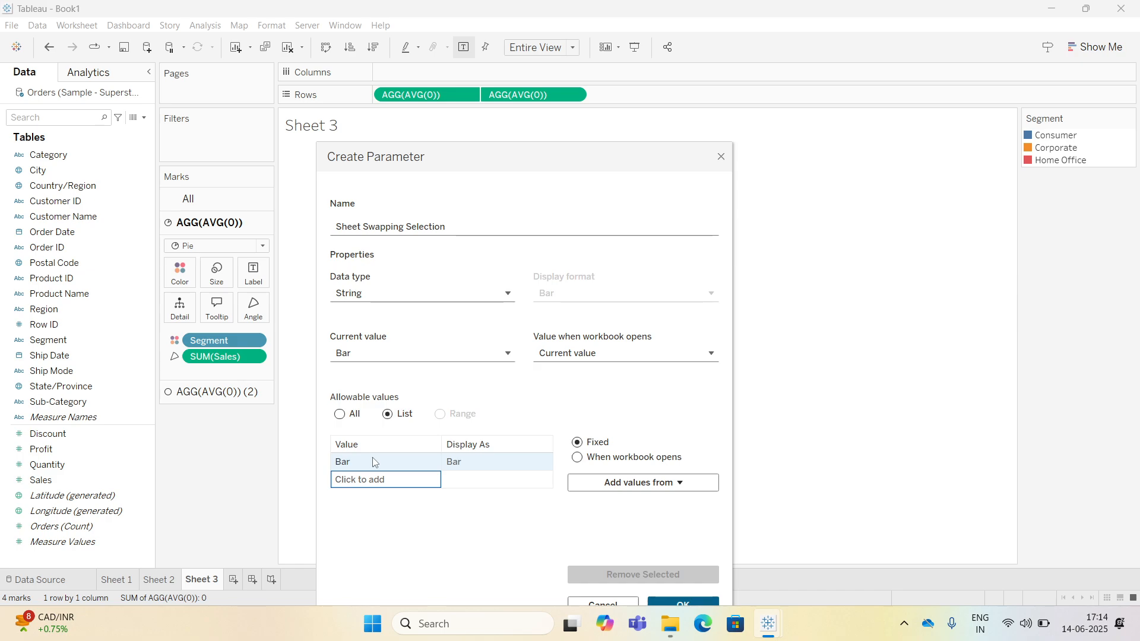
Add Line and Donut as further list values and finish creating the Sheet Swapping Selection parameter.
click(371, 479)
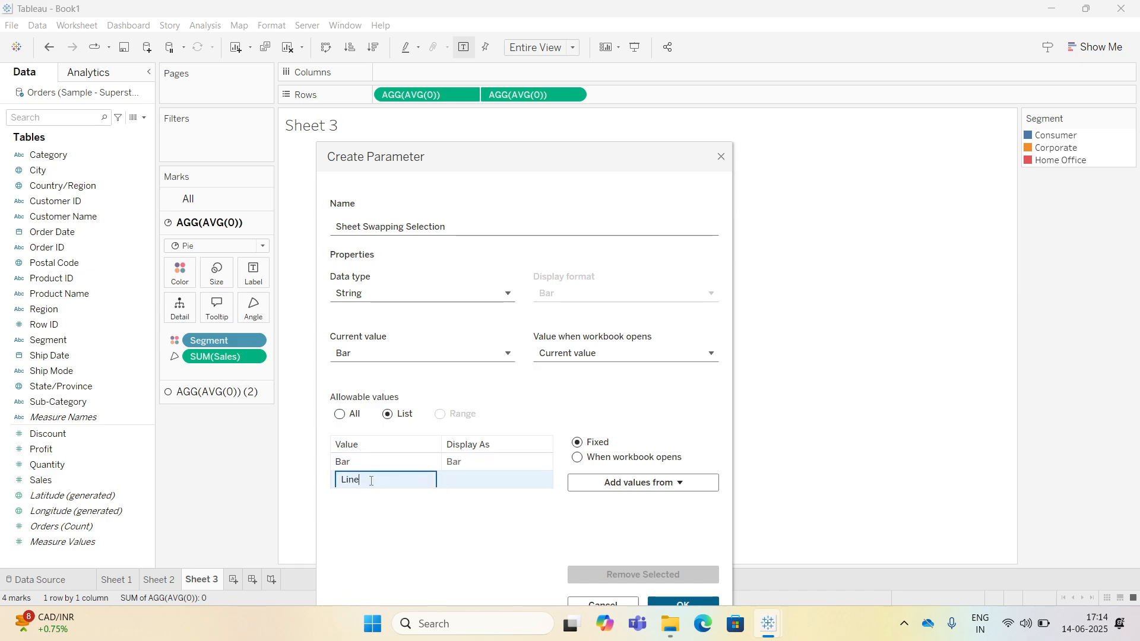
text(Line)
key(Return)
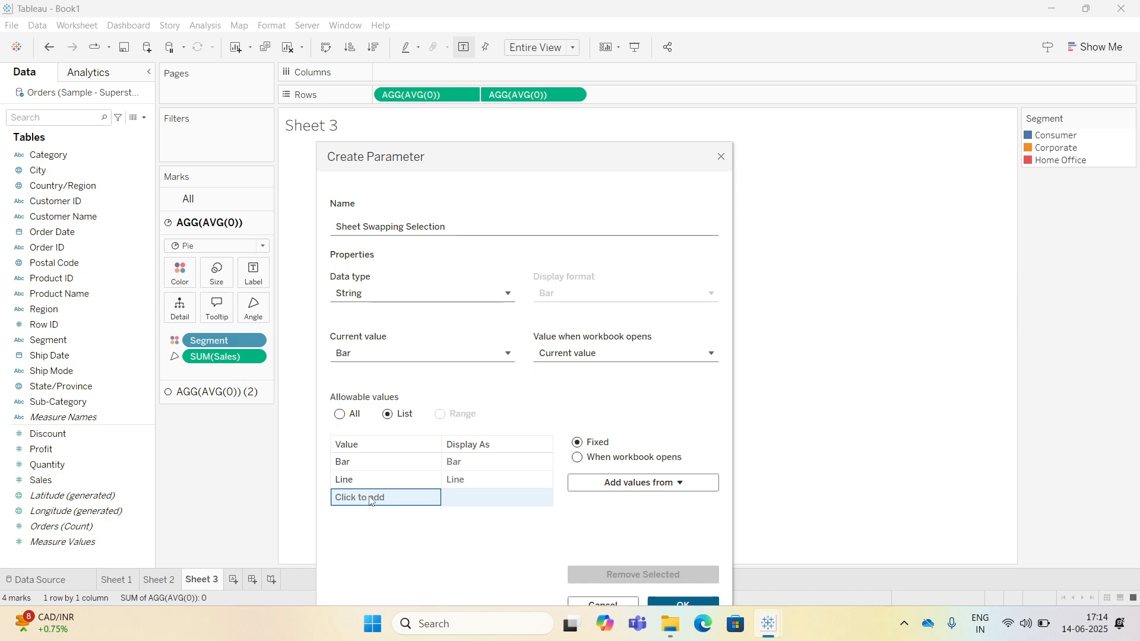
click(370, 496)
text(Donut)
key(Return)
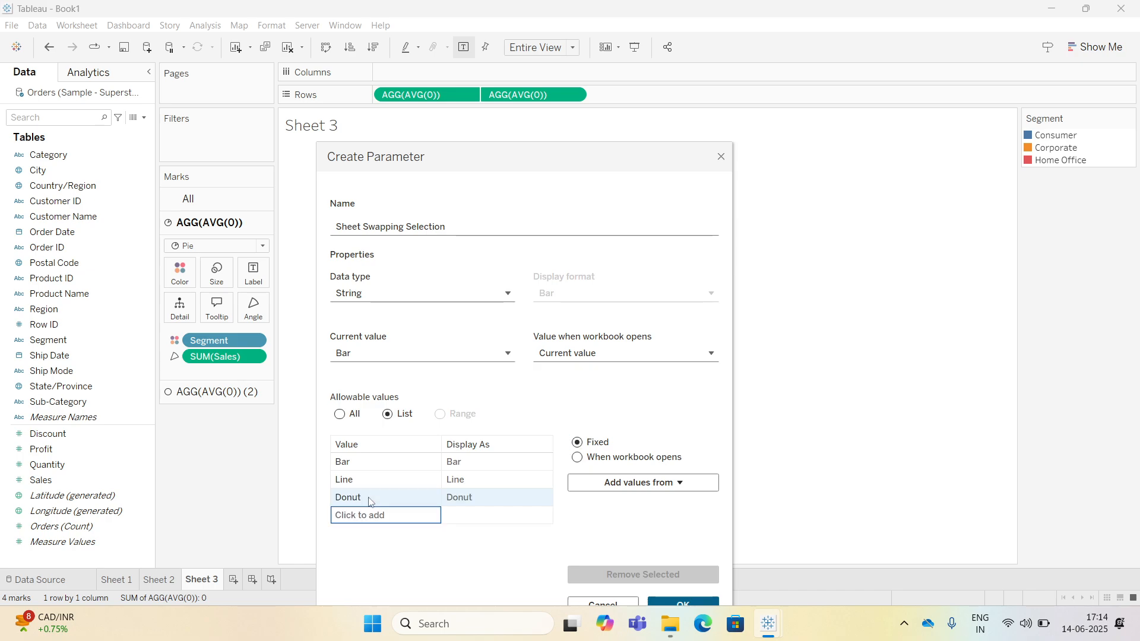
click(356, 461)
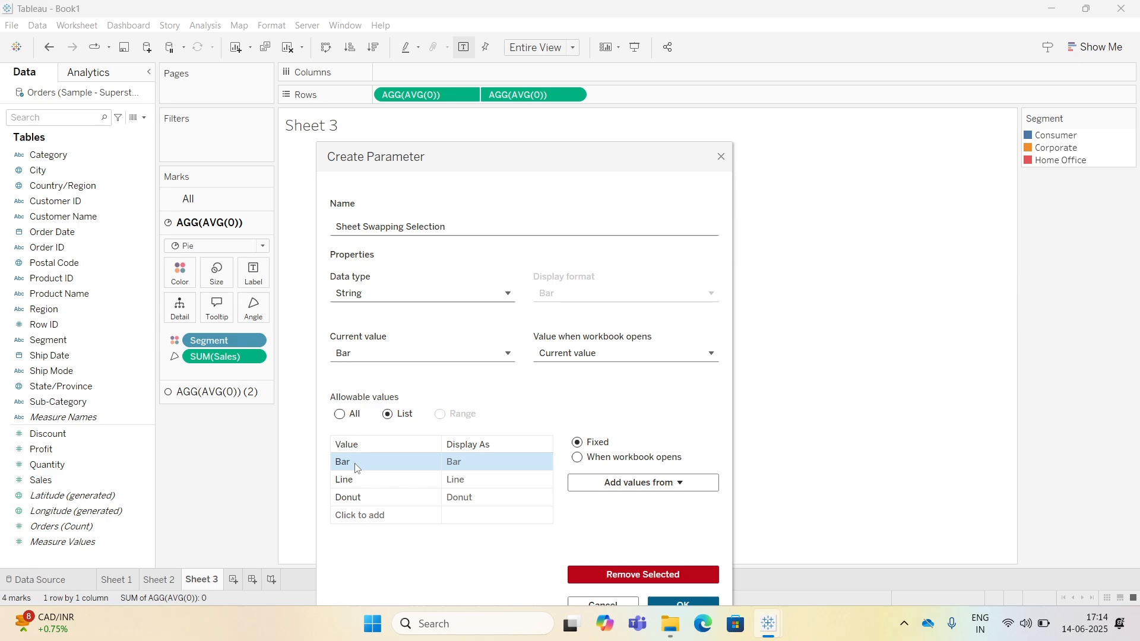
double_click(469, 464)
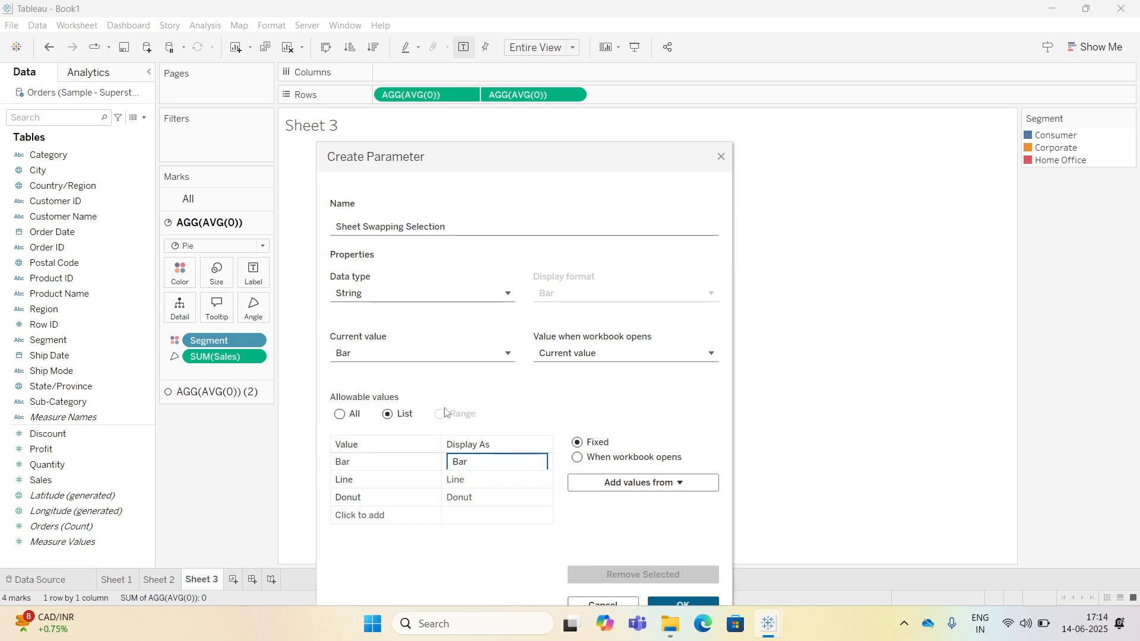
click(442, 381)
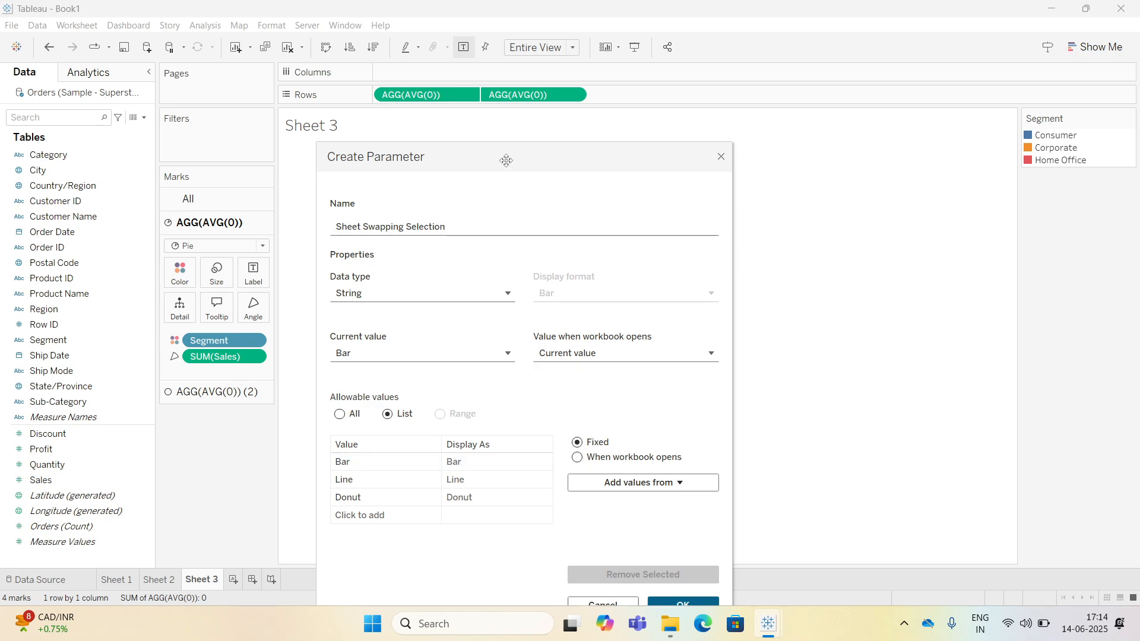
drag(505, 161, 491, 94)
click(668, 539)
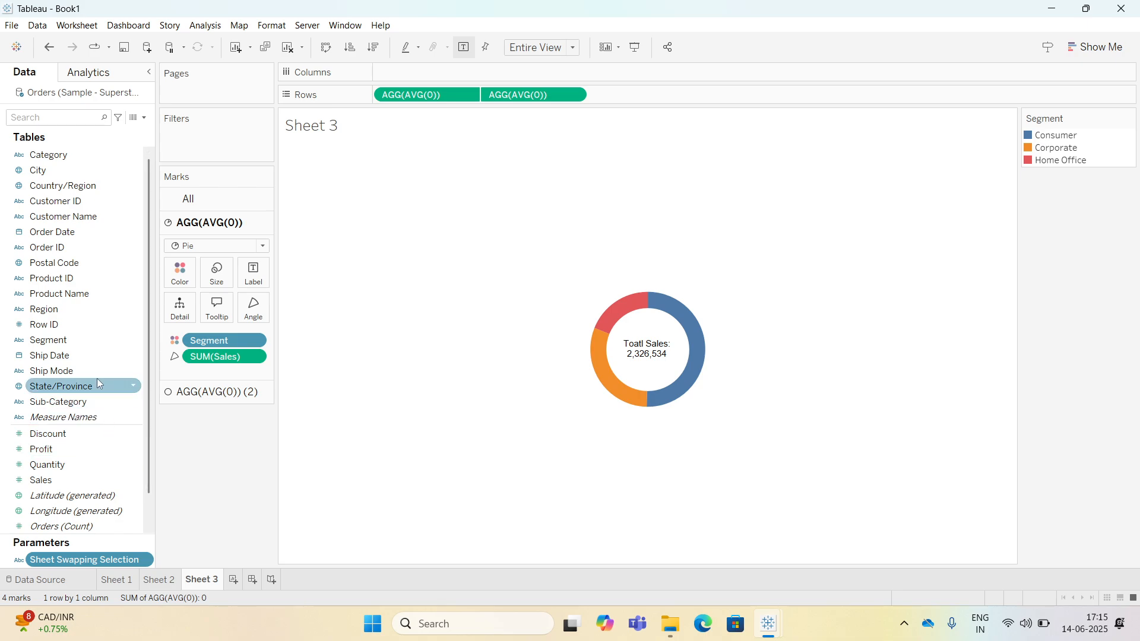
Create a calculated field named "Sheet swap Calc" whose formula is the [Sheet Swapping Selection] parameter.
click(144, 123)
click(56, 130)
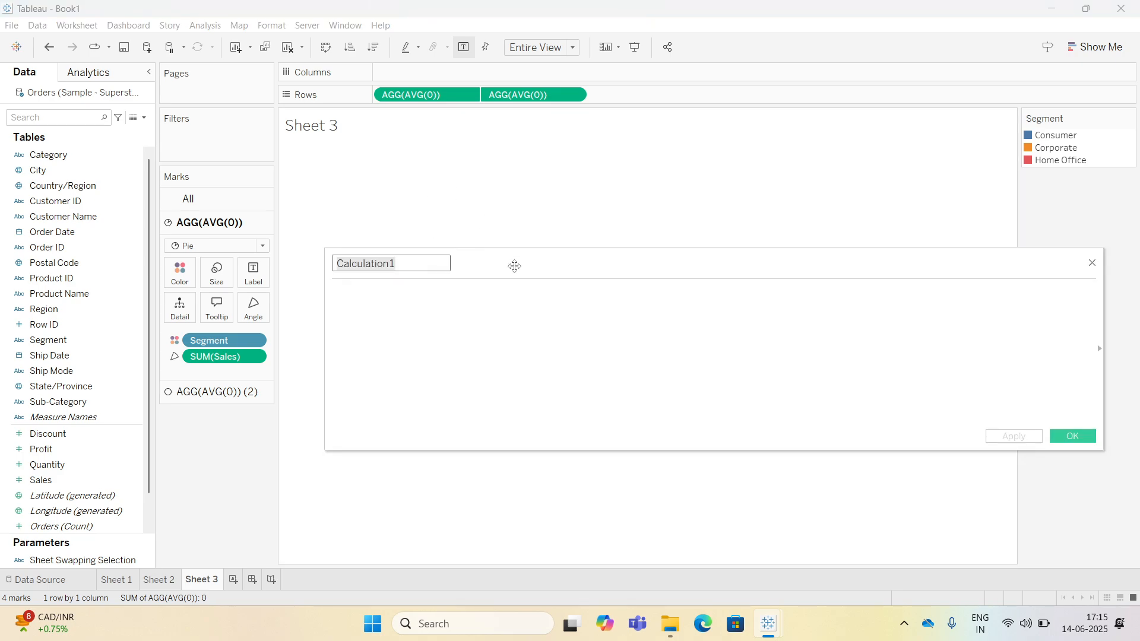
drag(514, 266, 554, 230)
text(Sheet swap)
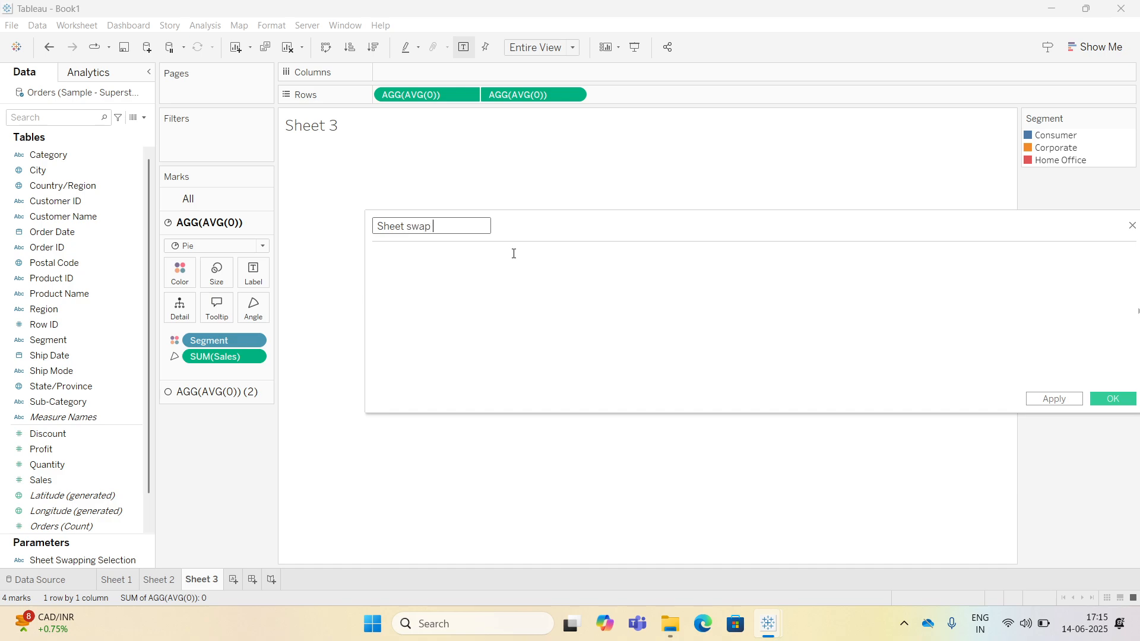
text( Calc)
click(513, 253)
click(99, 561)
drag(100, 561, 443, 326)
drag(659, 231, 580, 228)
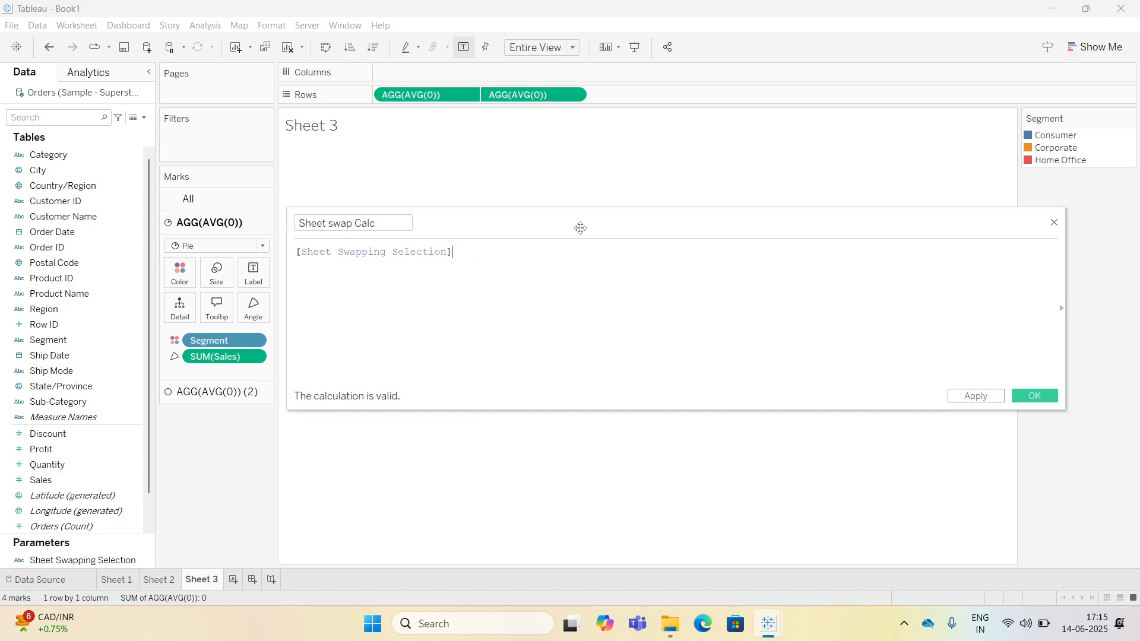
click(1023, 397)
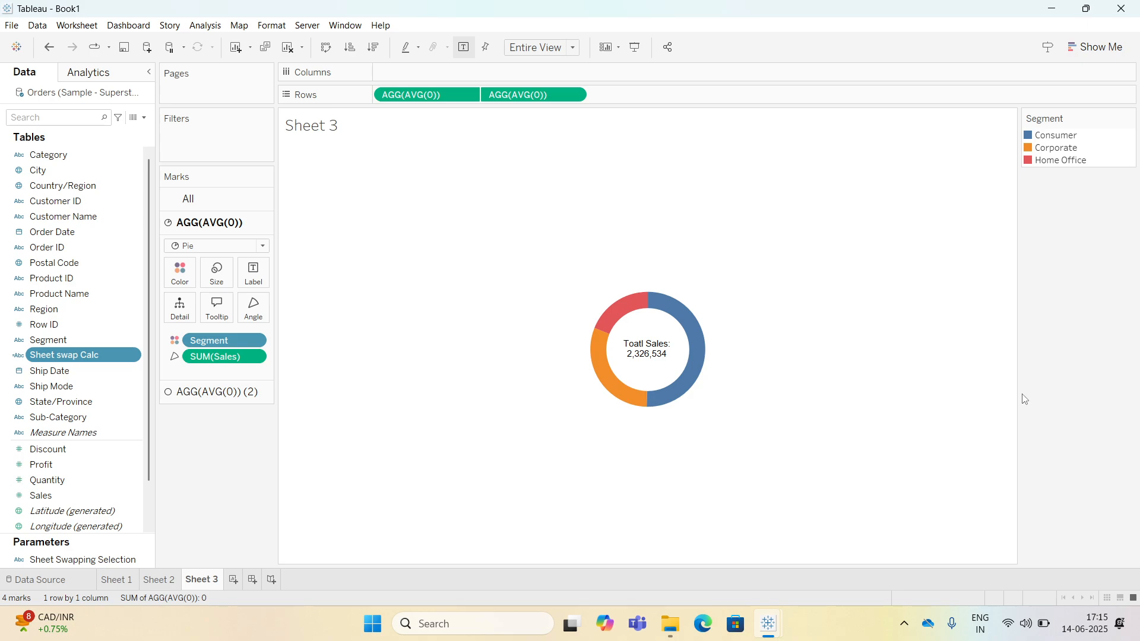
On Sheet 1, show the Sheet Swapping Selection parameter control.
click(116, 579)
right_click(110, 558)
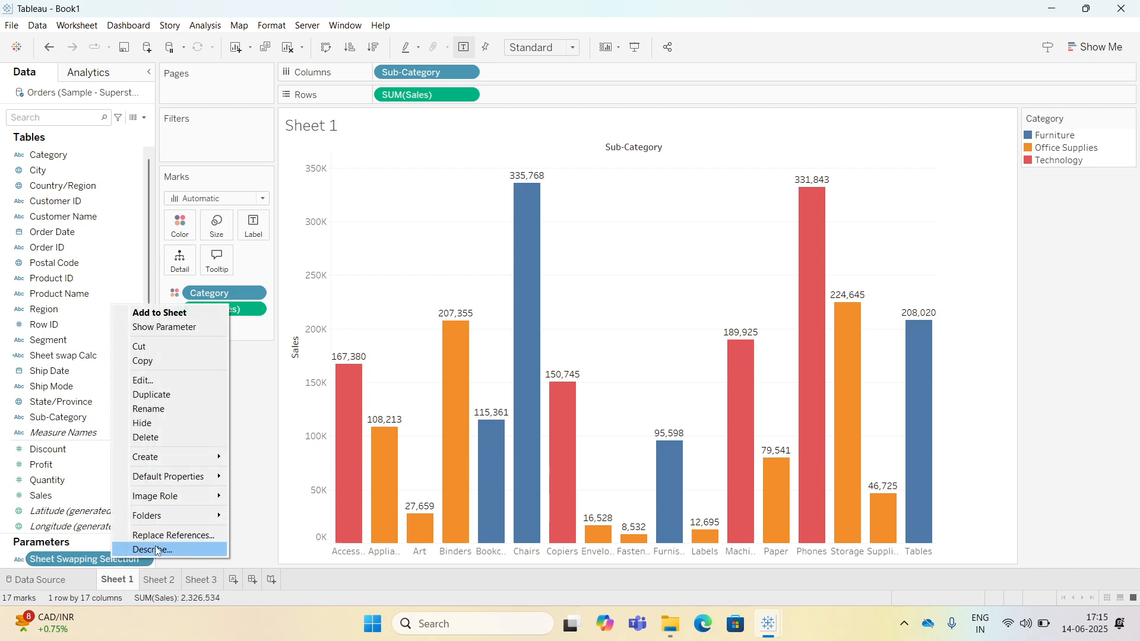
click(164, 328)
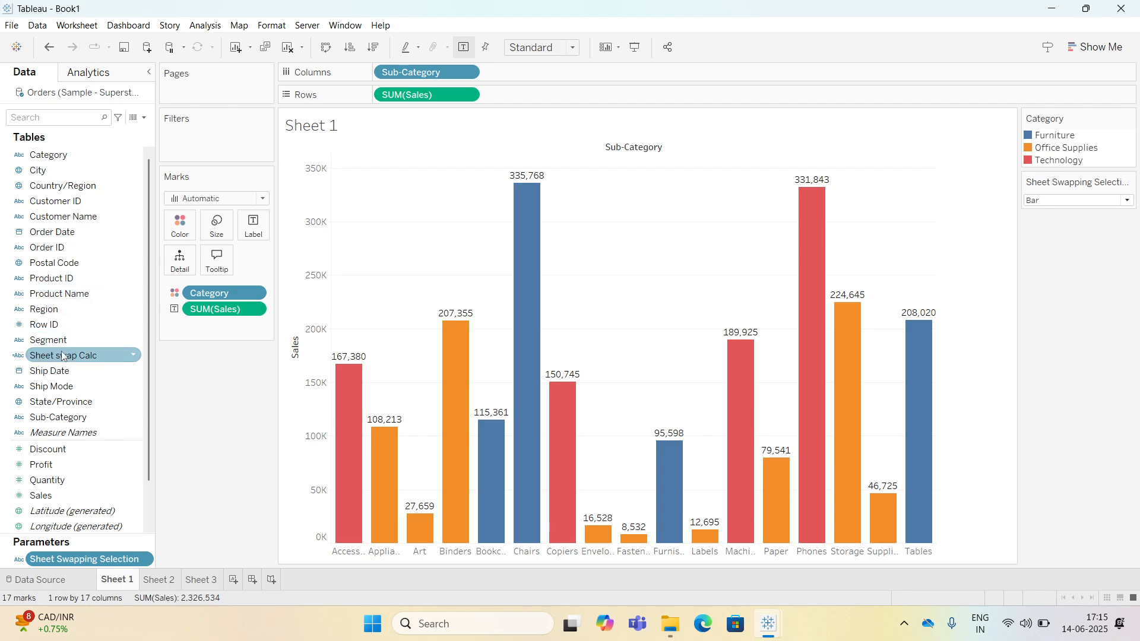
Filter Sheet 1 on Sheet swap Calc using a custom value list containing Bar.
drag(57, 358, 188, 147)
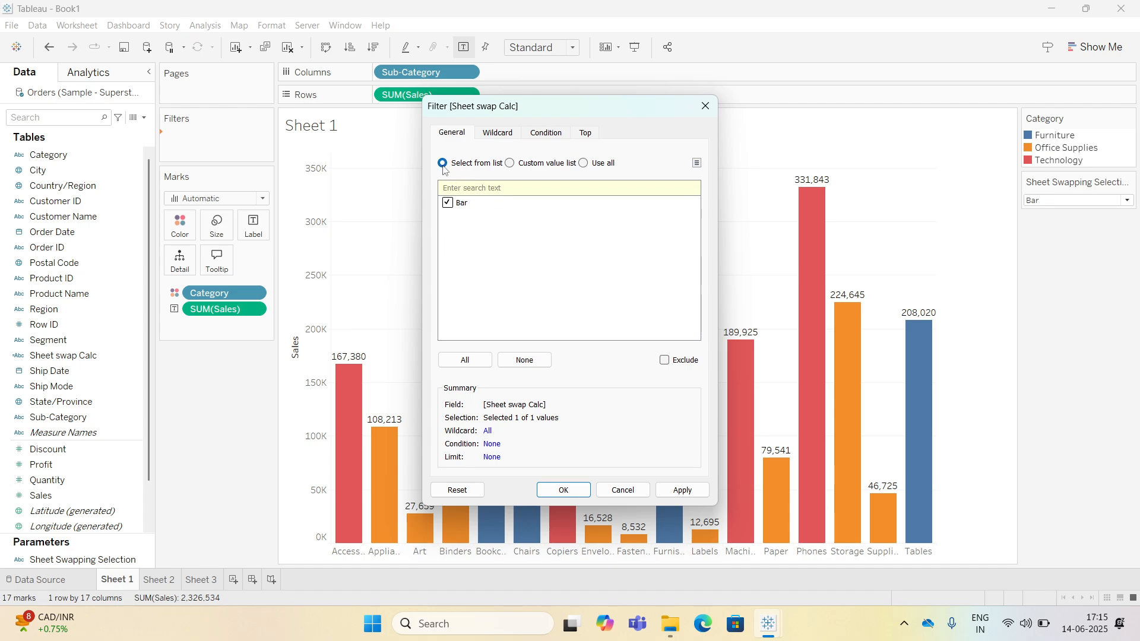
click(447, 202)
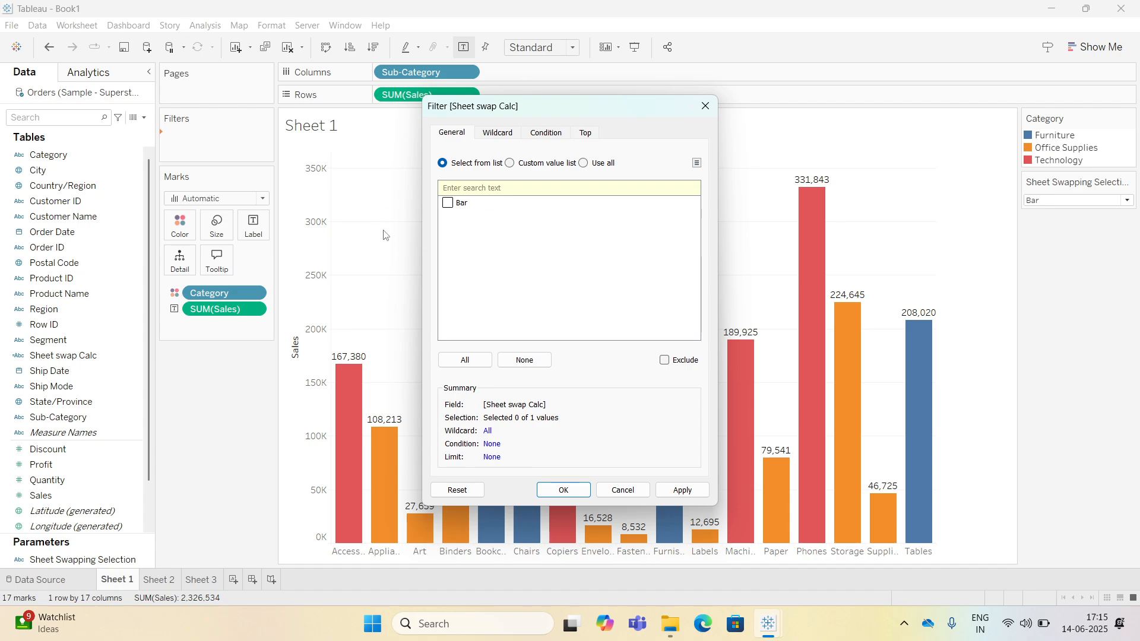
click(532, 162)
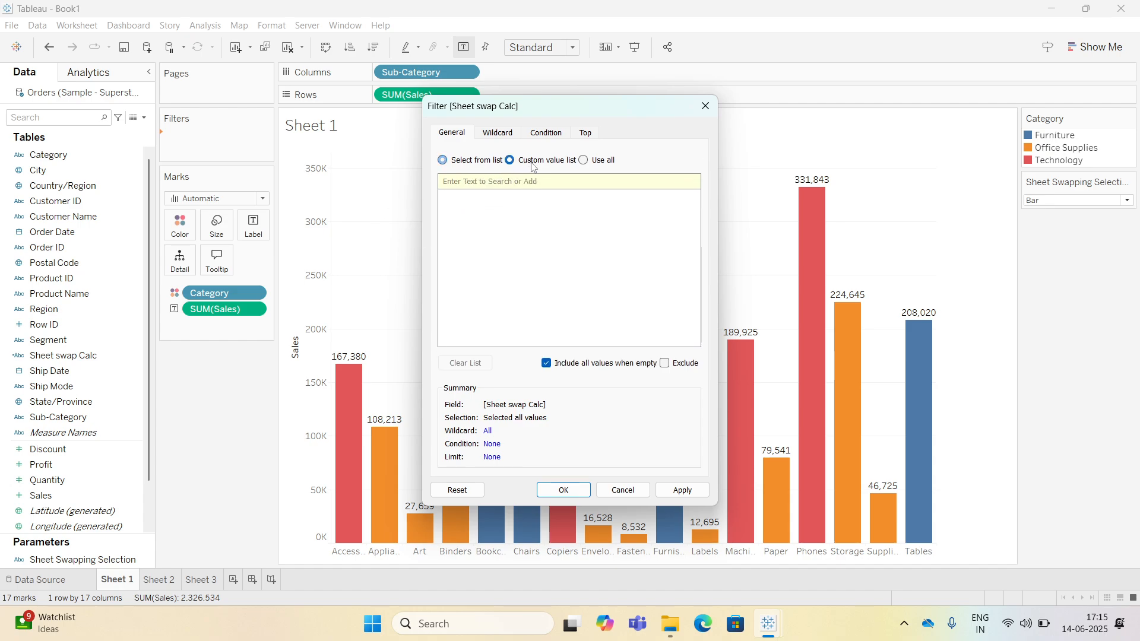
text(bar)
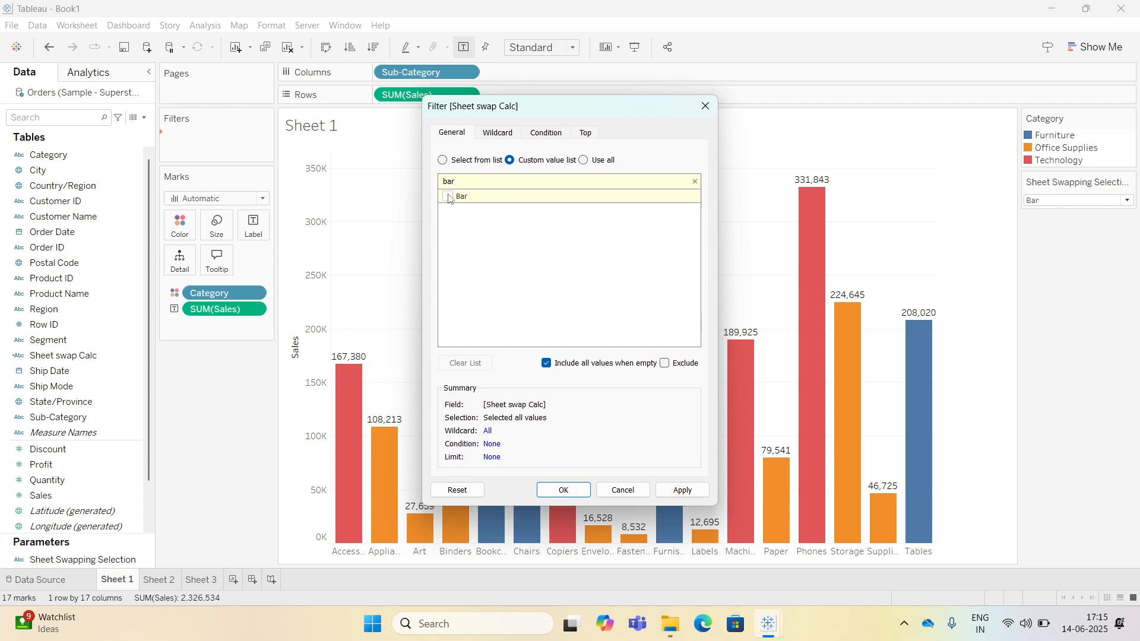
click(448, 197)
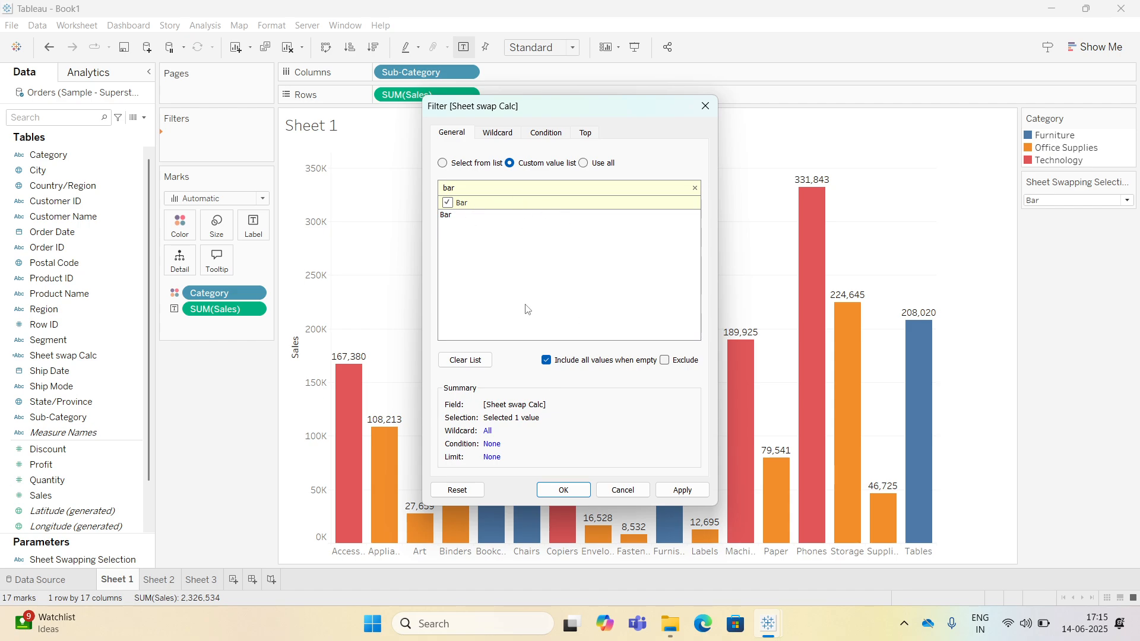
click(564, 490)
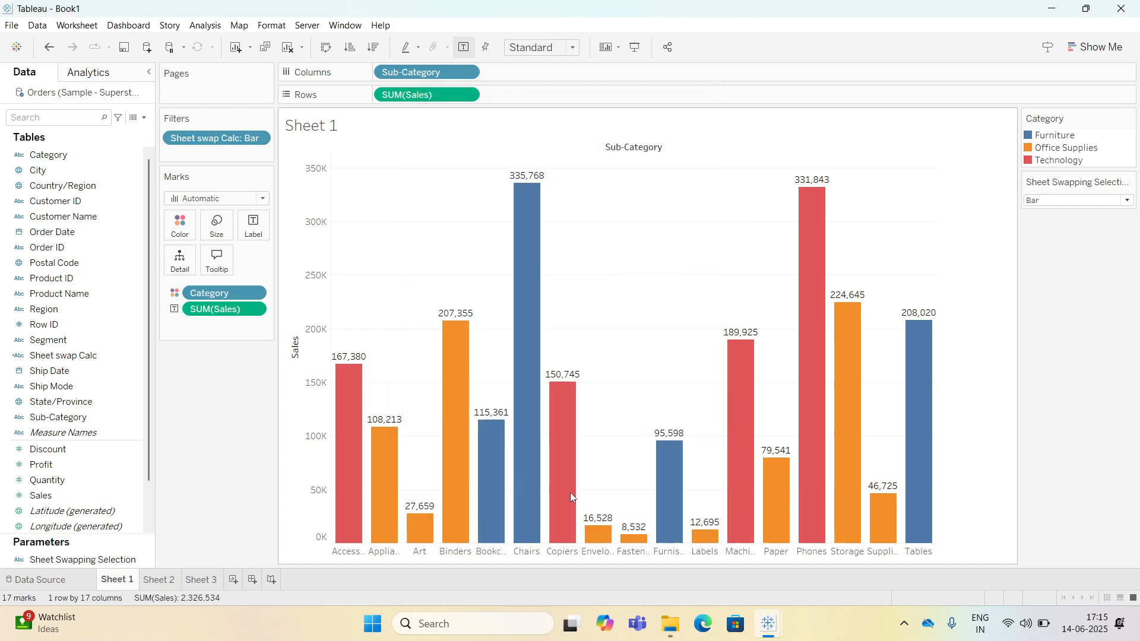
On Sheet 2, show the parameter control and set it to Line.
click(159, 581)
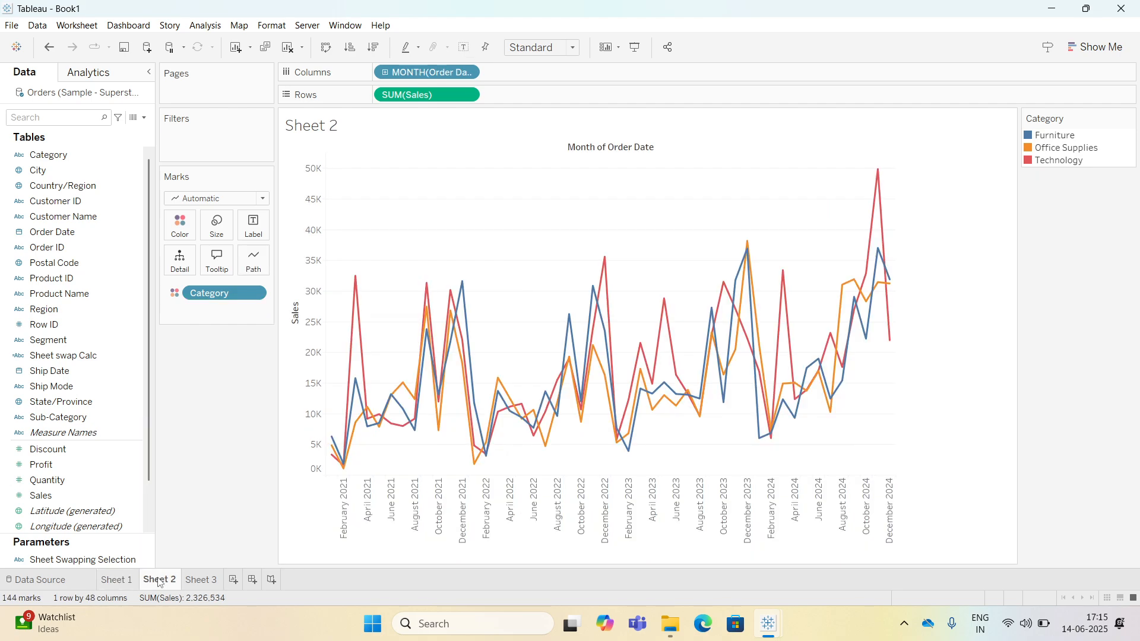
right_click(119, 562)
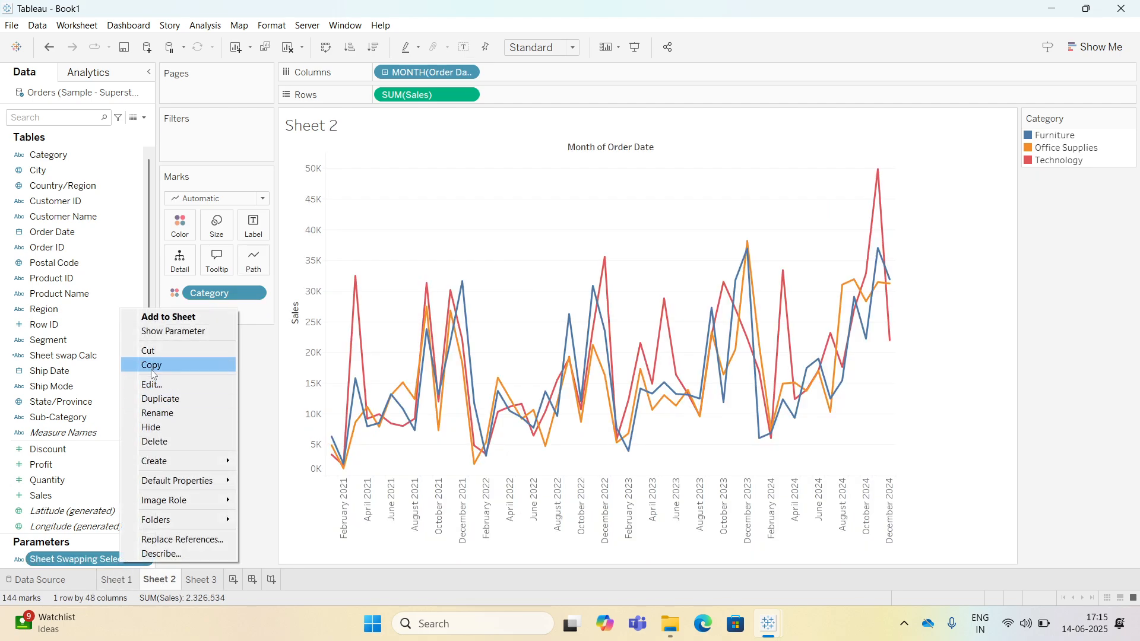
click(172, 331)
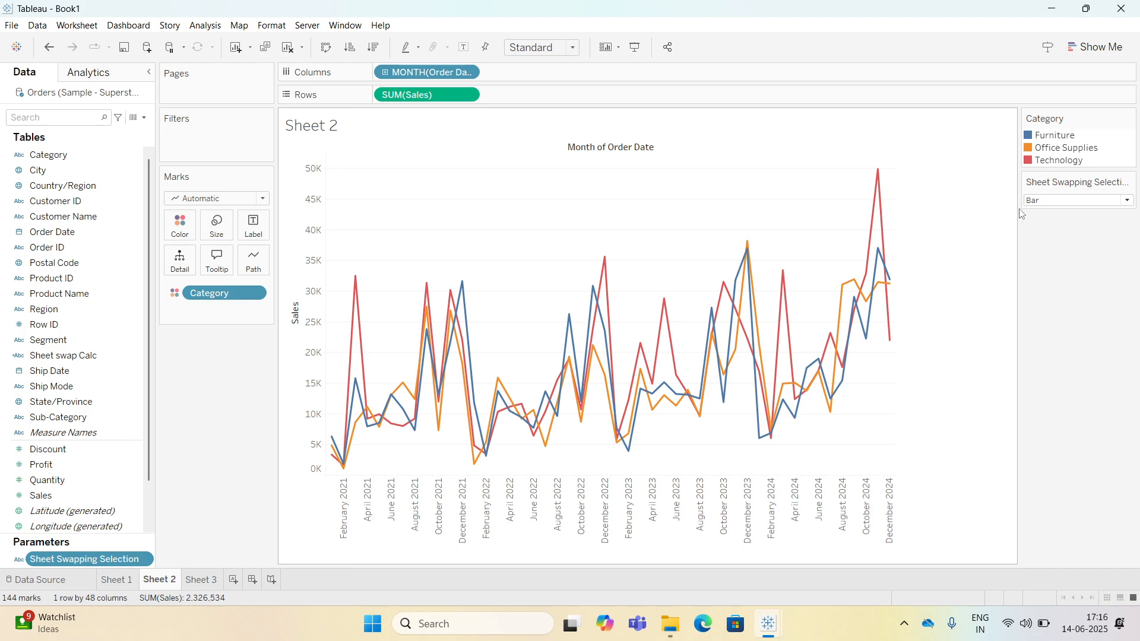
click(1059, 202)
click(1048, 227)
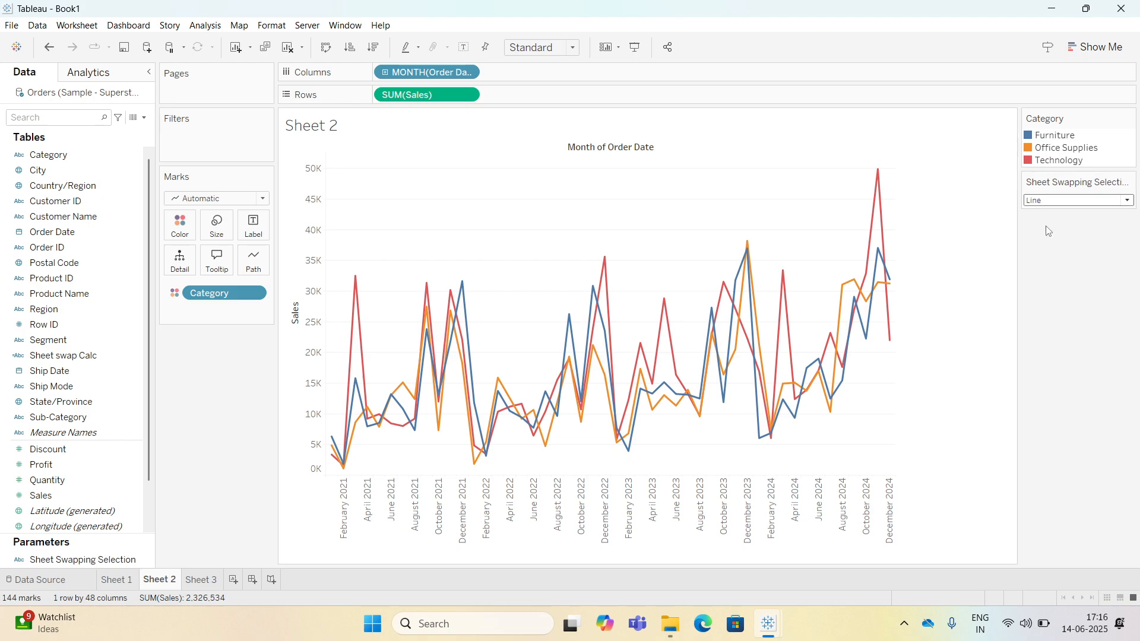
Filter Sheet 2 on Sheet swap Calc using a custom value list containing Line.
drag(66, 355, 204, 150)
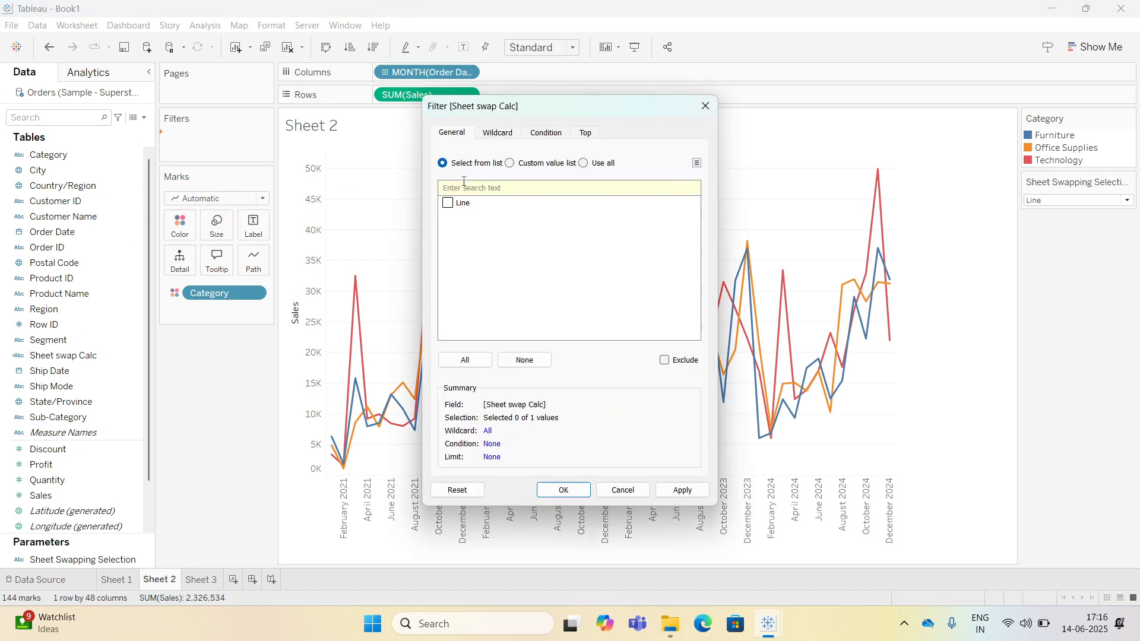
click(530, 166)
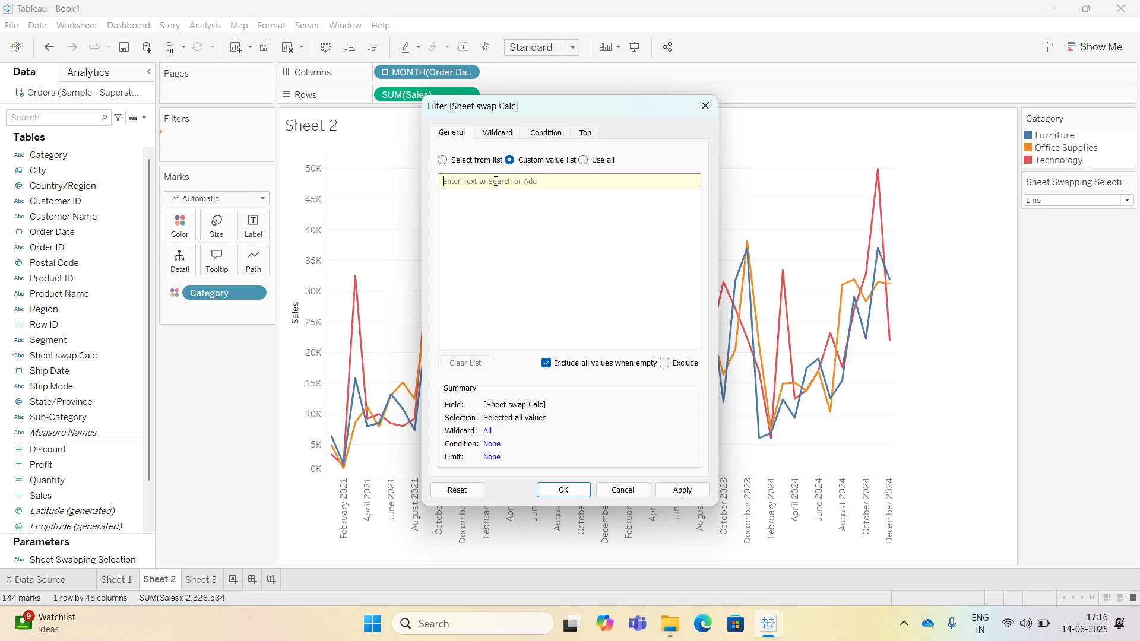
text(Line)
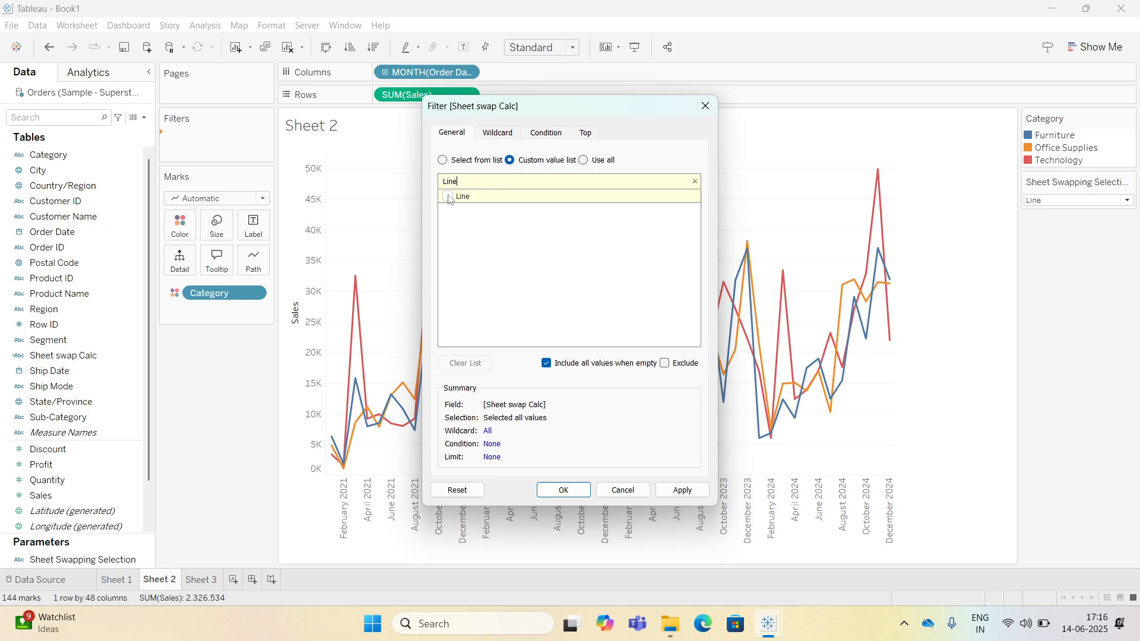
click(448, 197)
click(564, 489)
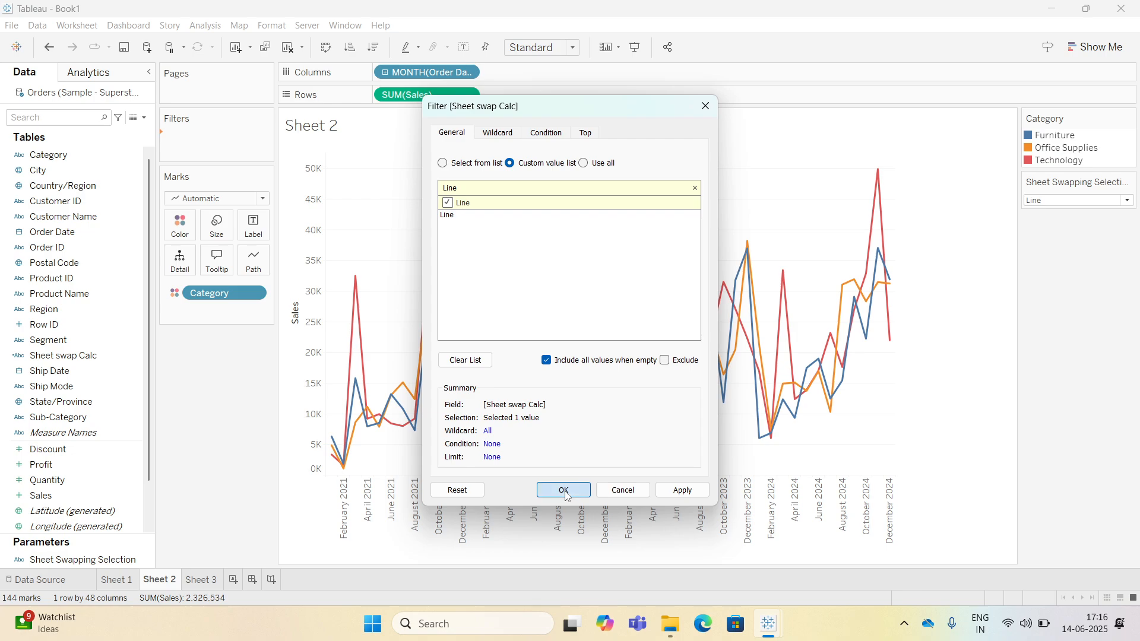
On Sheet 3, show the parameter control and set it to Donut.
click(200, 580)
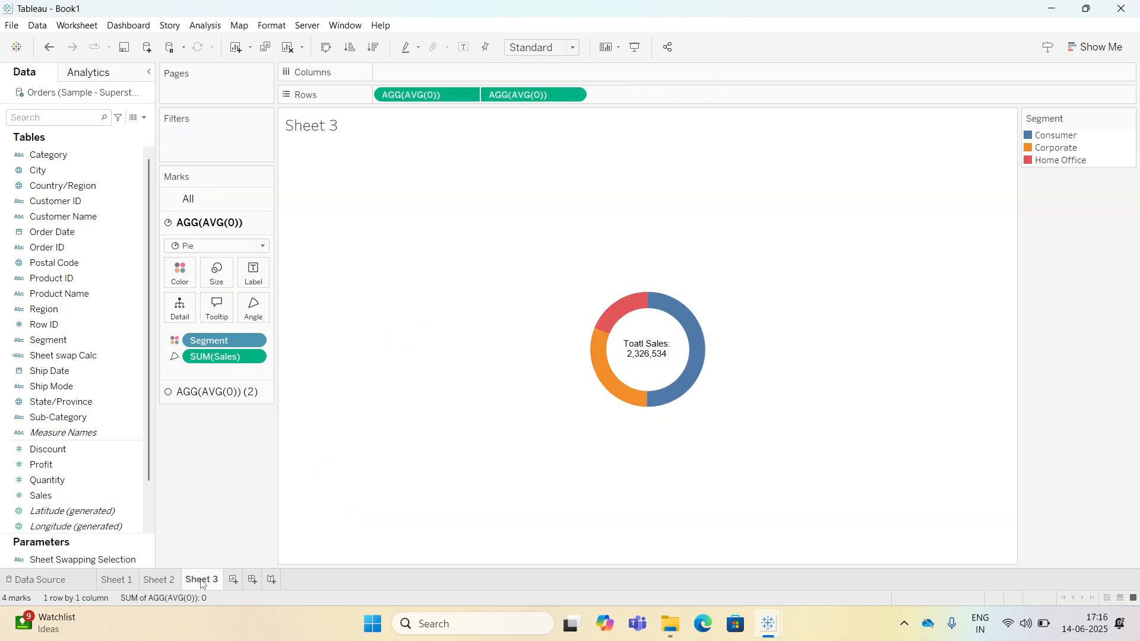
right_click(101, 558)
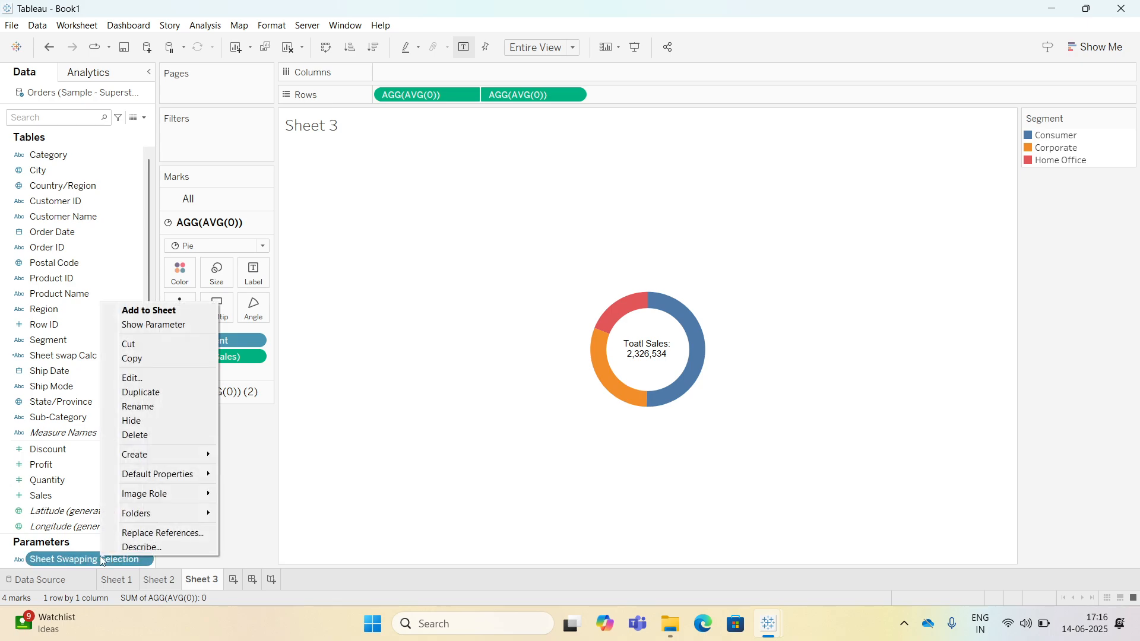
click(153, 324)
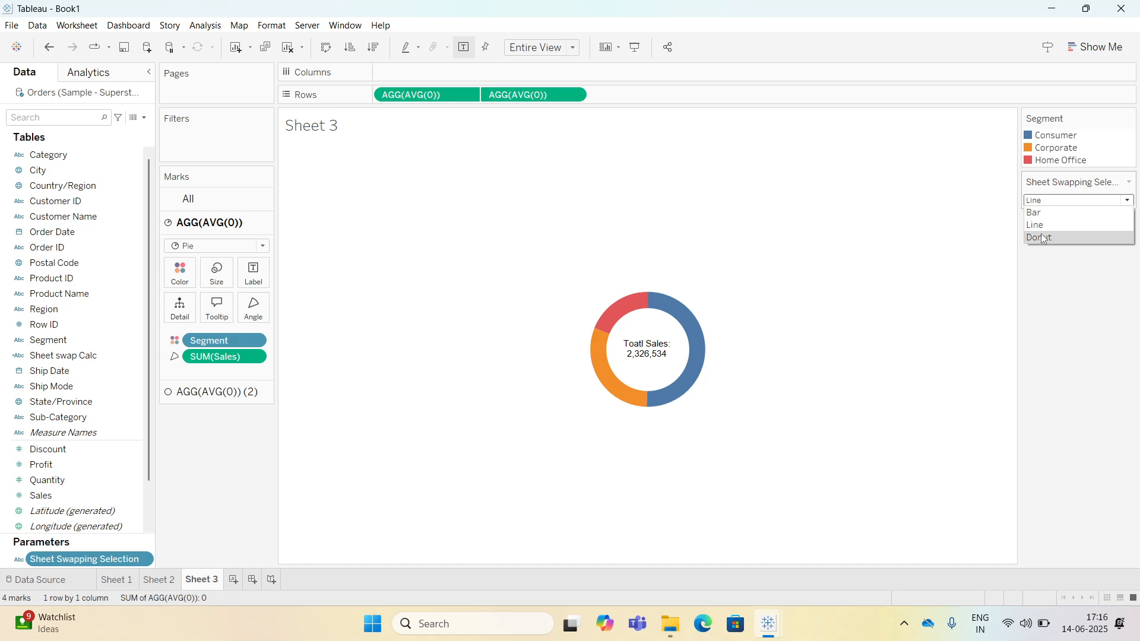
click(1041, 238)
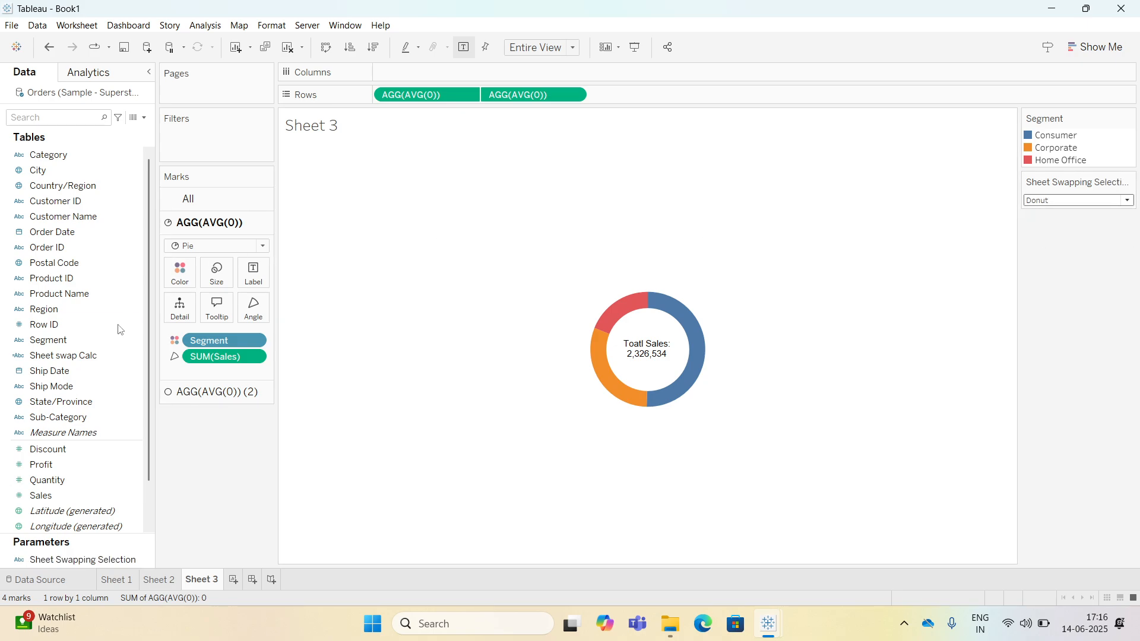
Filter Sheet 3 on Sheet swap Calc using a custom value list containing Donut.
drag(71, 357, 218, 145)
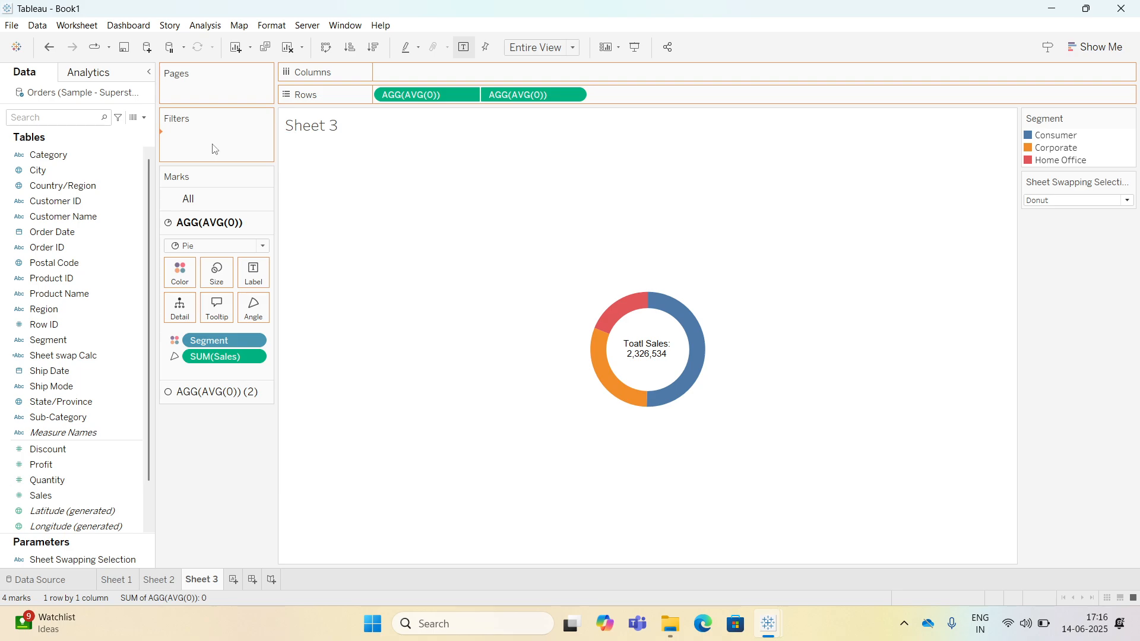
click(520, 166)
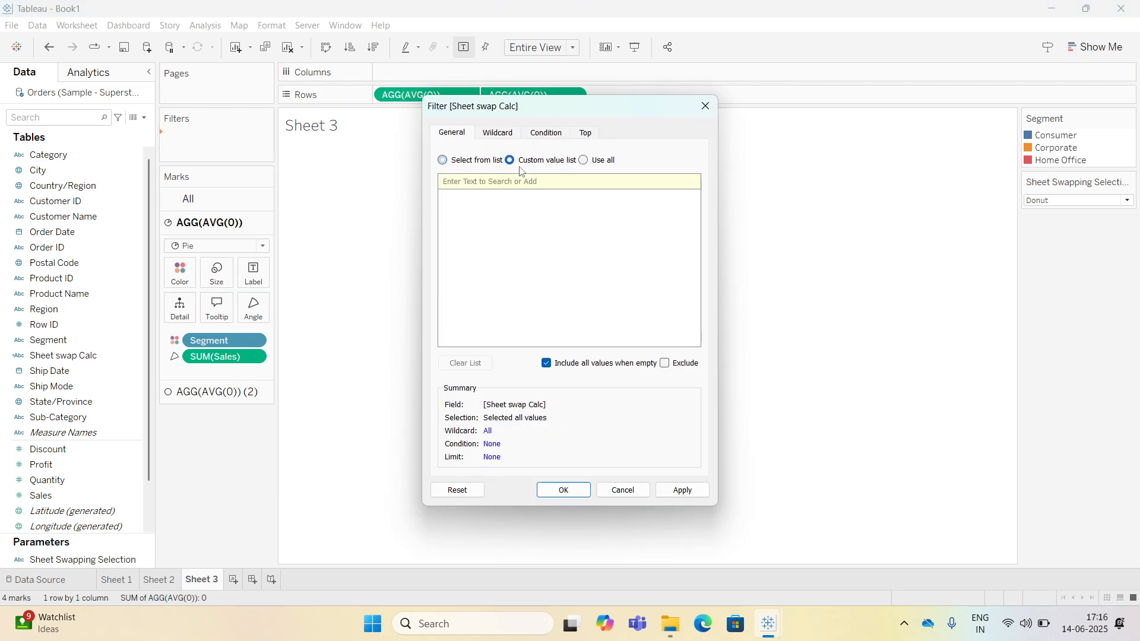
text(Donut)
click(454, 196)
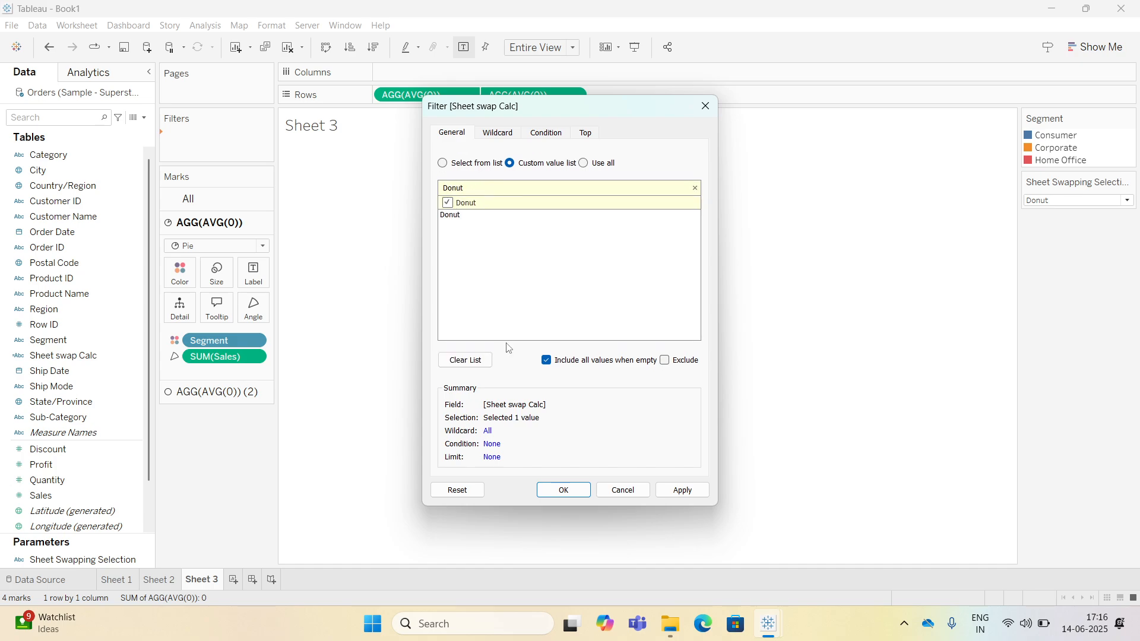
click(563, 489)
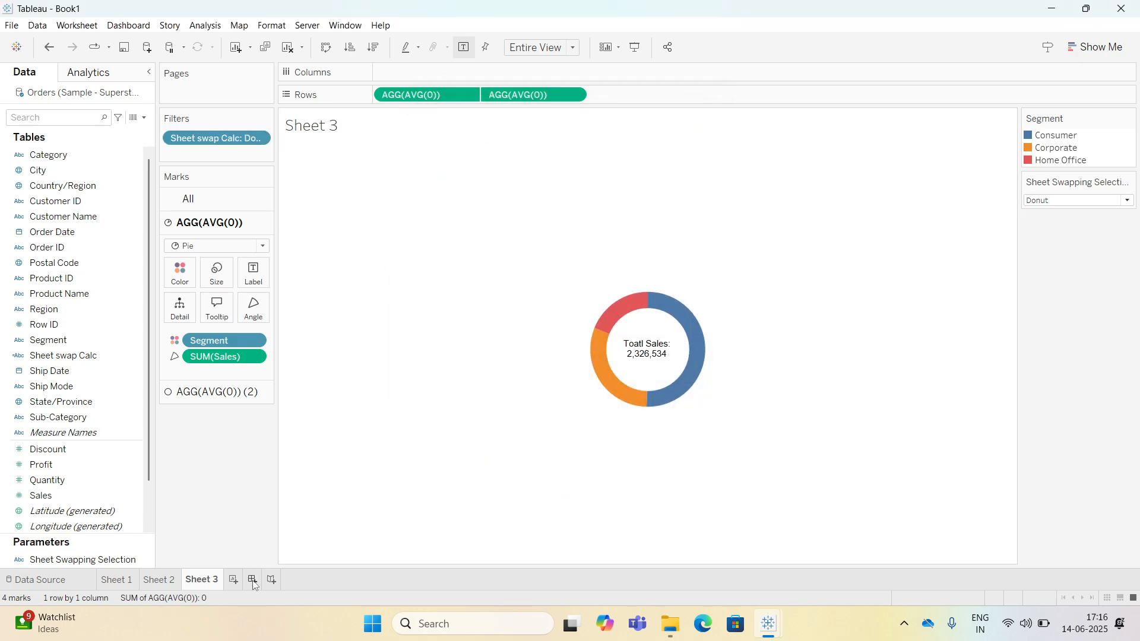
Create a new dashboard and add the bar, line and donut sheets to it, stacked vertically.
click(252, 579)
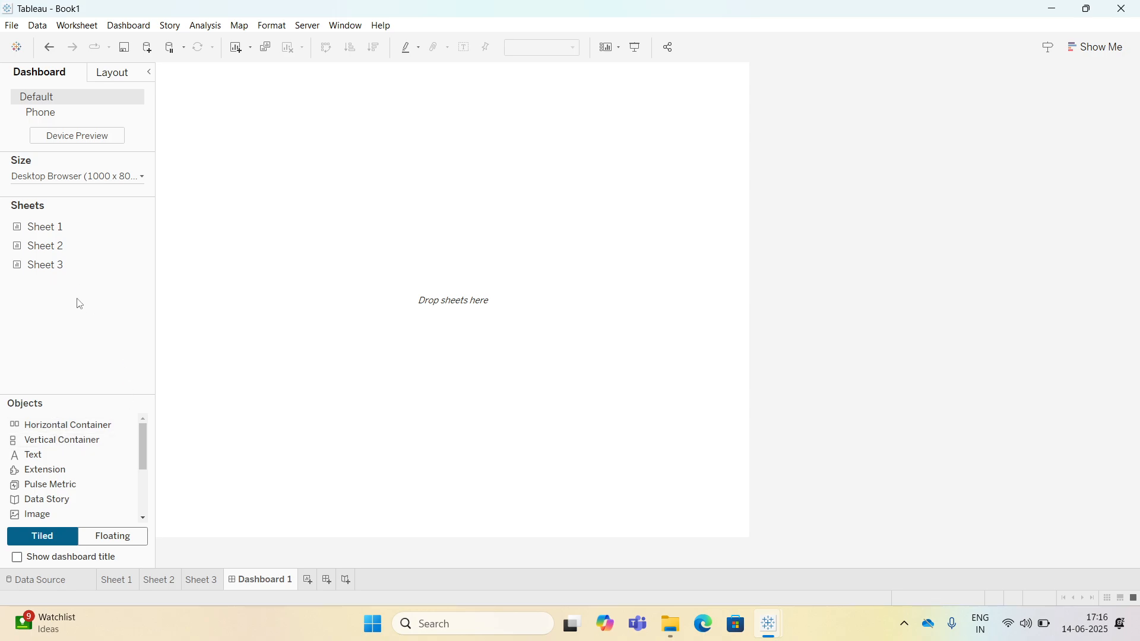
drag(54, 228, 320, 396)
drag(63, 262, 316, 299)
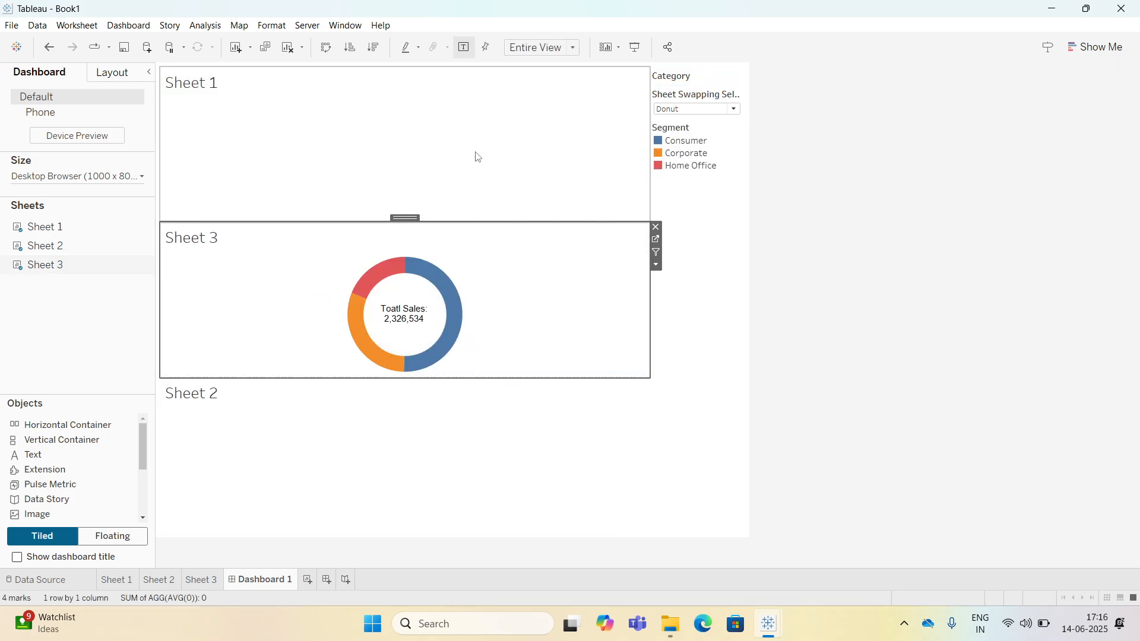
Test the dashboard's sheet-swapping parameter control by switching it to Bar, Donut and then Line.
click(696, 109)
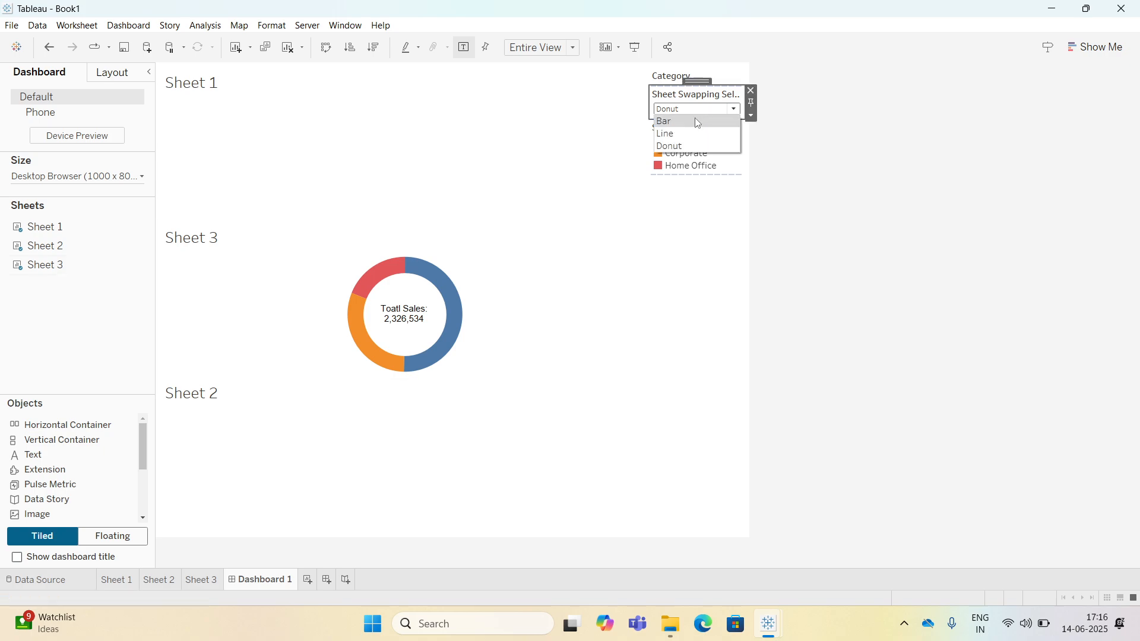
click(696, 122)
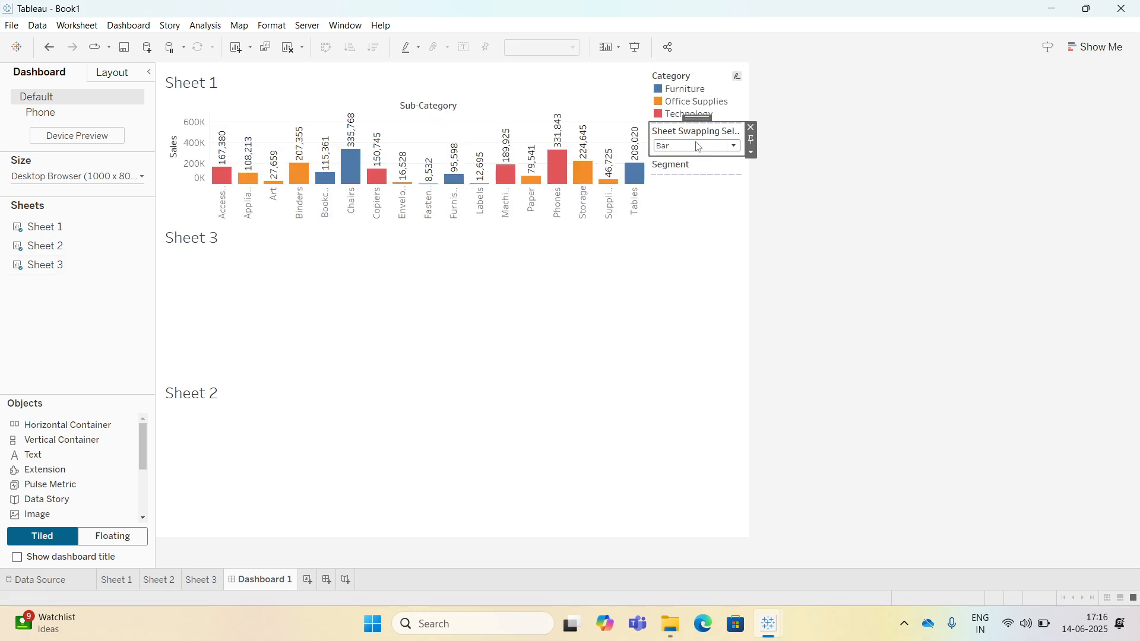
click(697, 146)
click(679, 184)
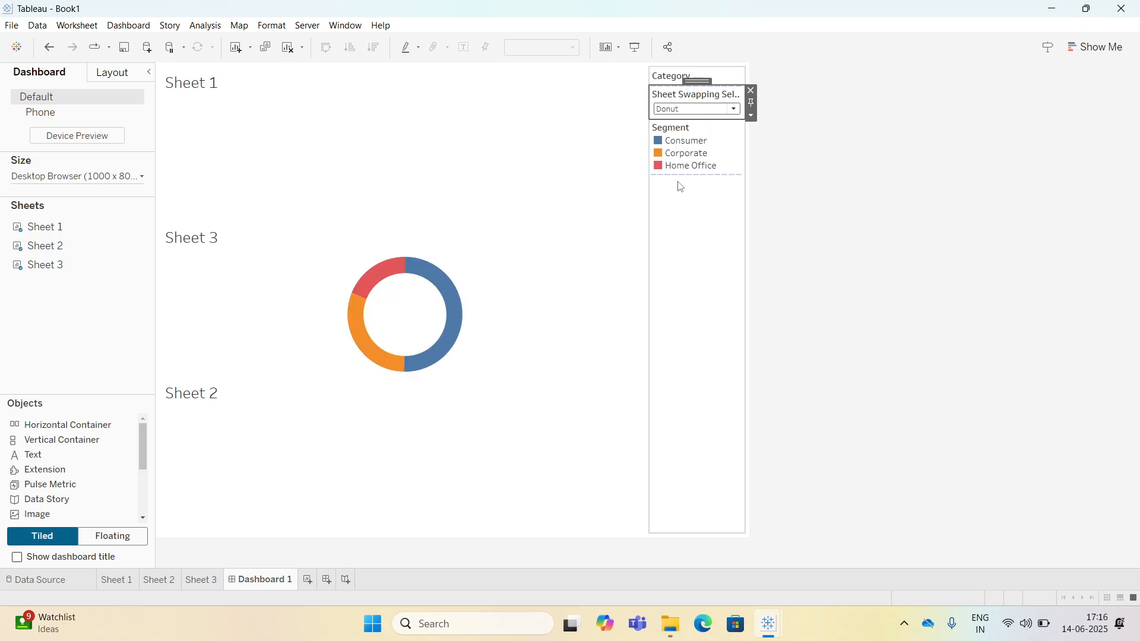
click(674, 109)
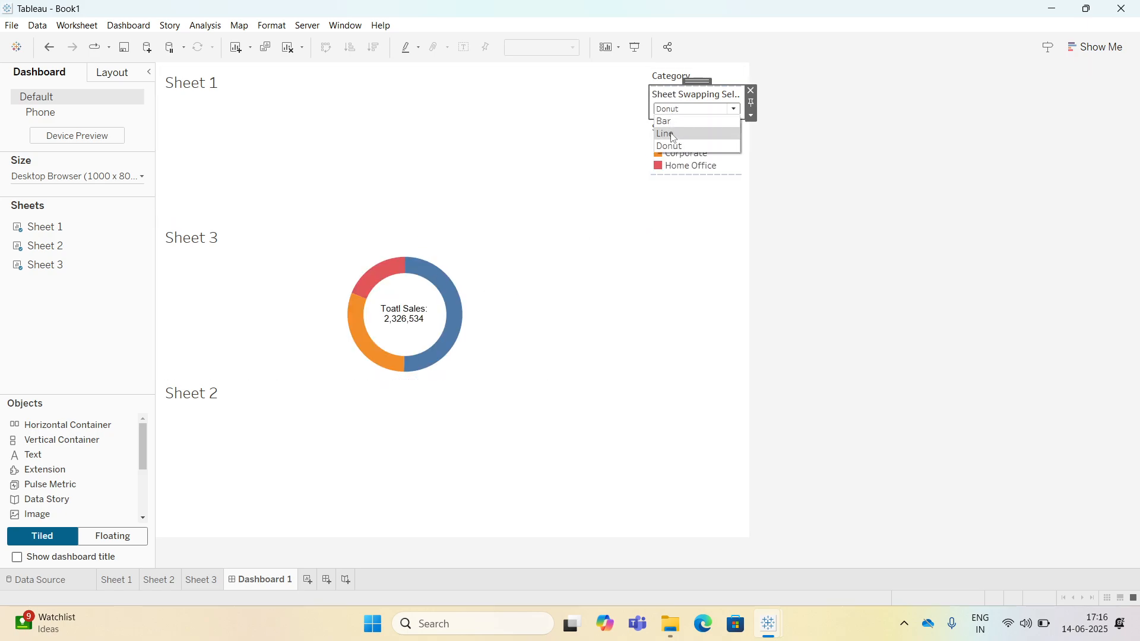
click(672, 134)
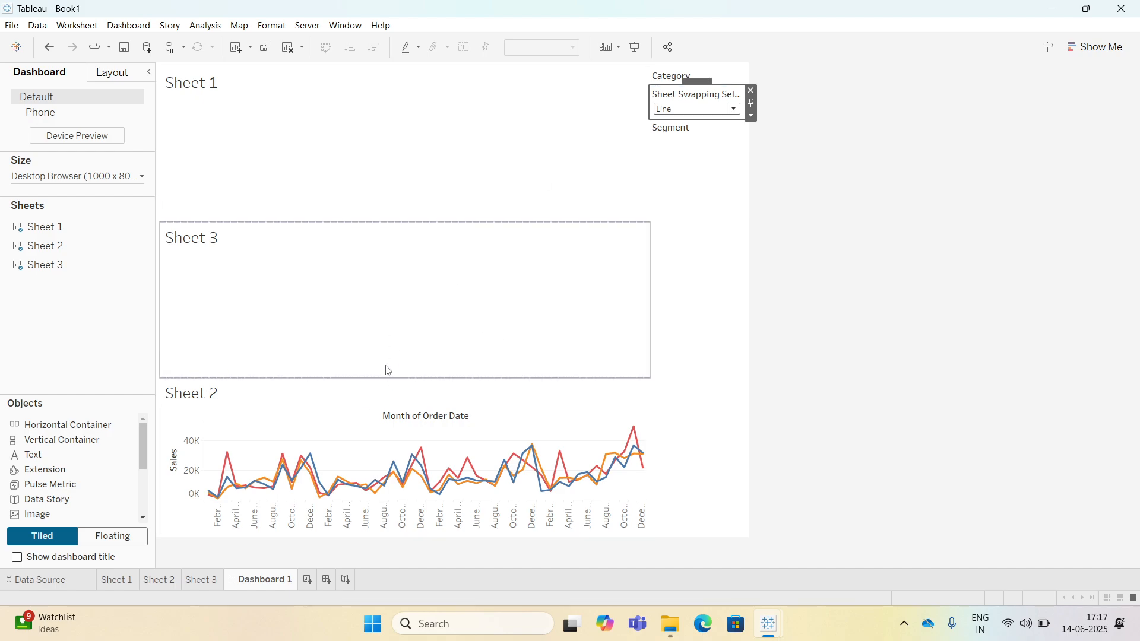
click(346, 131)
click(356, 260)
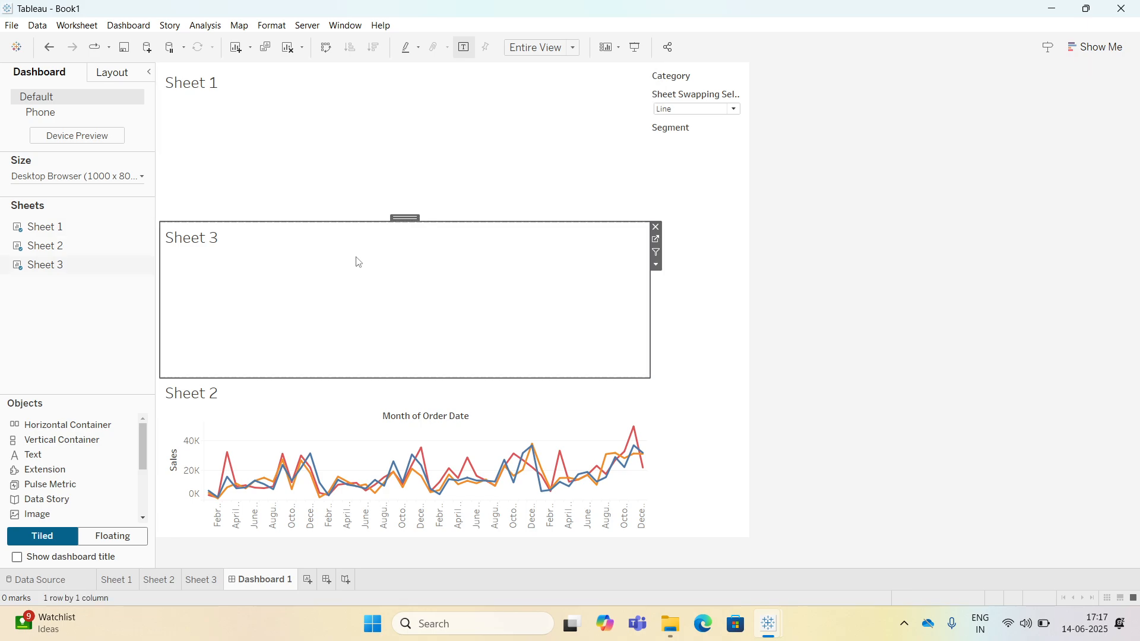
click(311, 153)
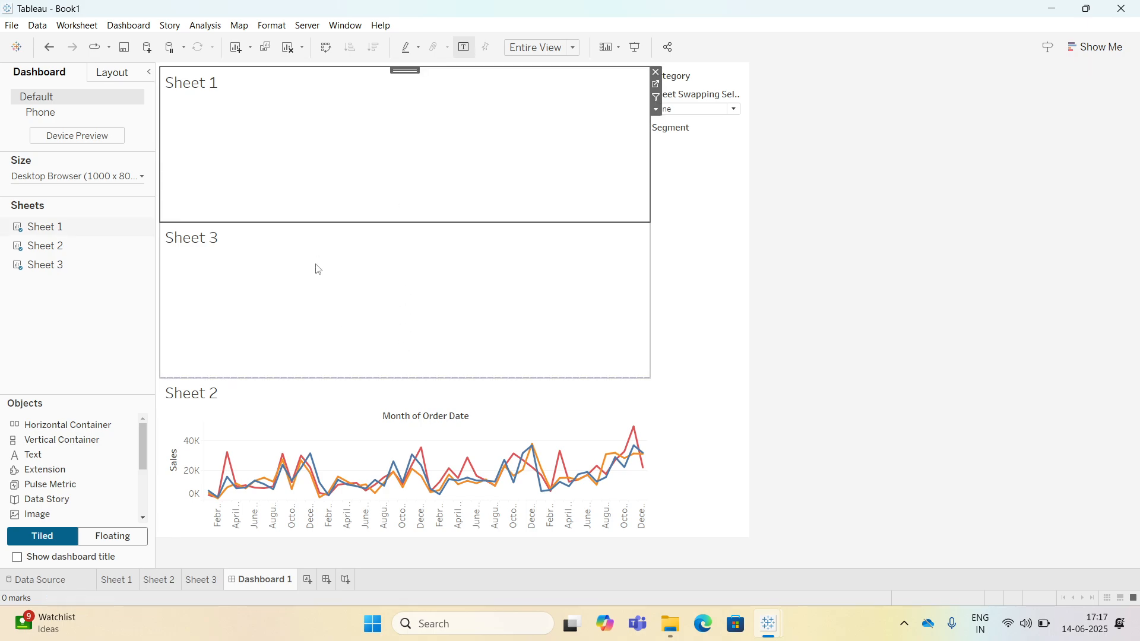
click(252, 296)
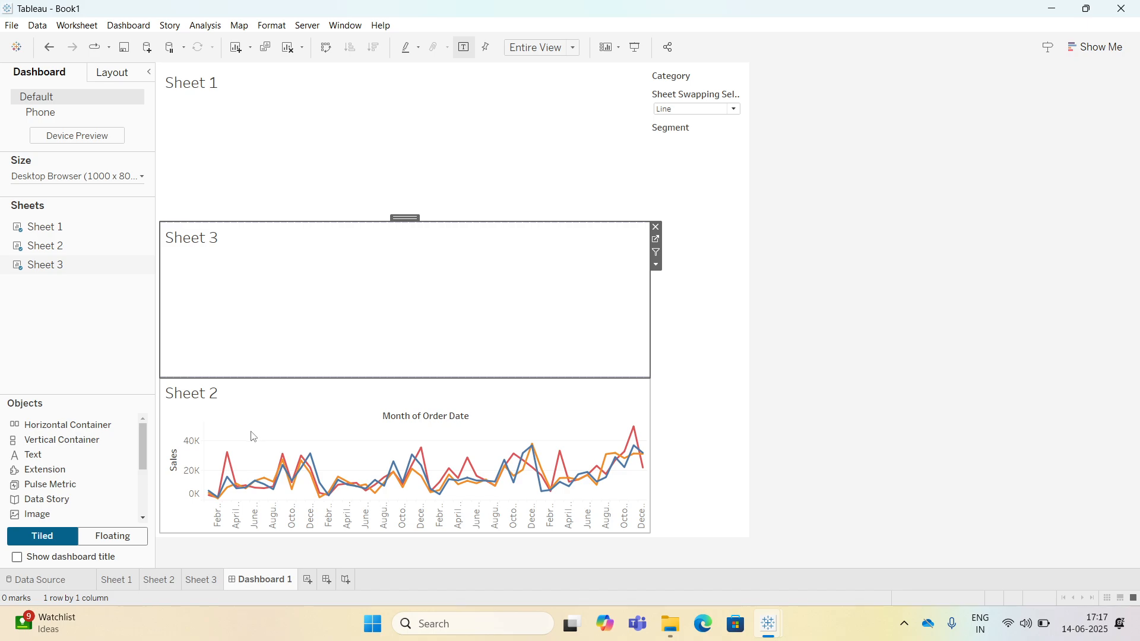
Create a second dashboard and place a horizontal container on its canvas.
click(326, 581)
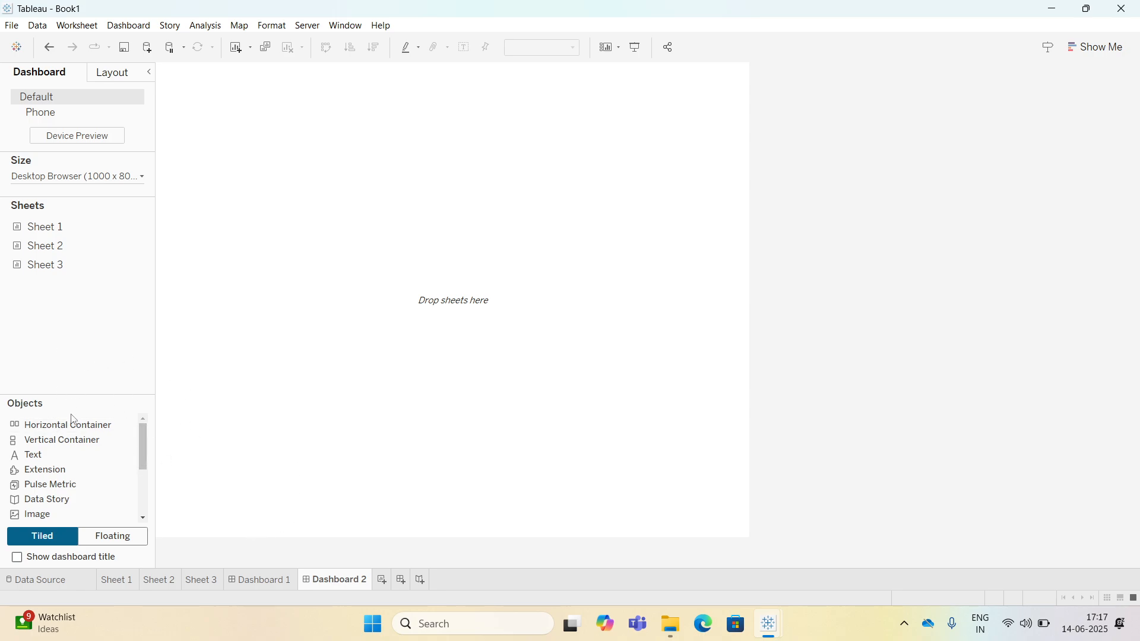
click(69, 430)
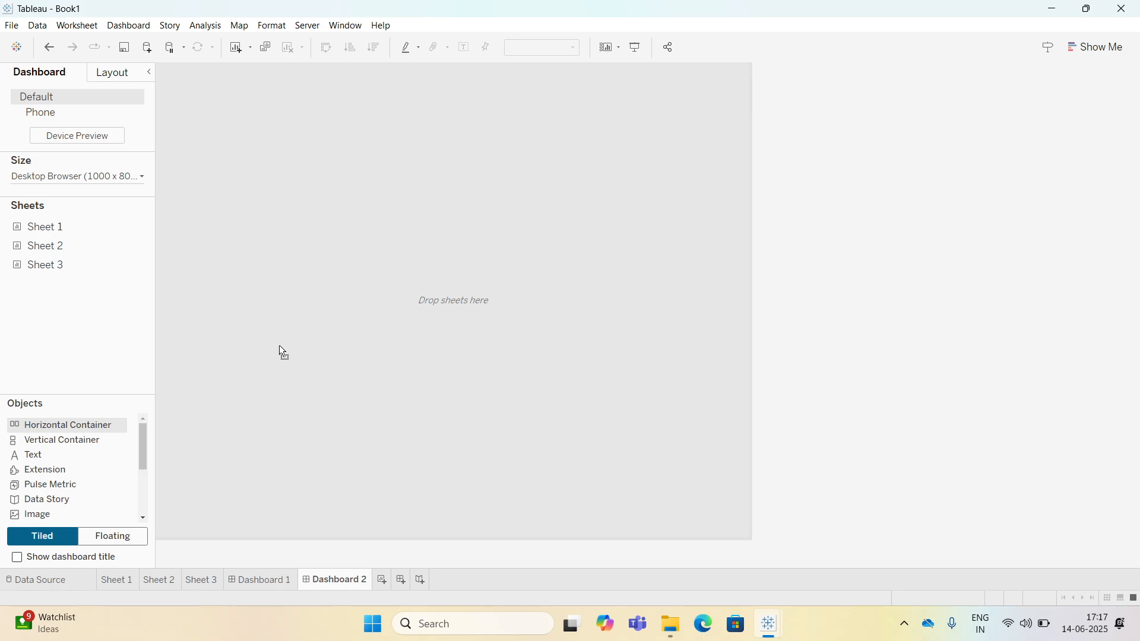
drag(283, 352, 347, 293)
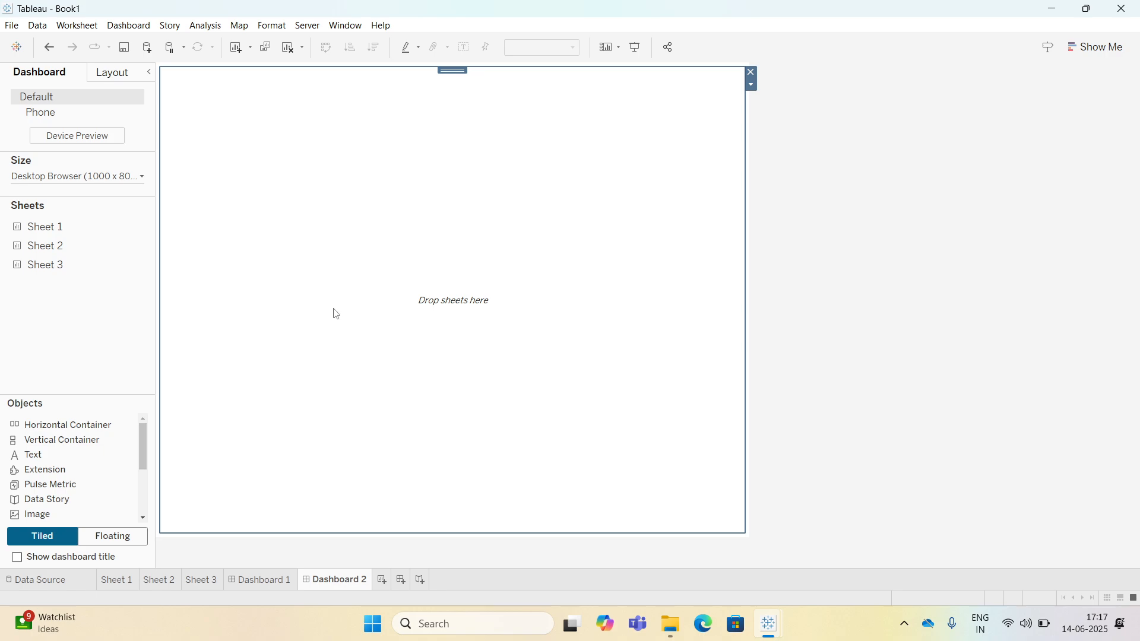
Add Sheet 1, Sheet 2 and Sheet 3 into the container, stacked one above another.
mouse_move(125, 224)
drag(73, 232, 315, 299)
double_click(69, 250)
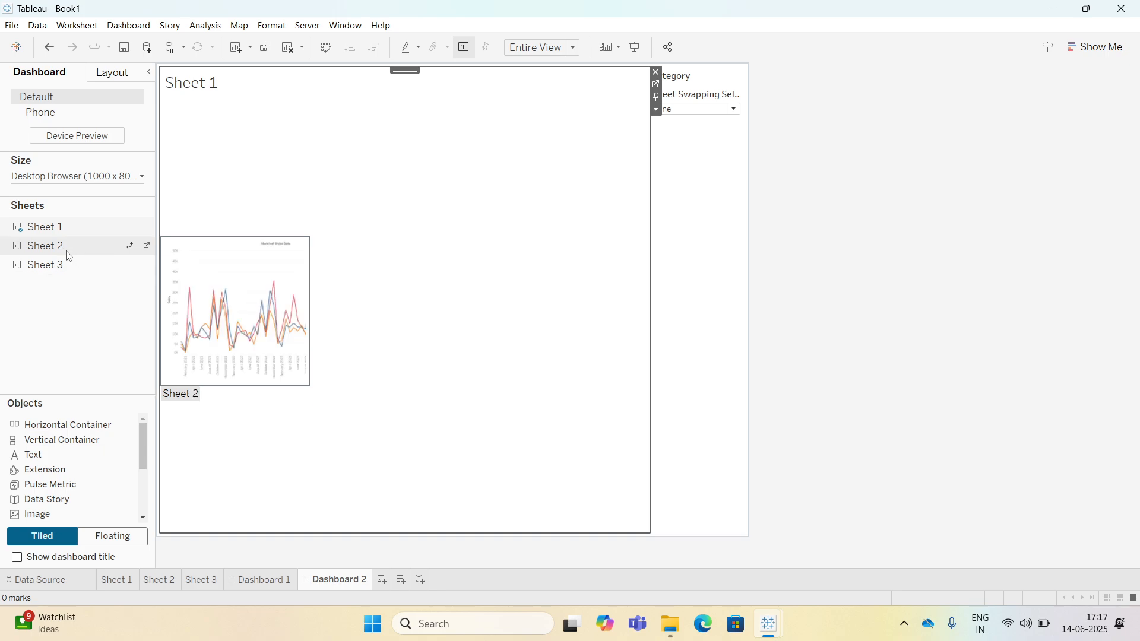
drag(68, 256, 321, 303)
drag(340, 246, 405, 290)
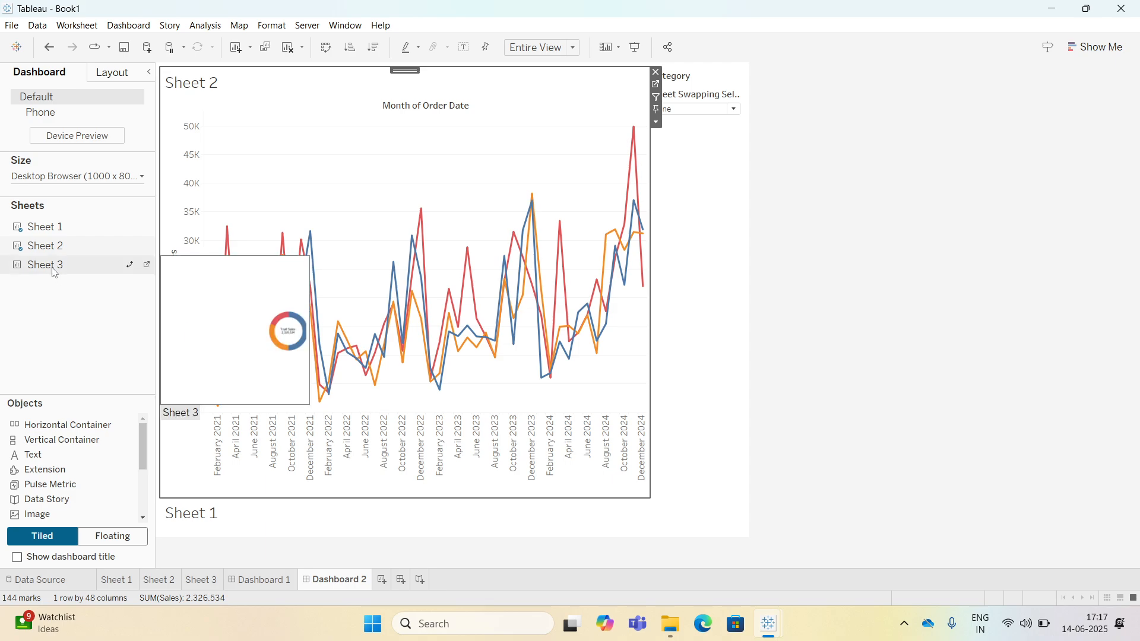
drag(54, 265, 367, 354)
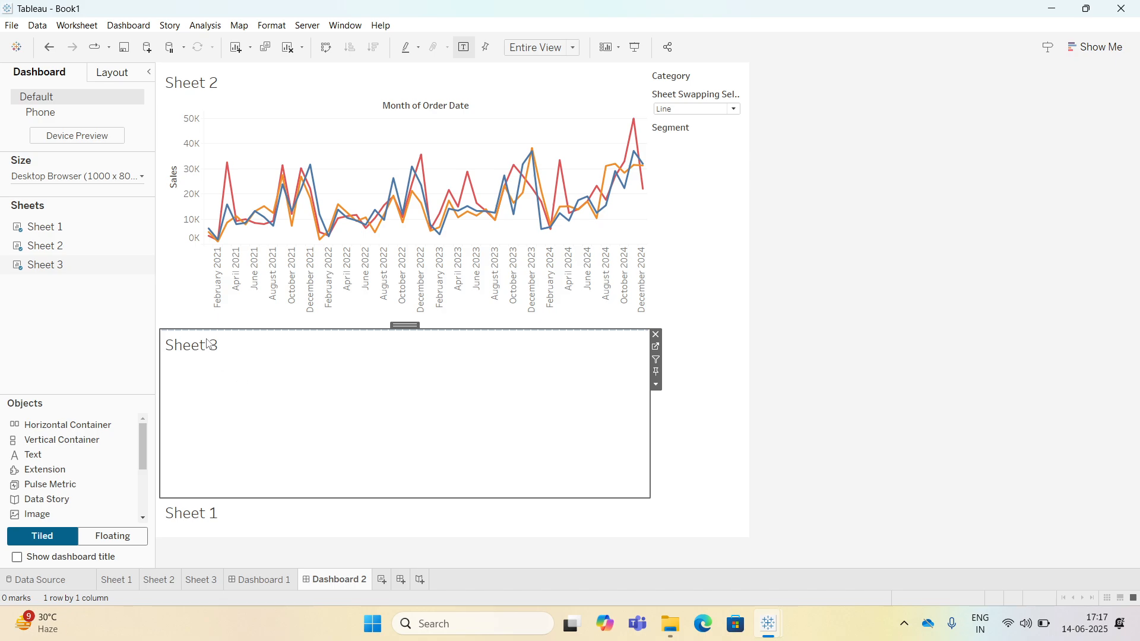
right_click(207, 343)
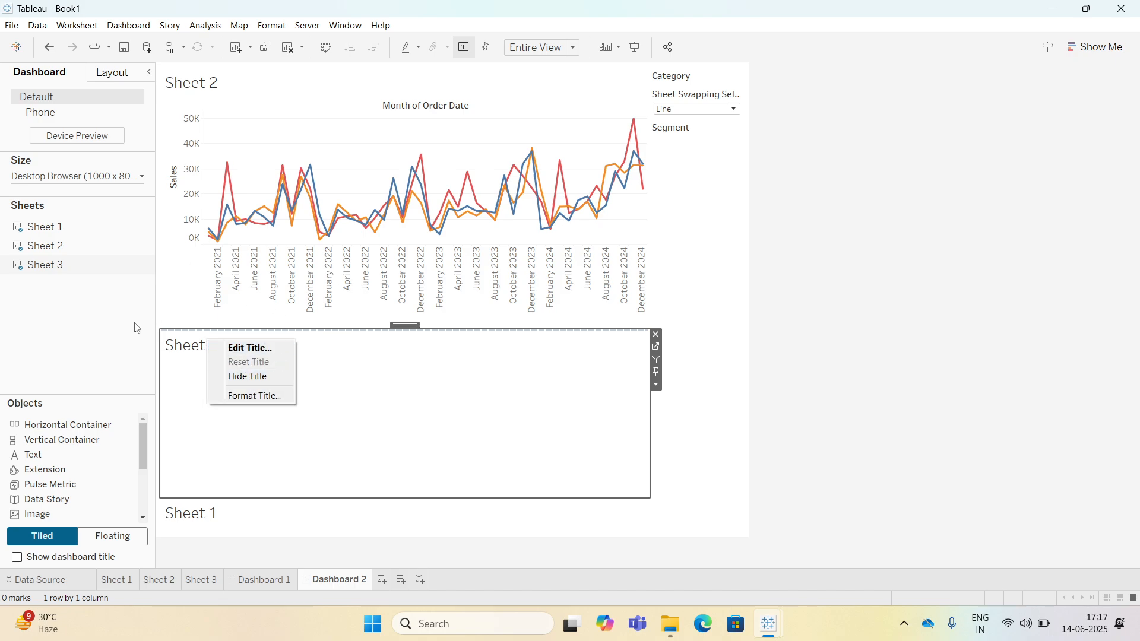
click(397, 431)
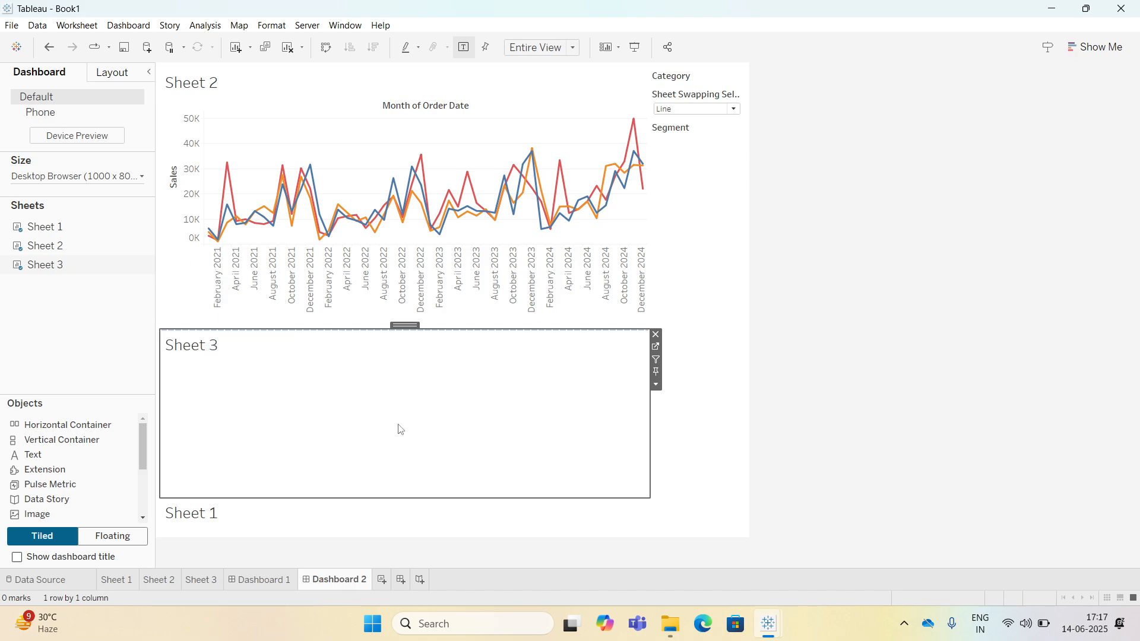
Check the sheet swap on the second dashboard by switching the parameter between Bar and Donut.
click(677, 110)
click(676, 121)
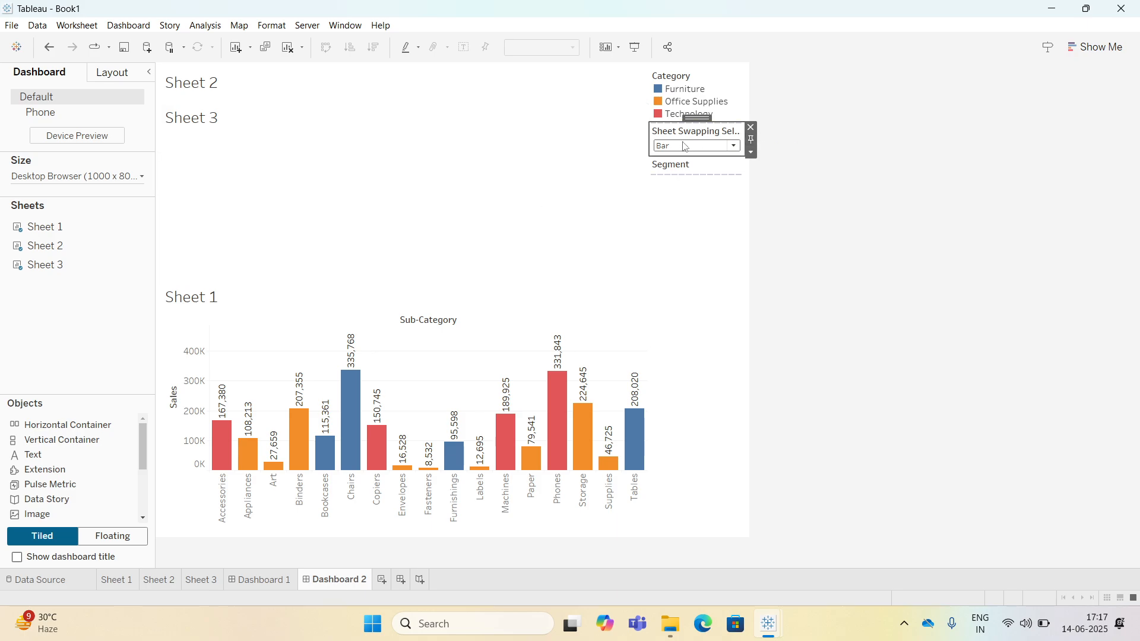
click(667, 146)
click(672, 180)
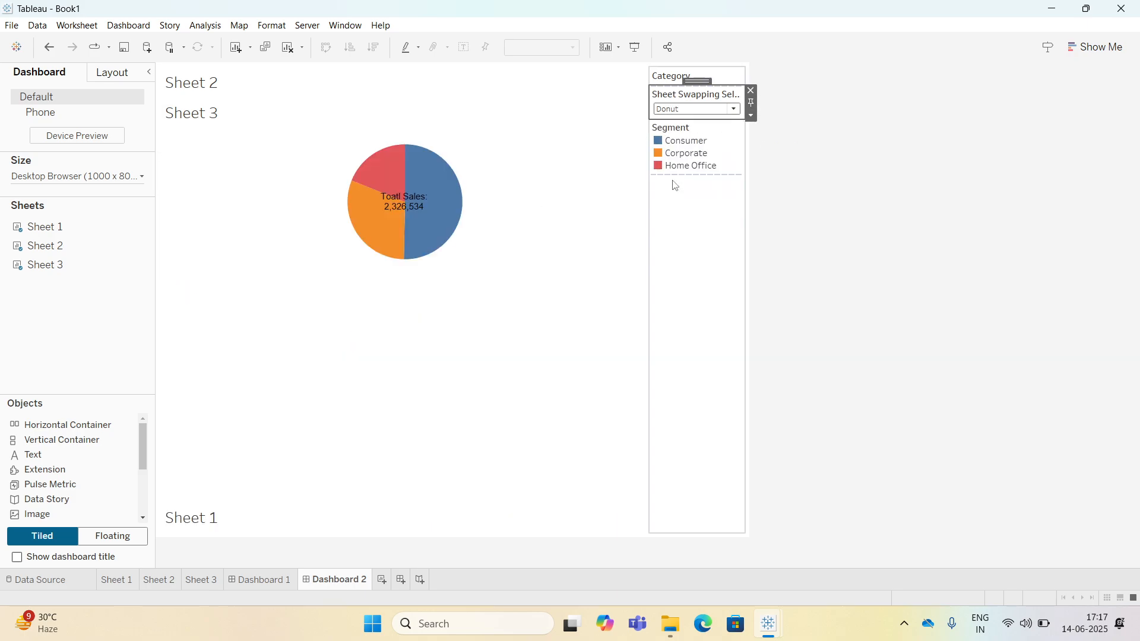
click(682, 112)
click(681, 122)
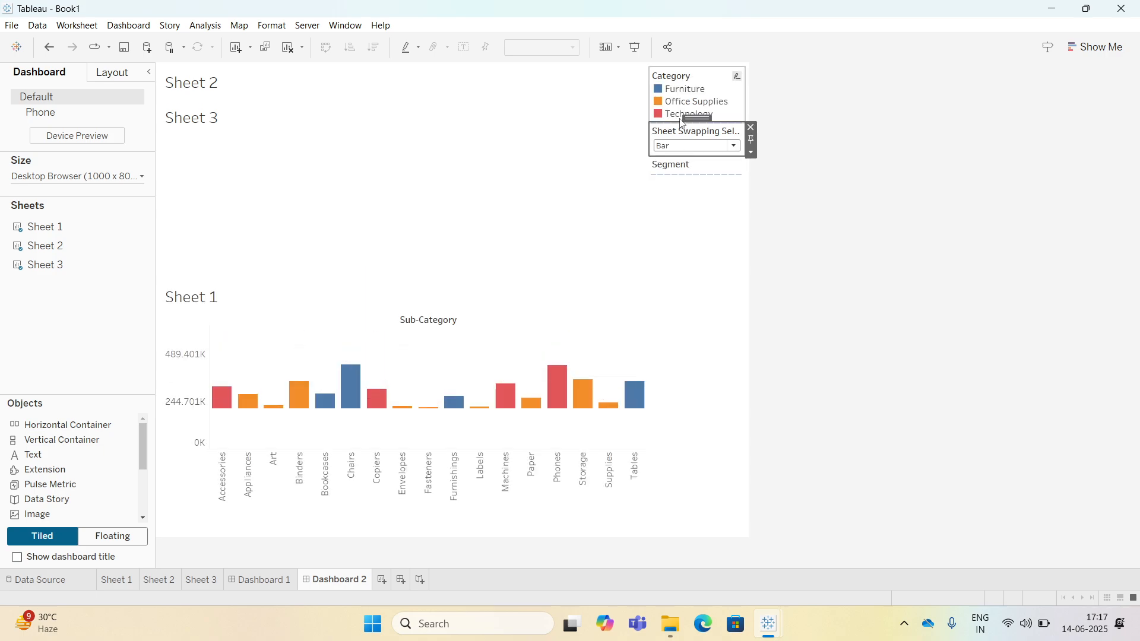
click(675, 147)
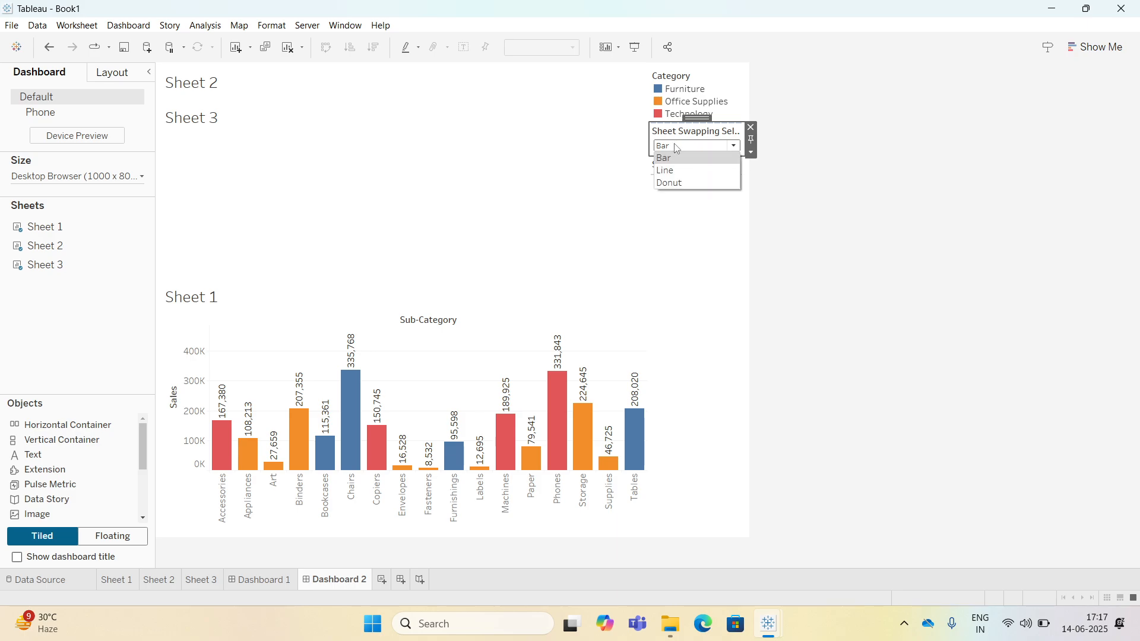
click(672, 183)
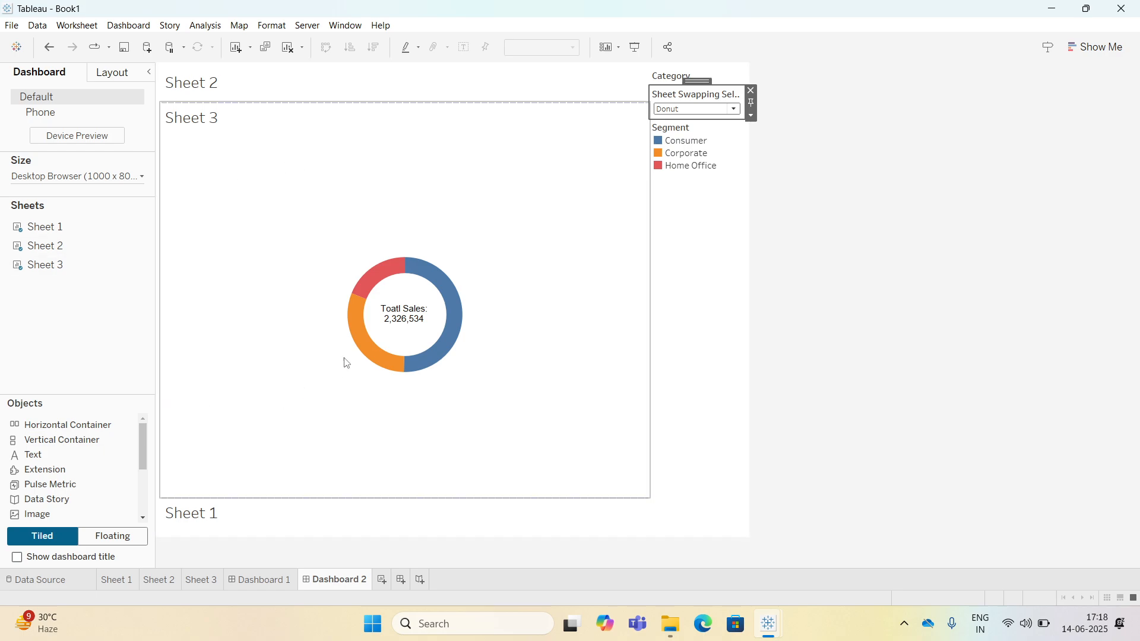
Open the Sheet 3 worksheet from its container on the dashboard.
click(276, 165)
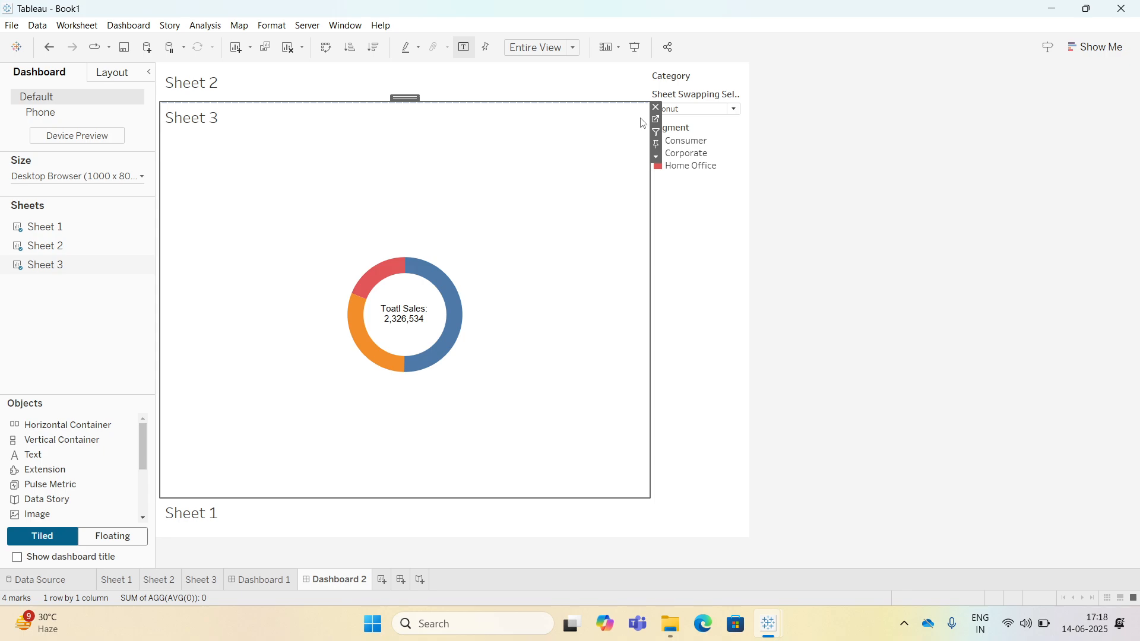
click(706, 208)
click(568, 132)
click(655, 122)
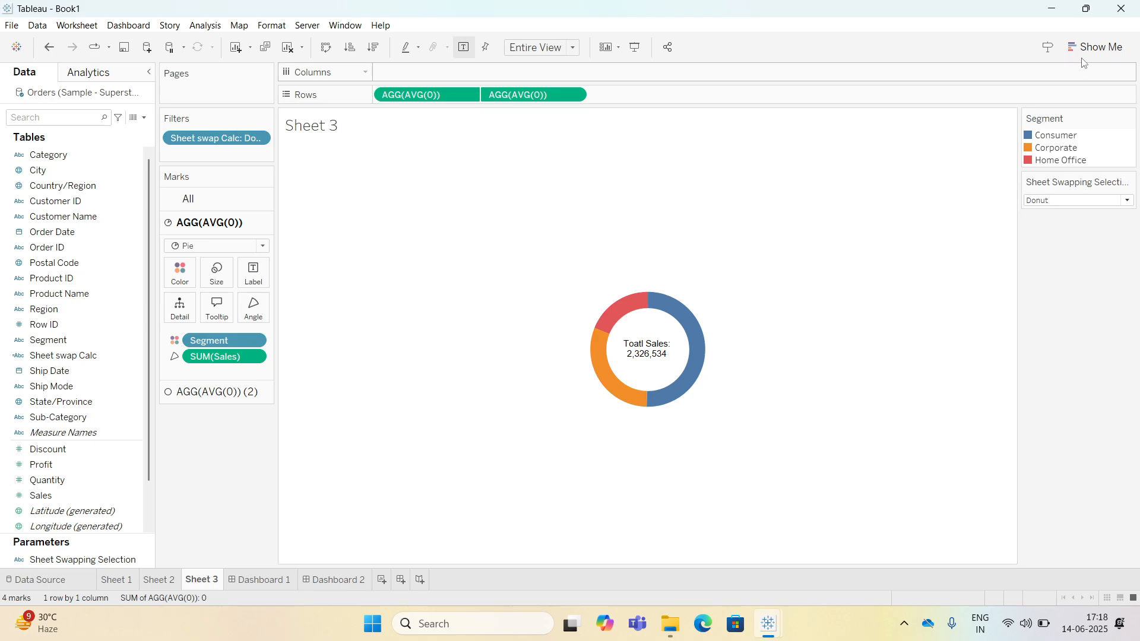
Add an ad hoc 'Dummy' field to Columns on Sheet 3 and hide its header.
click(1102, 47)
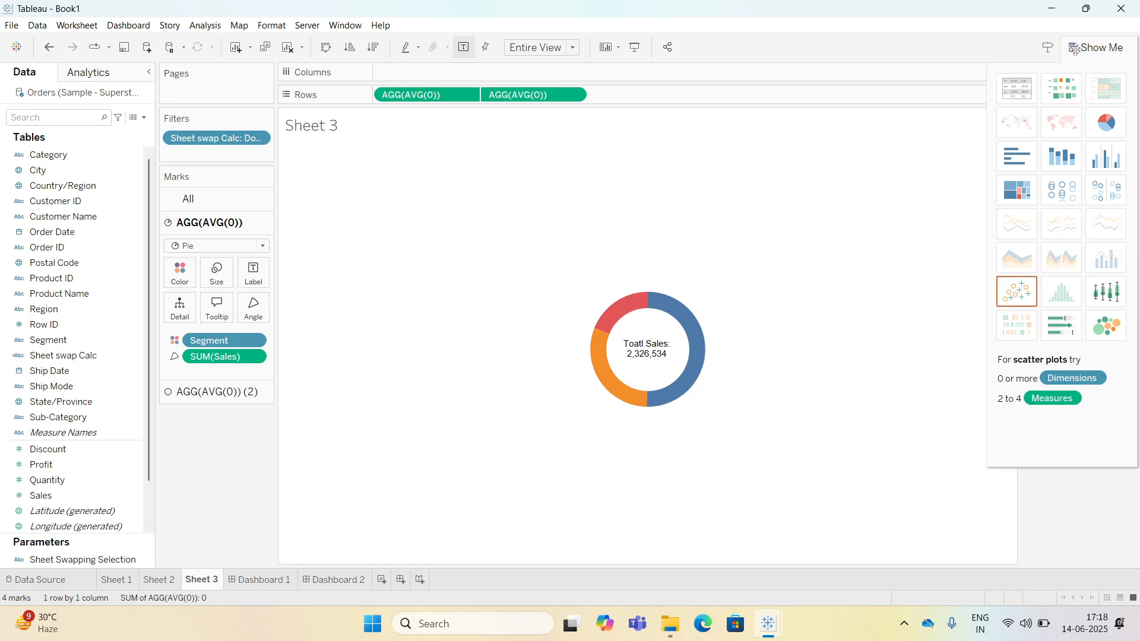
click(1096, 48)
double_click(418, 76)
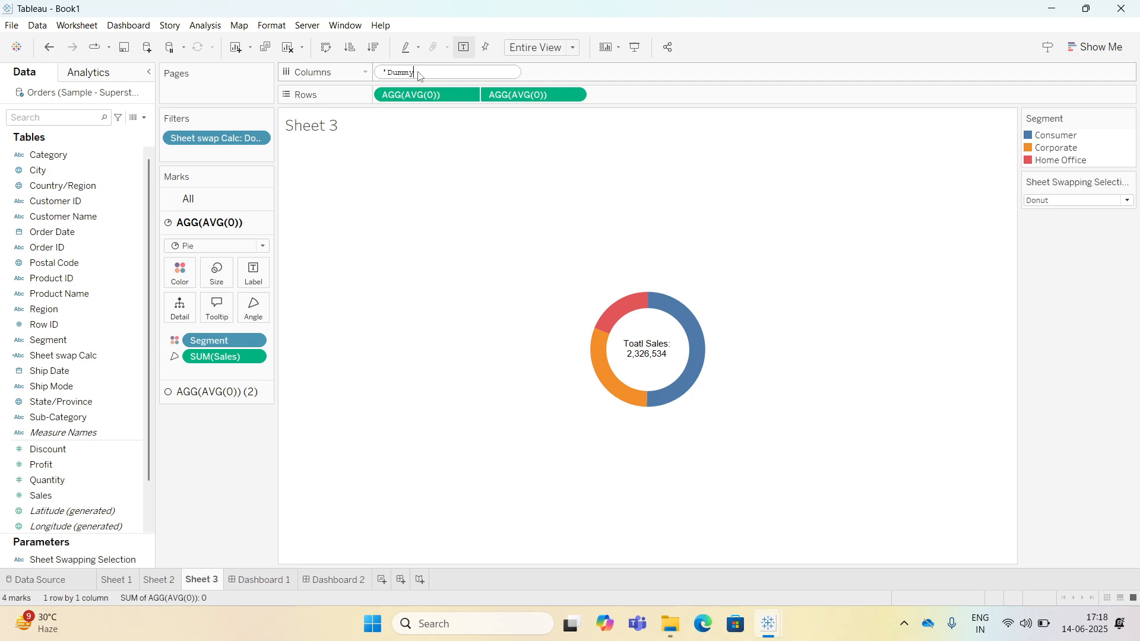
key(Return)
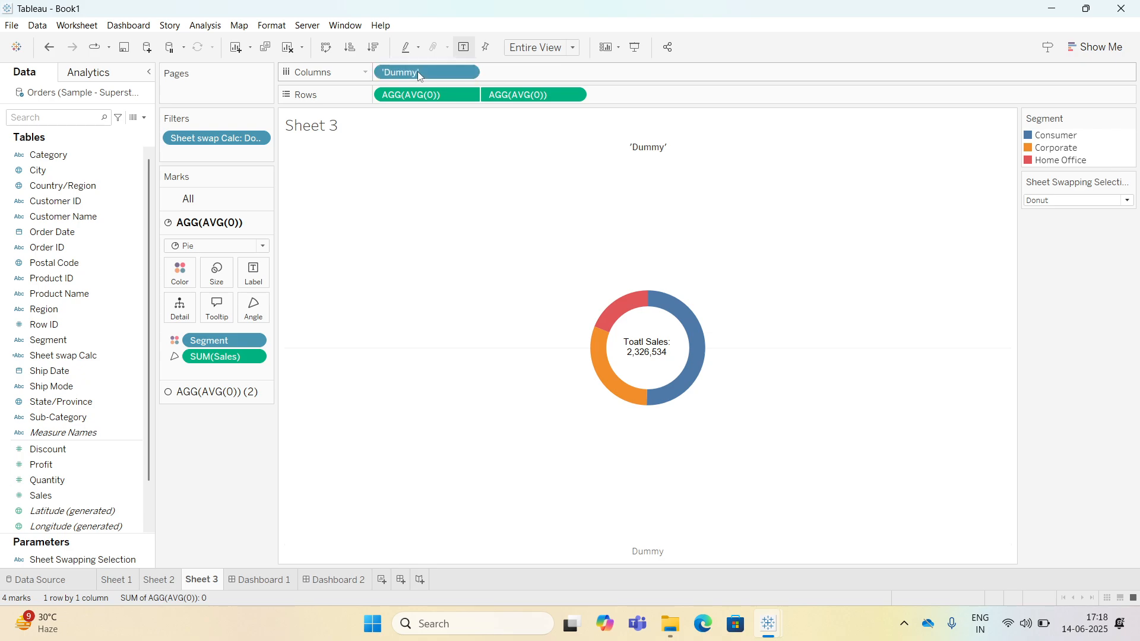
right_click(655, 150)
click(686, 204)
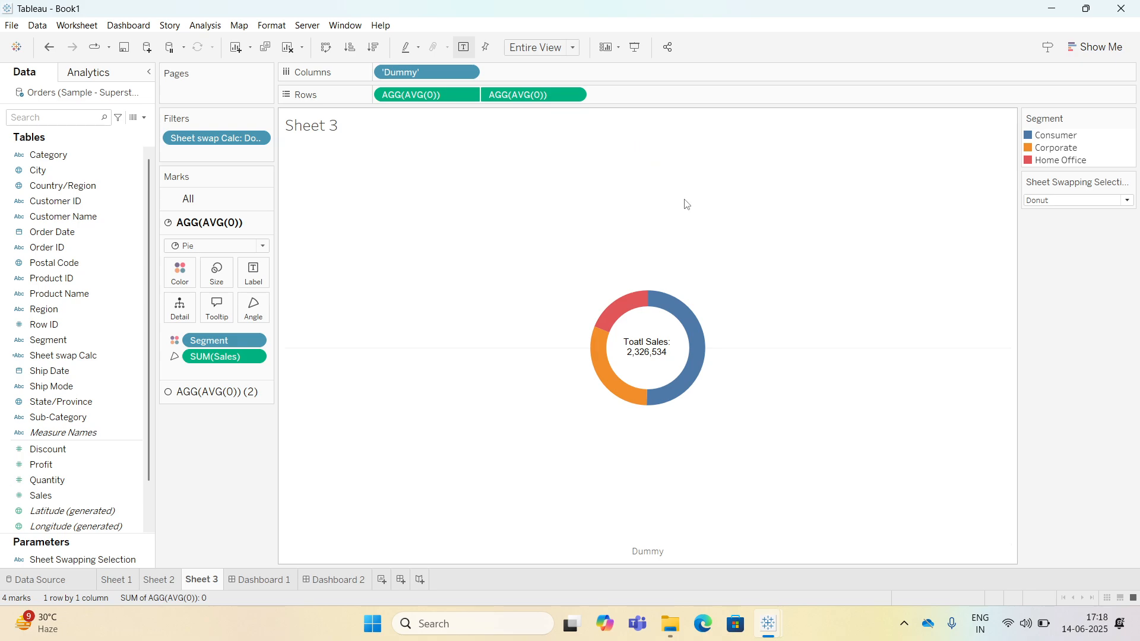
On the second dashboard, switch the parameter to Bar and then Line to check the swap.
click(339, 577)
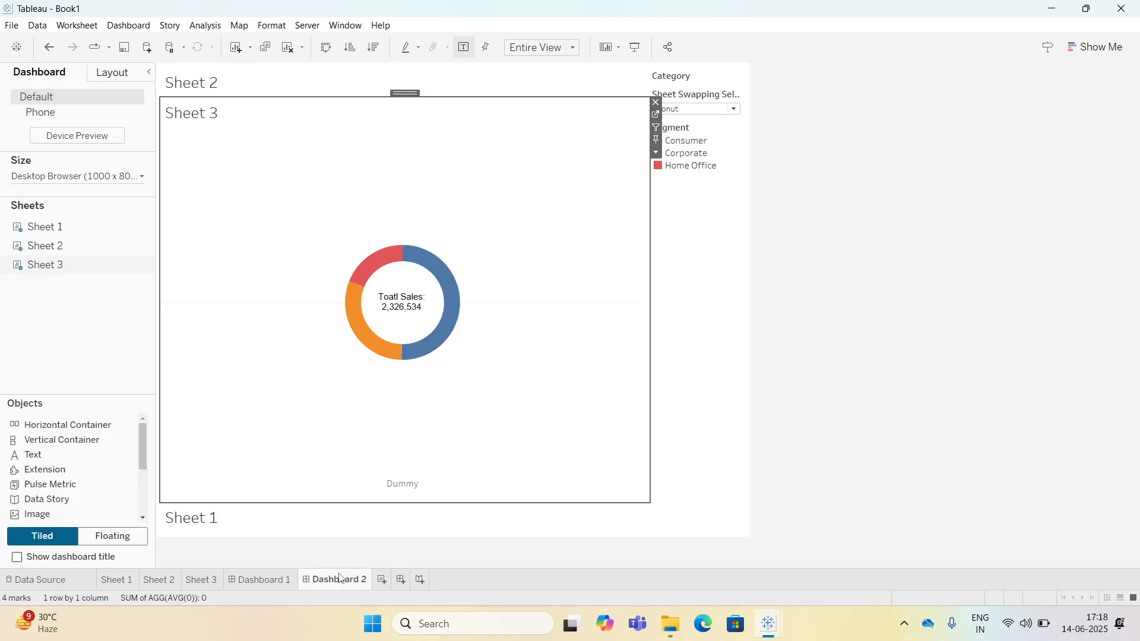
click(686, 108)
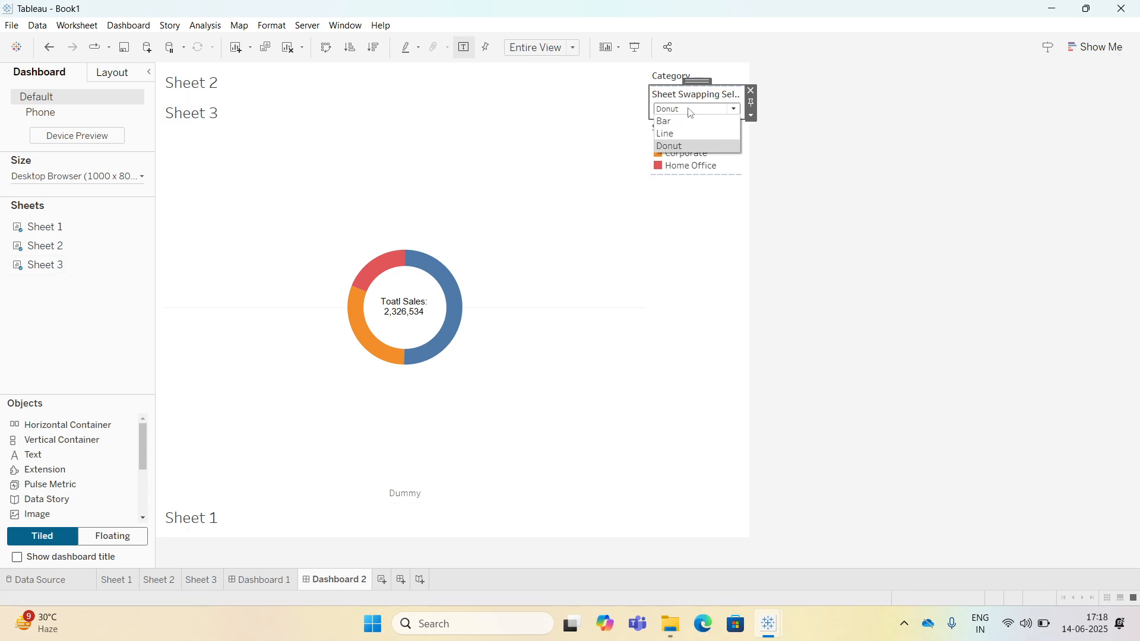
click(679, 121)
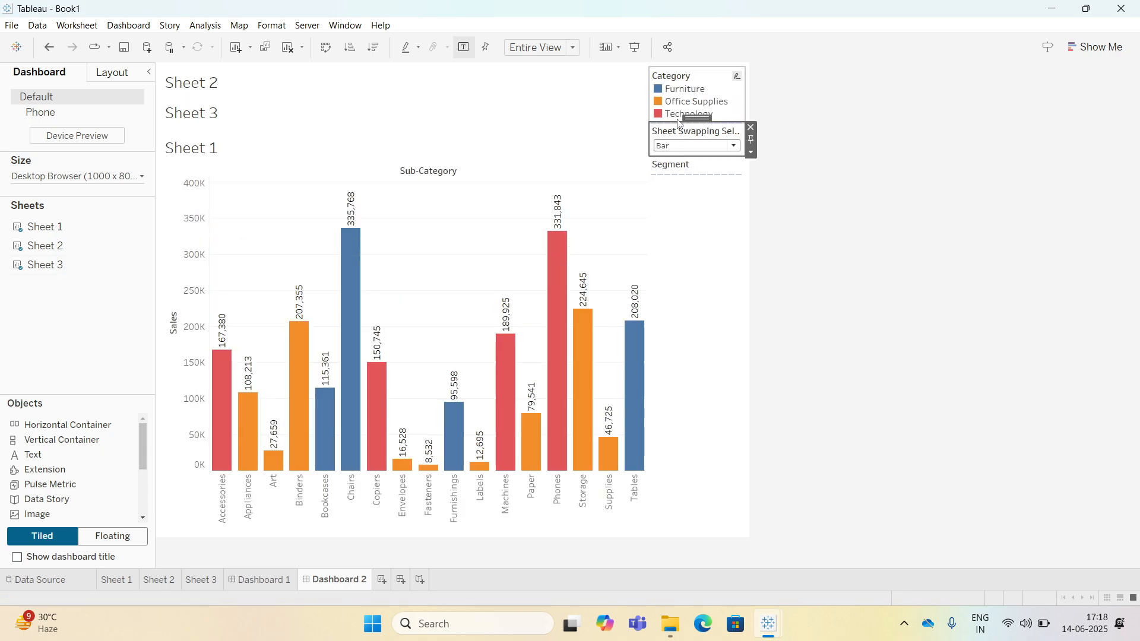
click(675, 146)
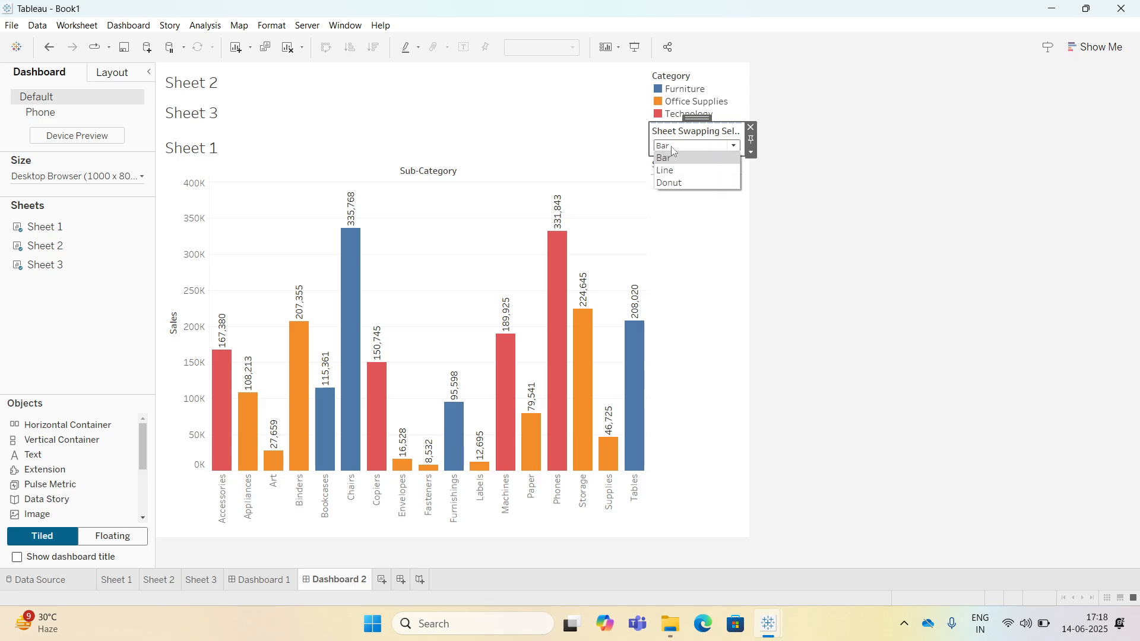
click(674, 168)
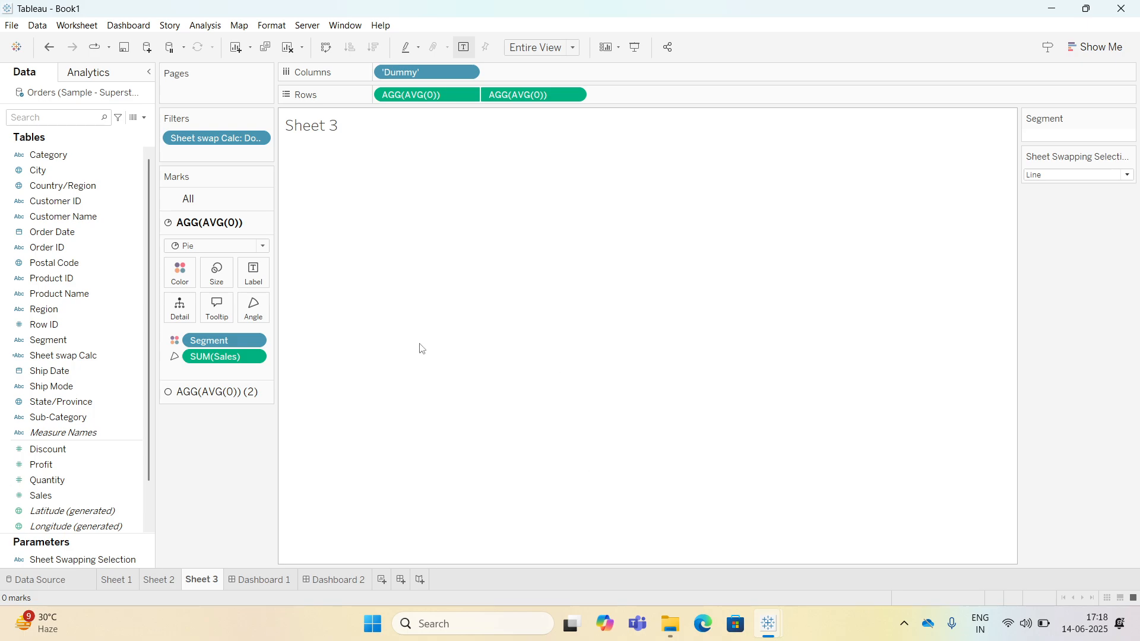
On Sheet 3, switch the sheet-swapping parameter to Donut to check the donut chart.
click(1033, 174)
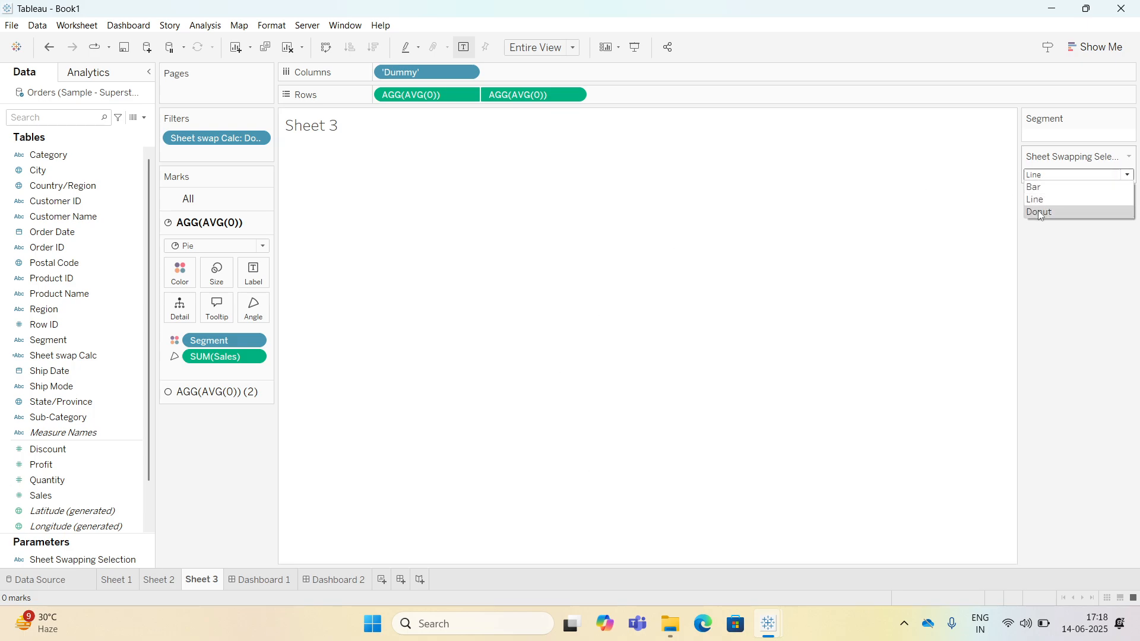
click(1040, 211)
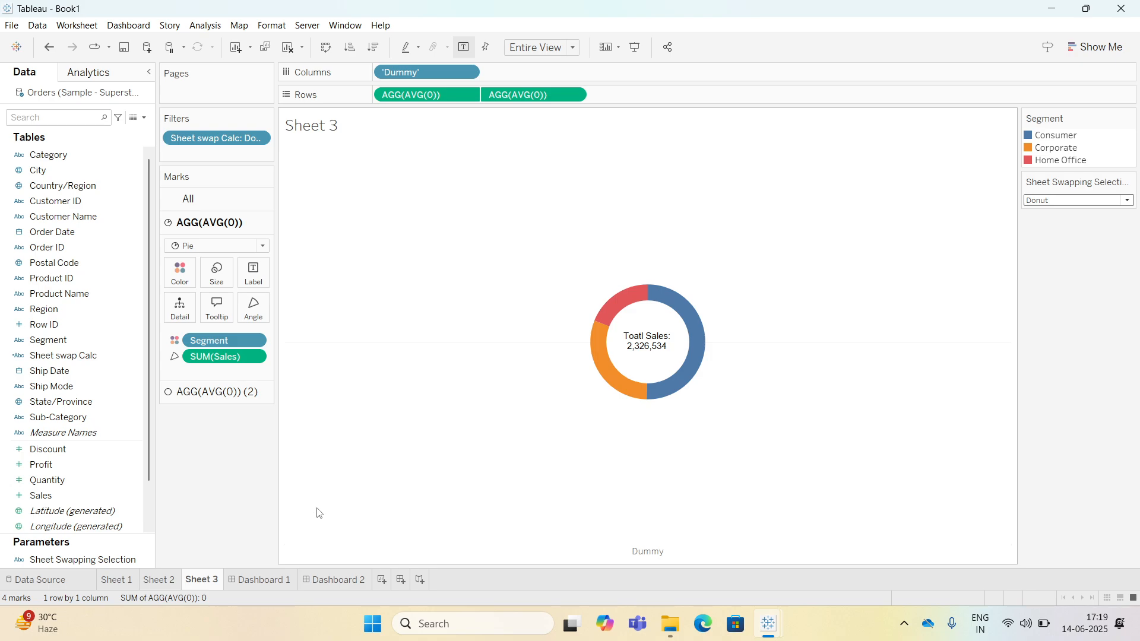
Create a new worksheet and build a treemap of Sales by Category with Show Me.
key(ctrl+m)
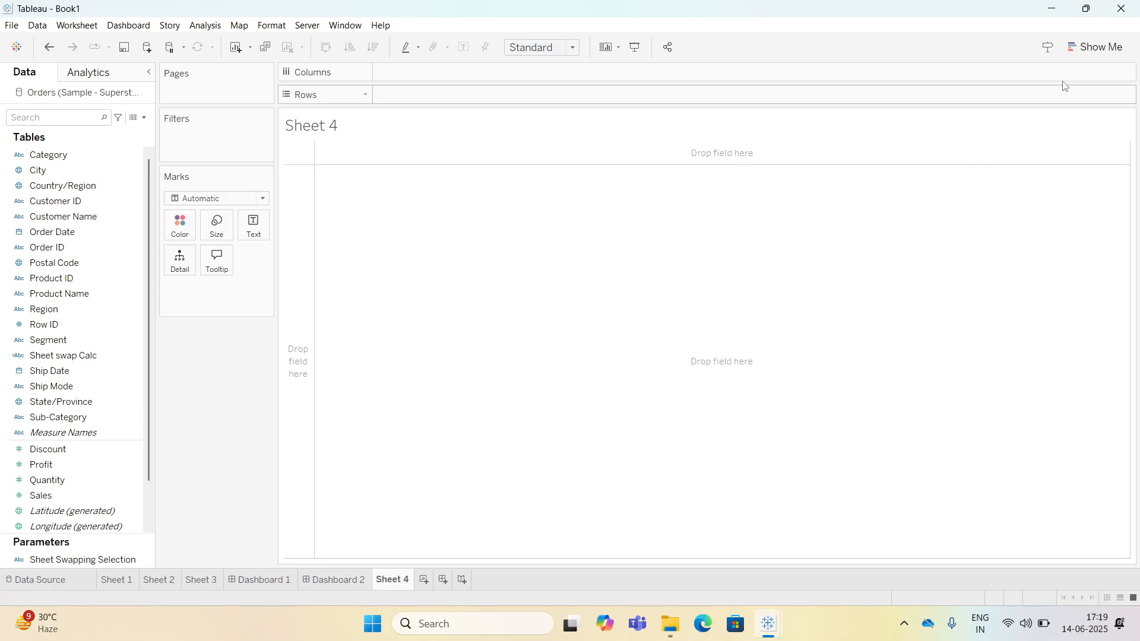
click(1098, 48)
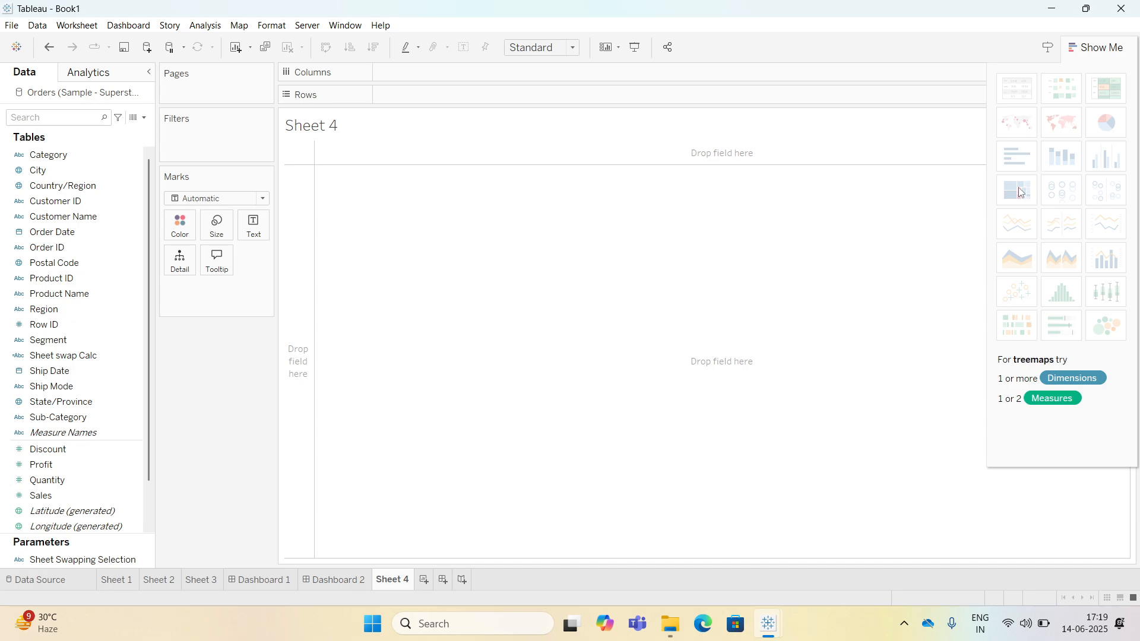
click(73, 155)
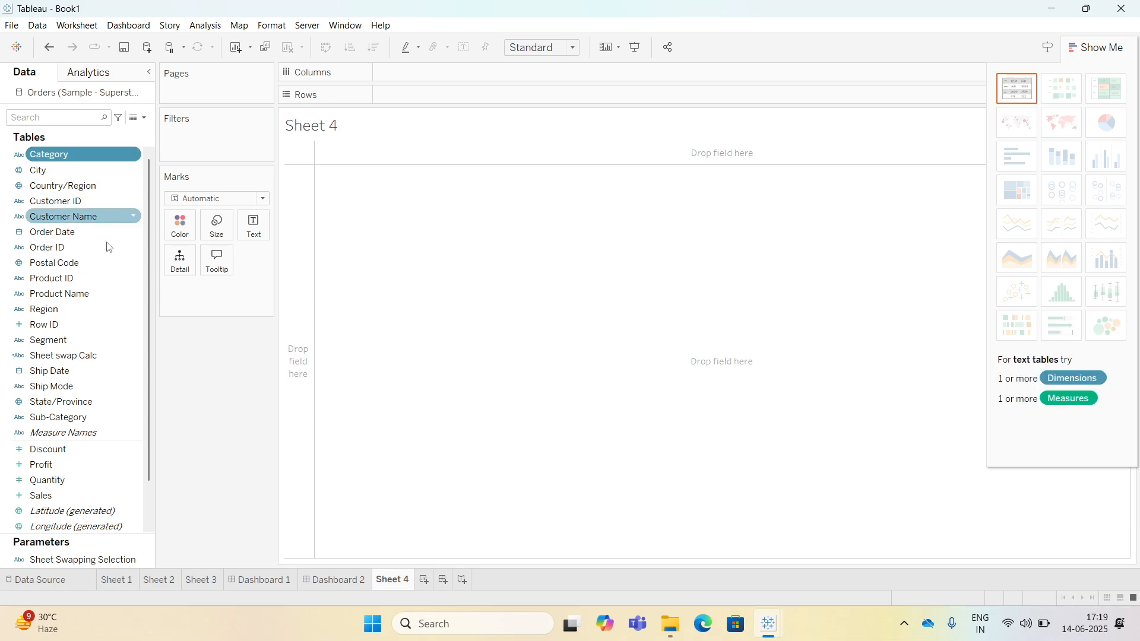
ctrl+click(84, 495)
click(1017, 190)
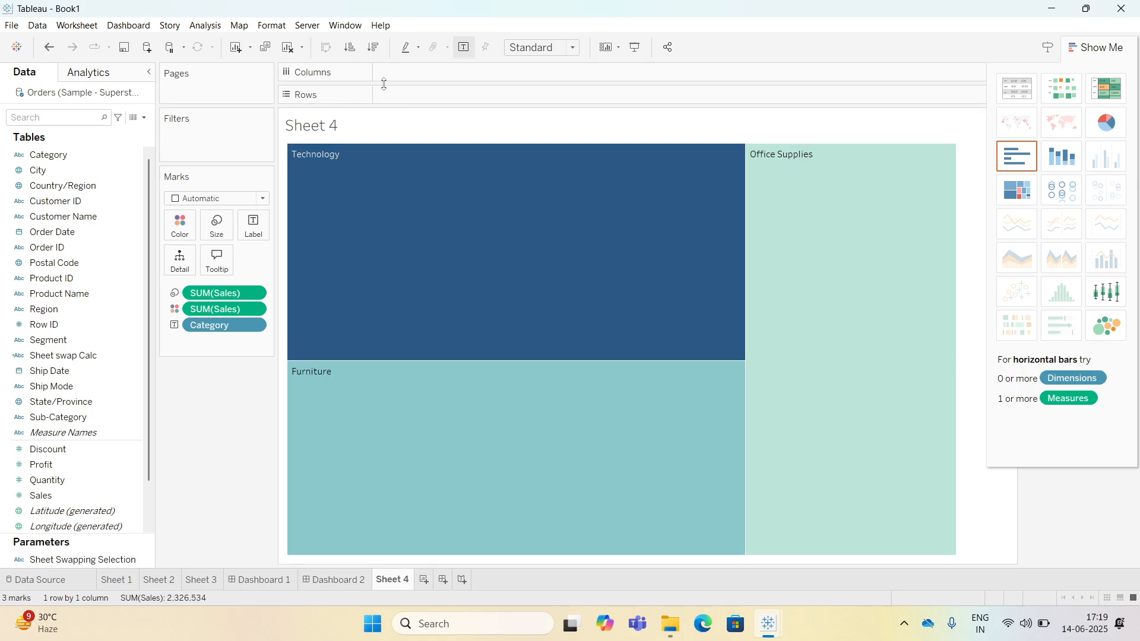
double_click(404, 73)
Open the second dashboard and switch the parameter to Bar and then Line to check the swap.
click(324, 580)
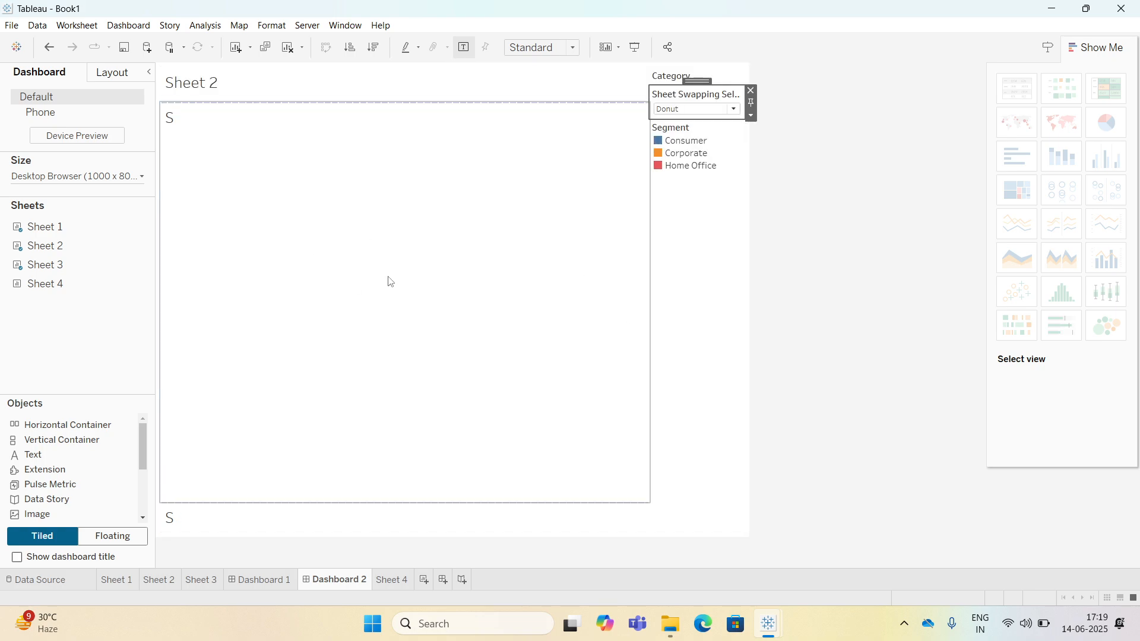
click(705, 114)
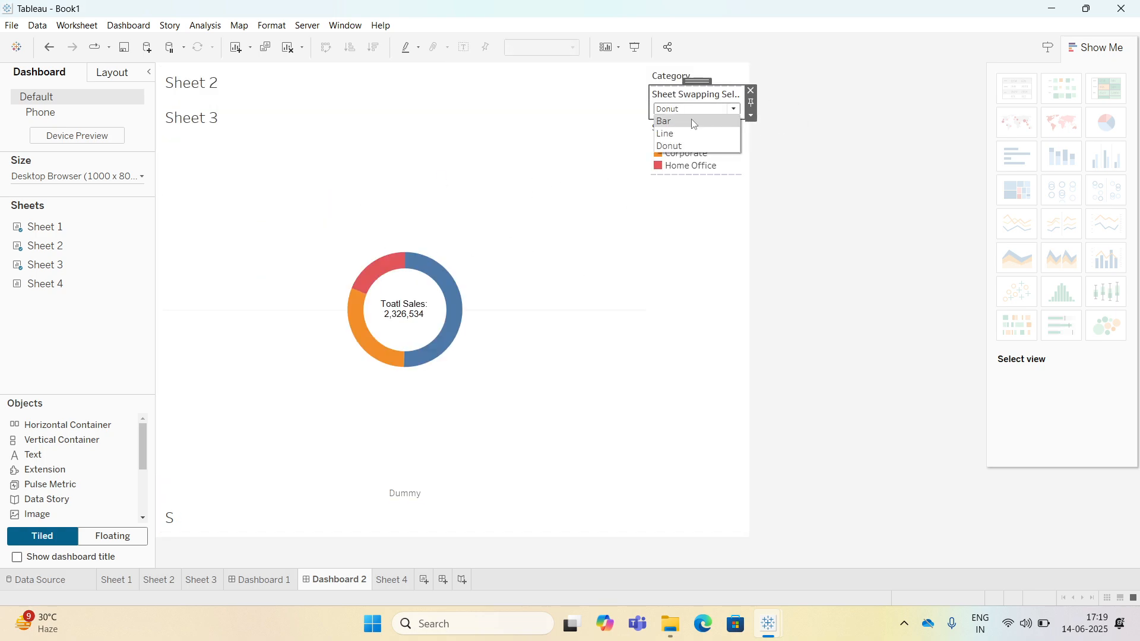
click(693, 124)
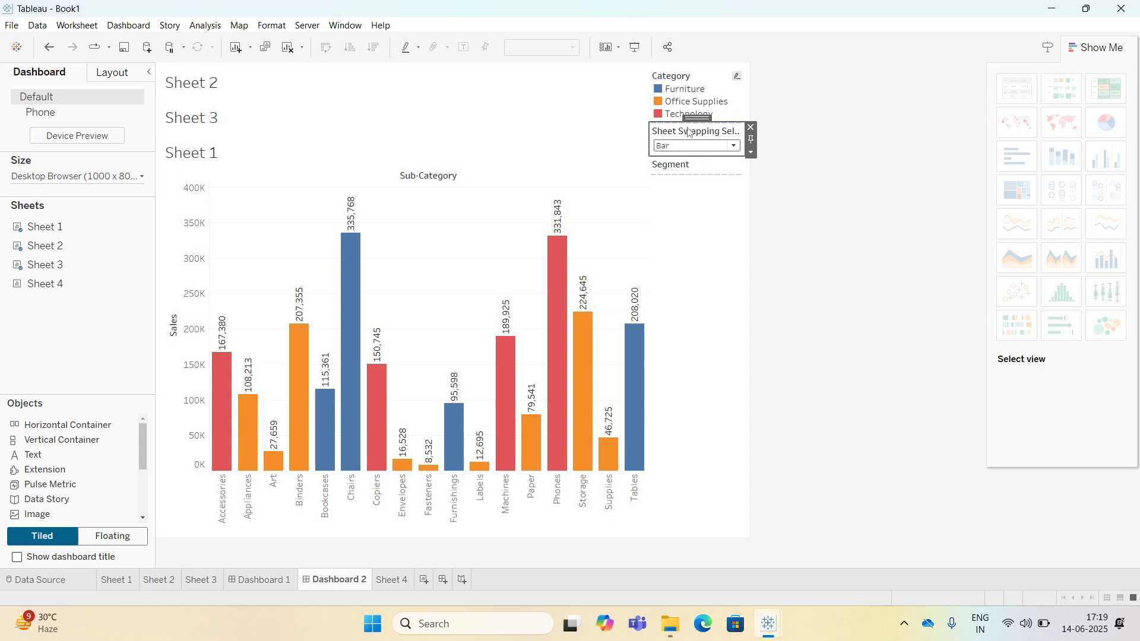
click(681, 147)
click(686, 170)
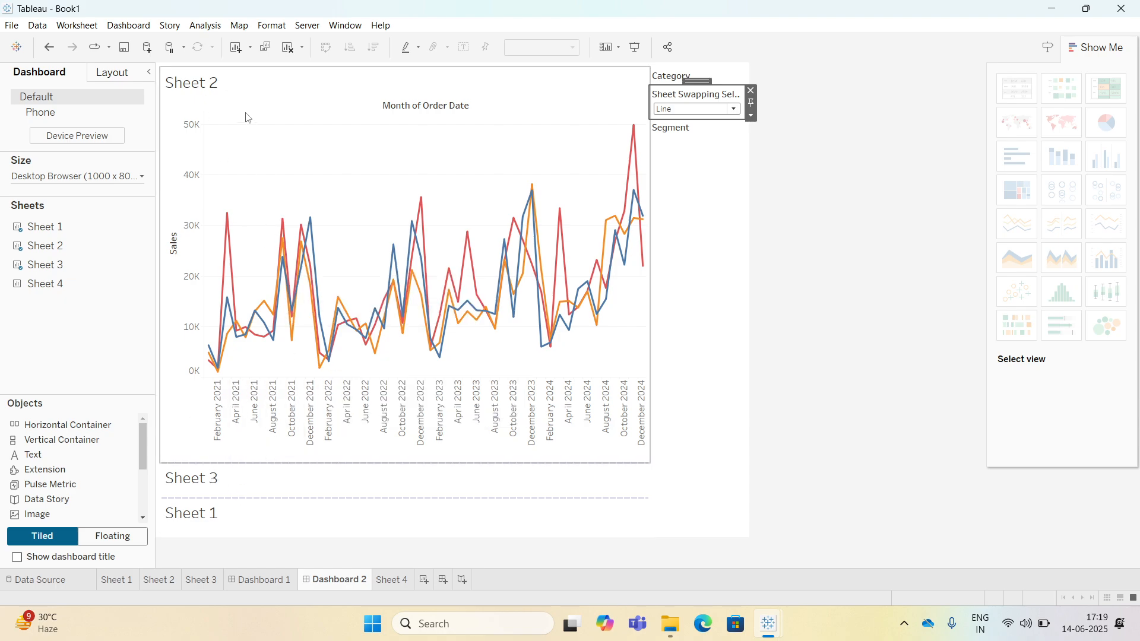
Hide the titles of Sheet 2, Sheet 3 and Sheet 1 on the second dashboard.
right_click(209, 89)
click(229, 124)
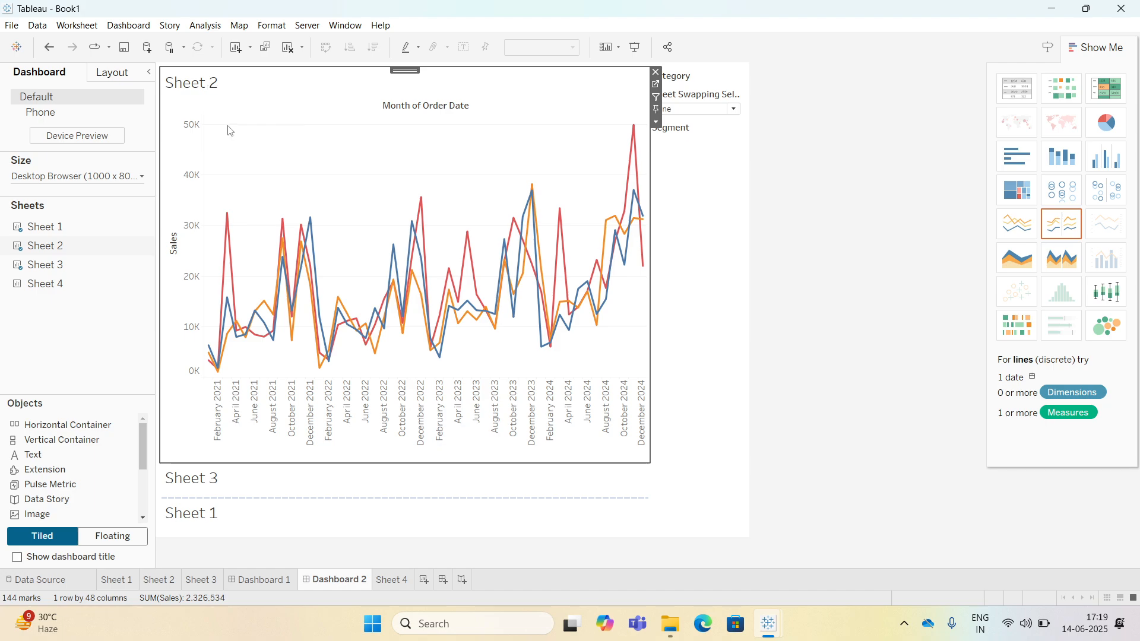
click(202, 480)
right_click(202, 480)
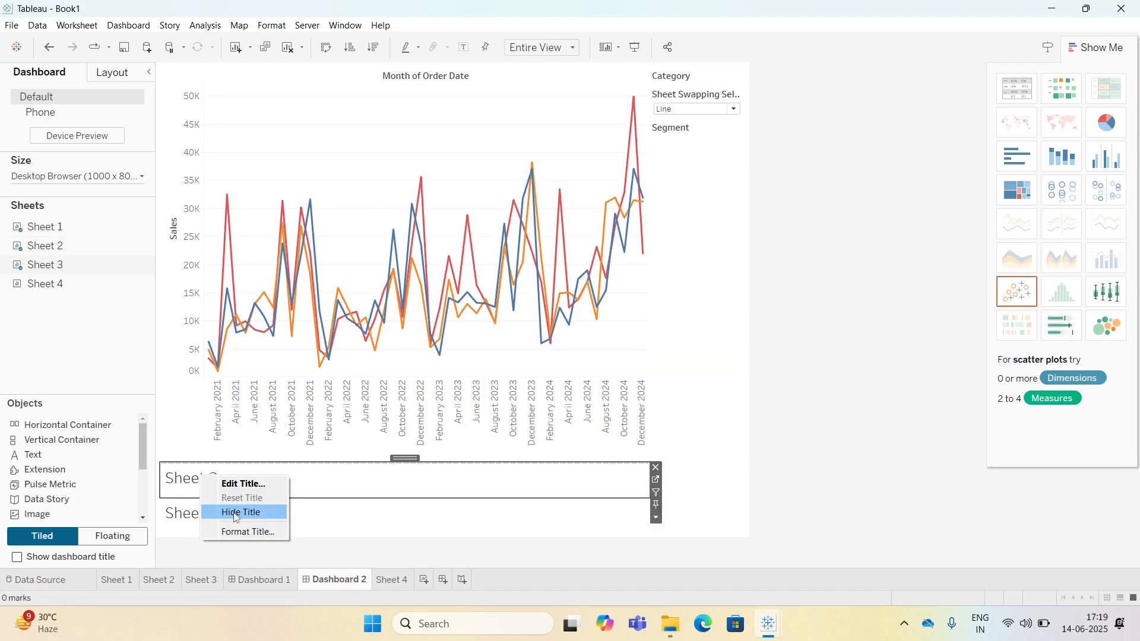
click(241, 512)
click(193, 513)
right_click(193, 512)
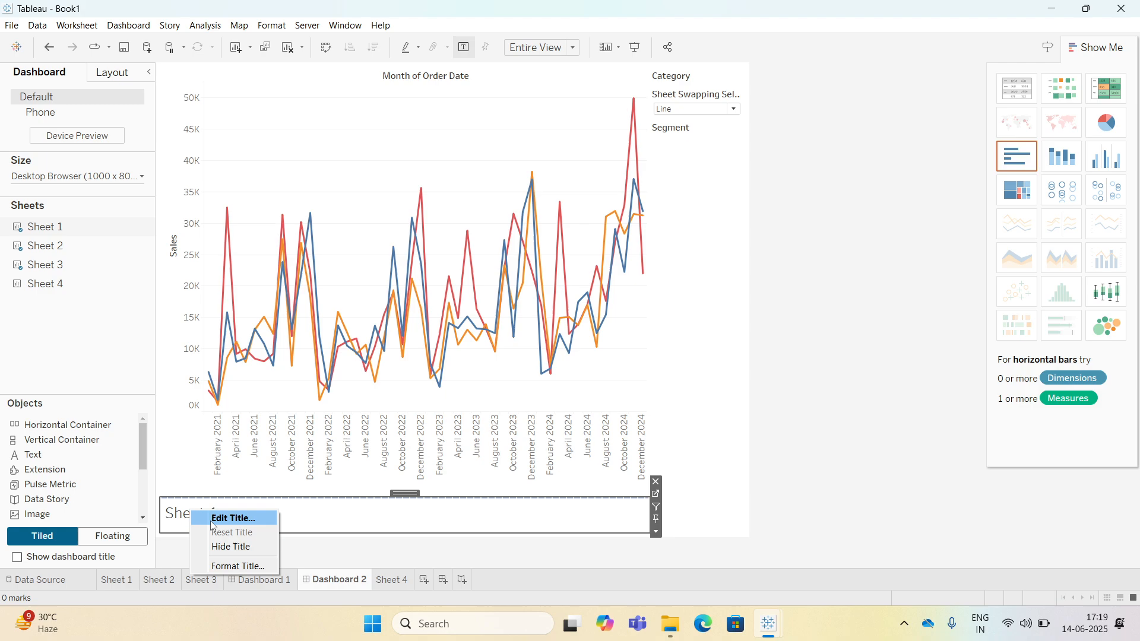
click(230, 546)
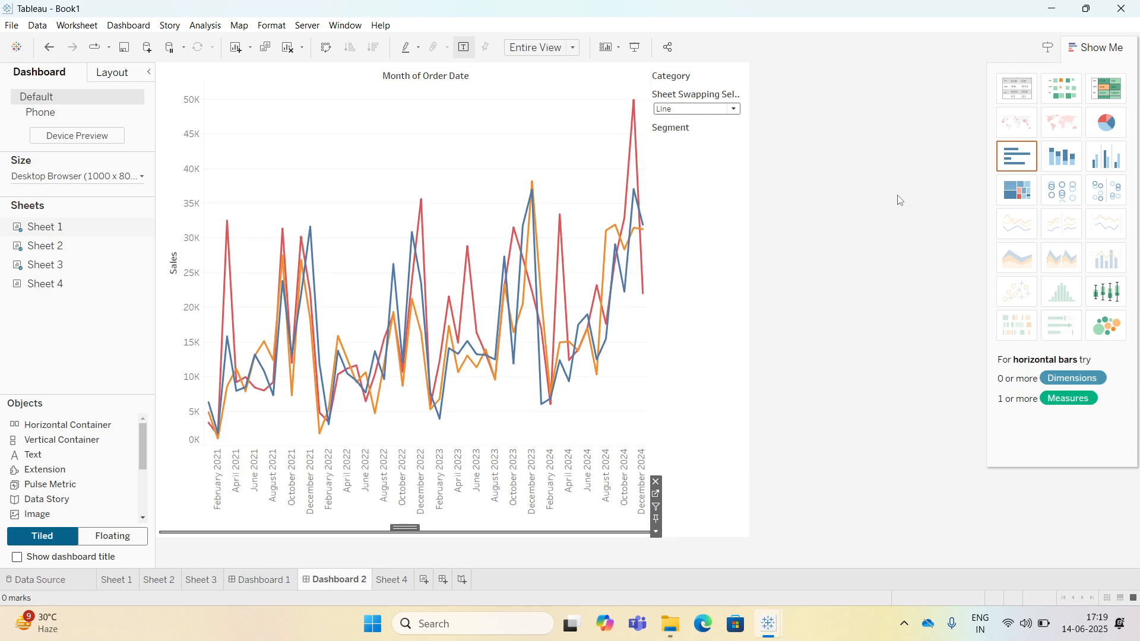
click(760, 137)
Switch the parameter through Bar, Line and Donut to check the sheet swap.
click(699, 109)
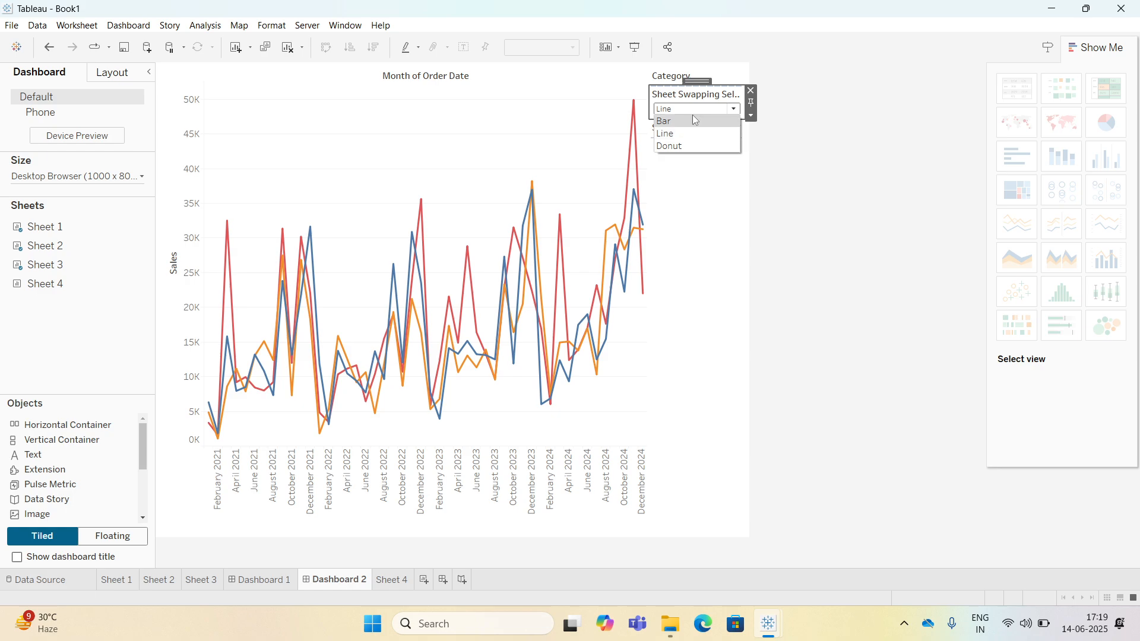
click(676, 121)
click(678, 150)
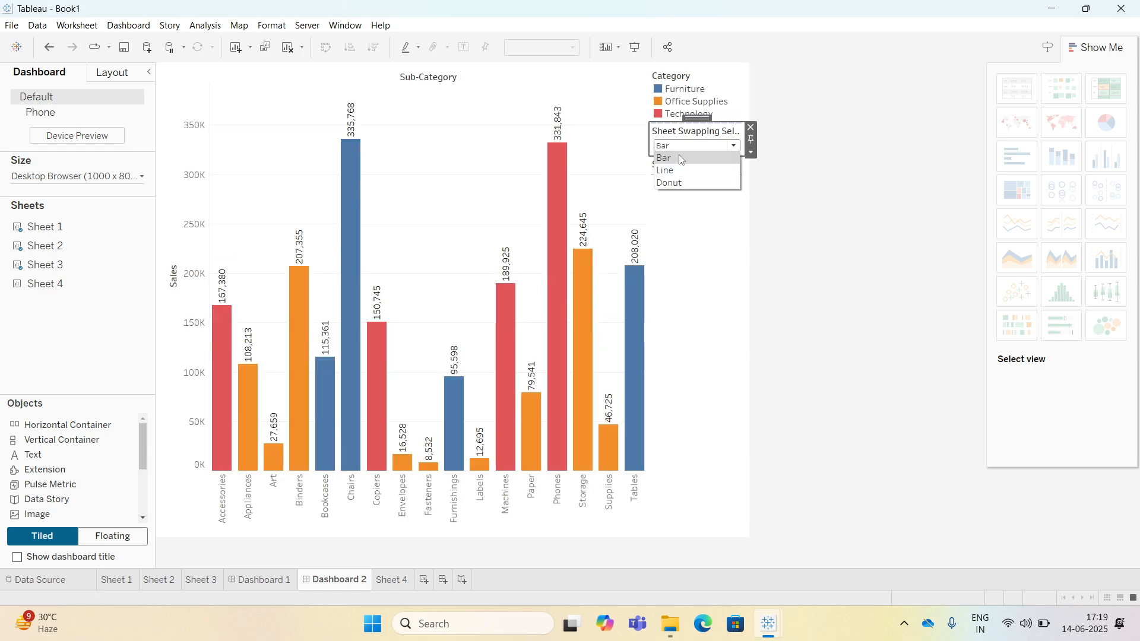
click(677, 169)
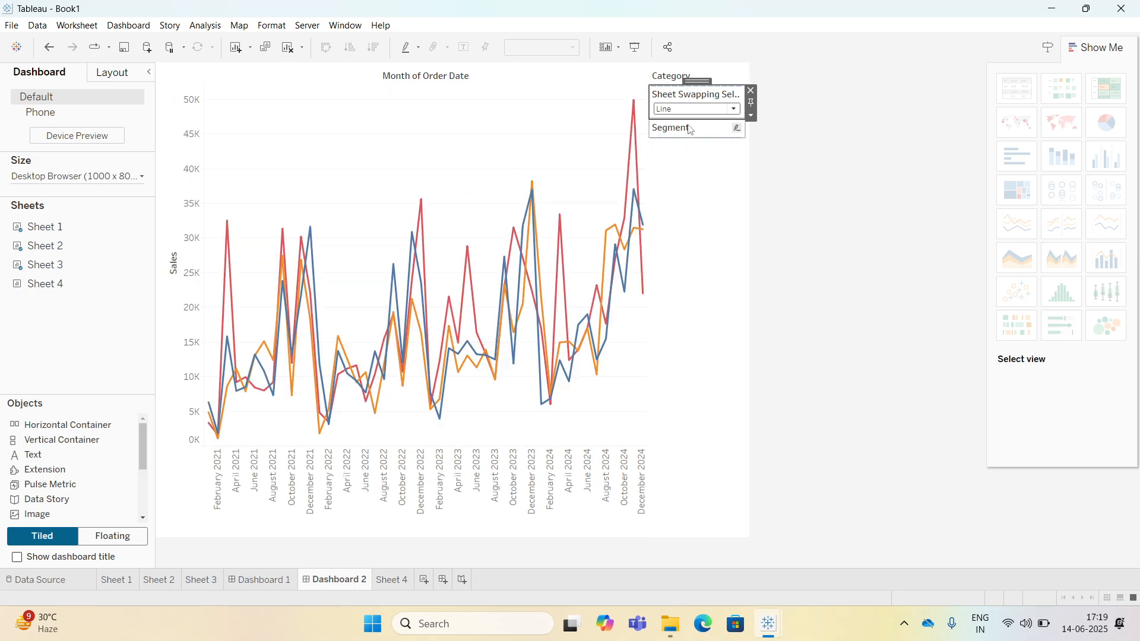
click(680, 113)
click(681, 147)
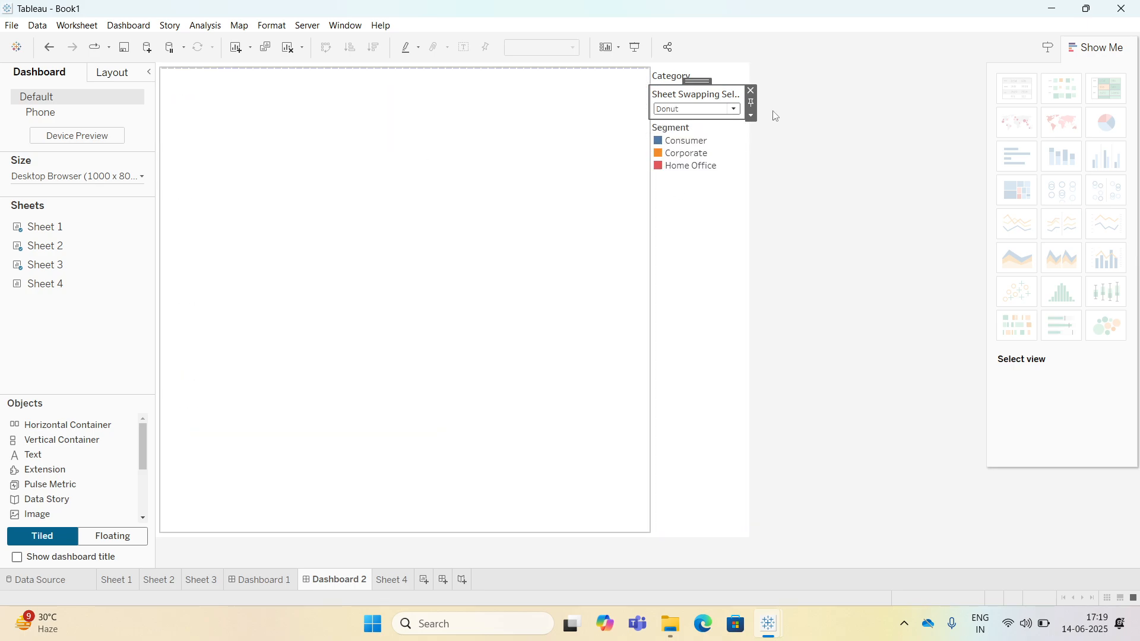
Hide the title of the Category legend on the dashboard.
click(710, 76)
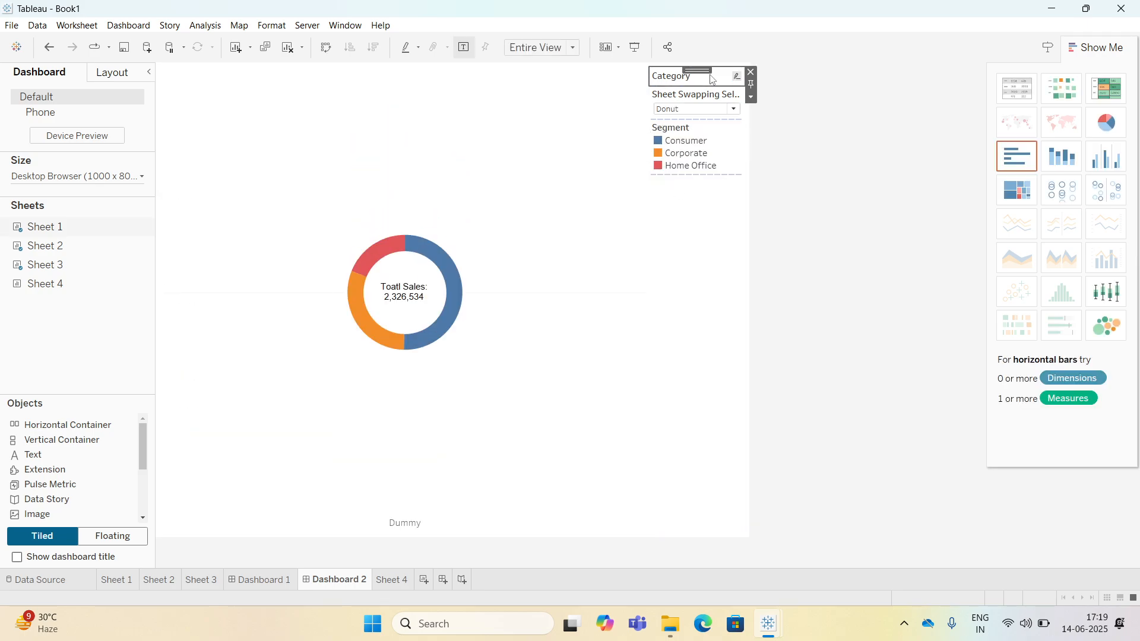
click(750, 98)
click(771, 144)
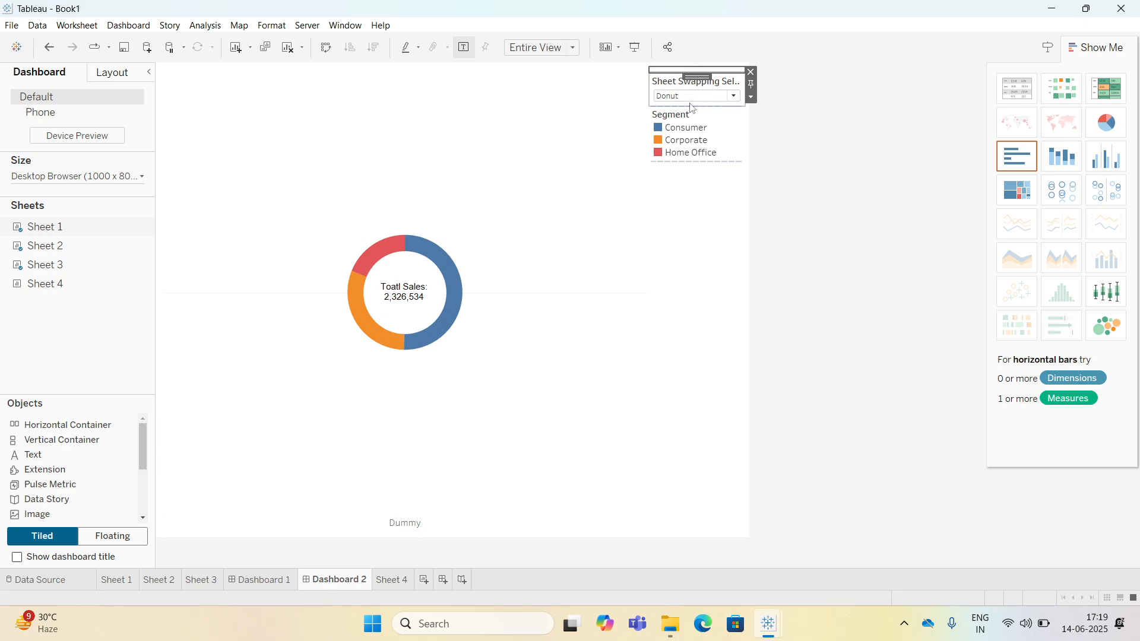
Show the bar chart and move the Category legend below the parameter control.
click(692, 96)
click(677, 107)
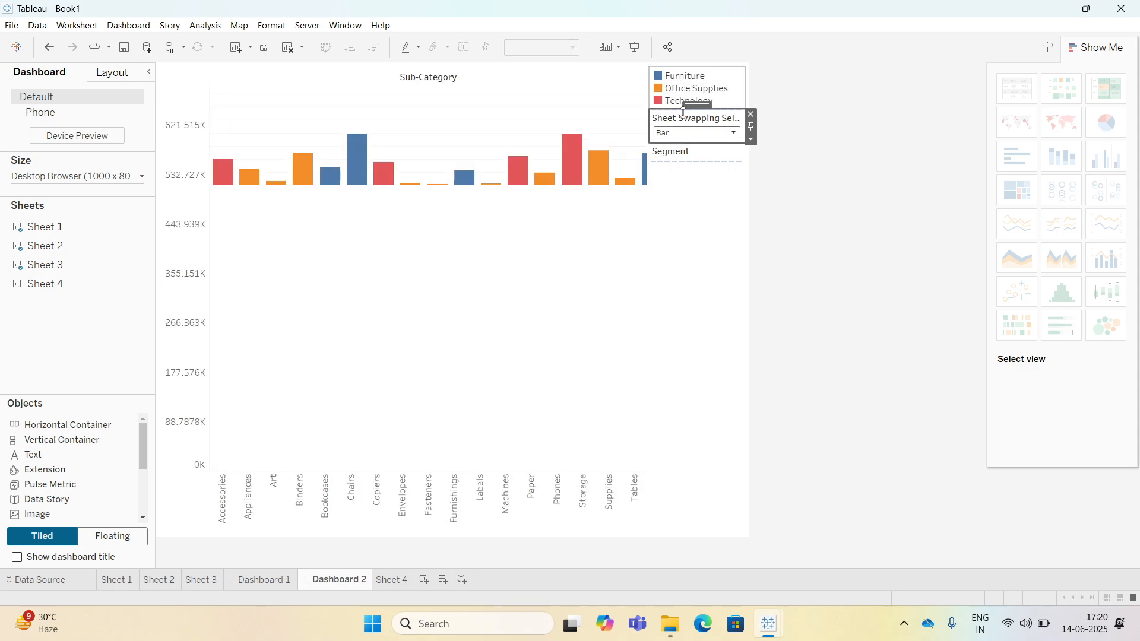
click(734, 83)
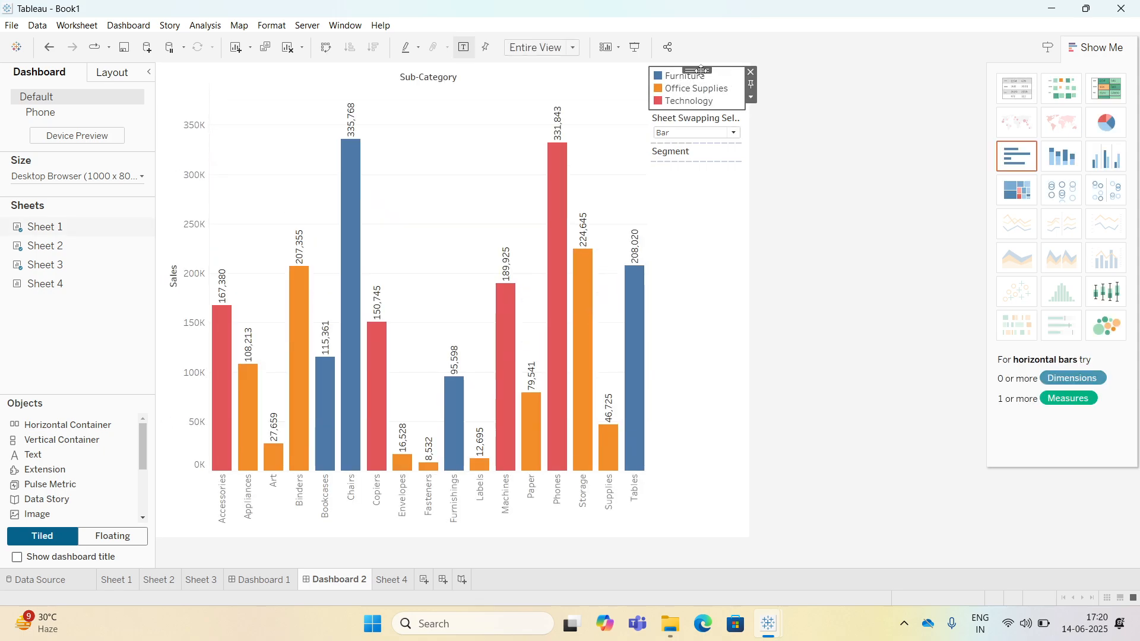
drag(700, 70, 703, 154)
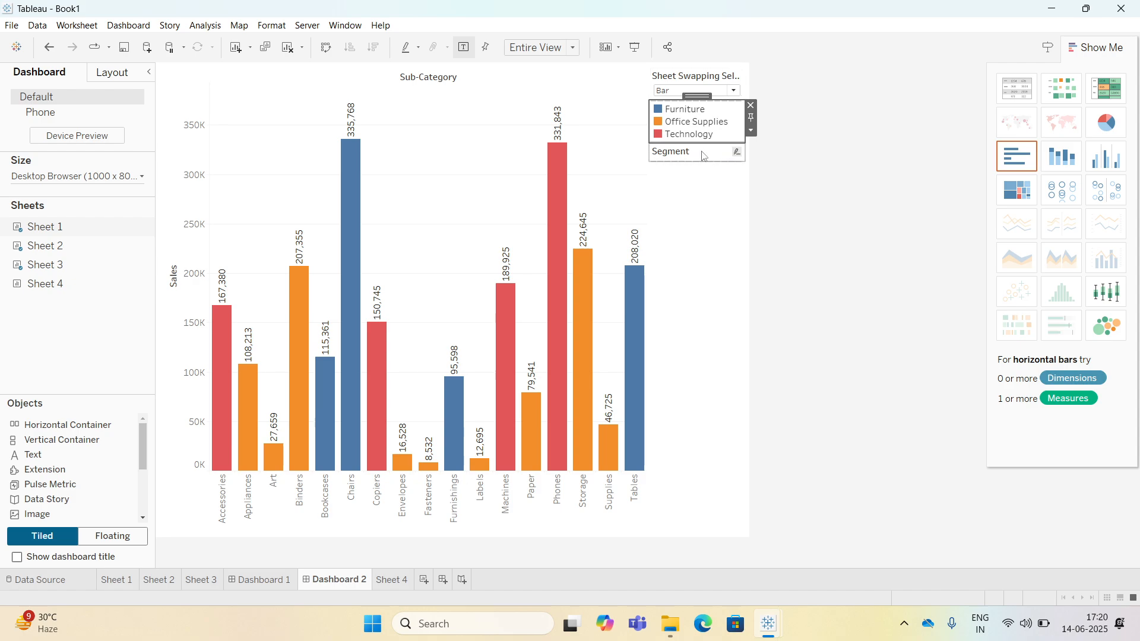
Hide the title of the Segment legend.
click(702, 155)
click(751, 172)
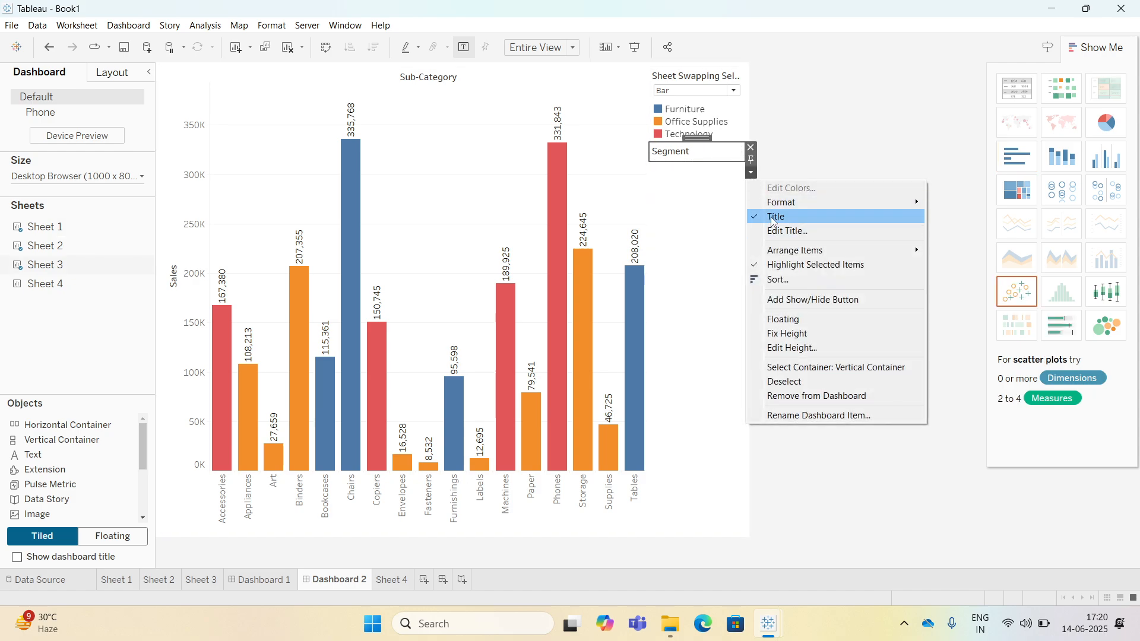
click(772, 217)
Switch the parameter to Line and then Donut to check the tidied dashboard.
click(704, 80)
click(707, 90)
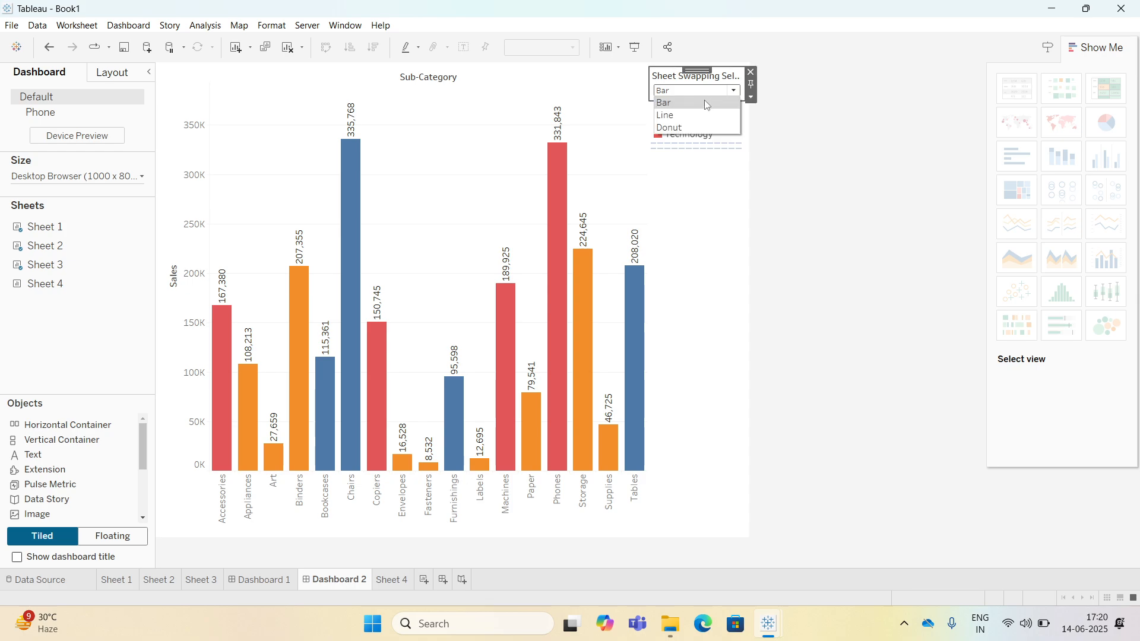
click(699, 114)
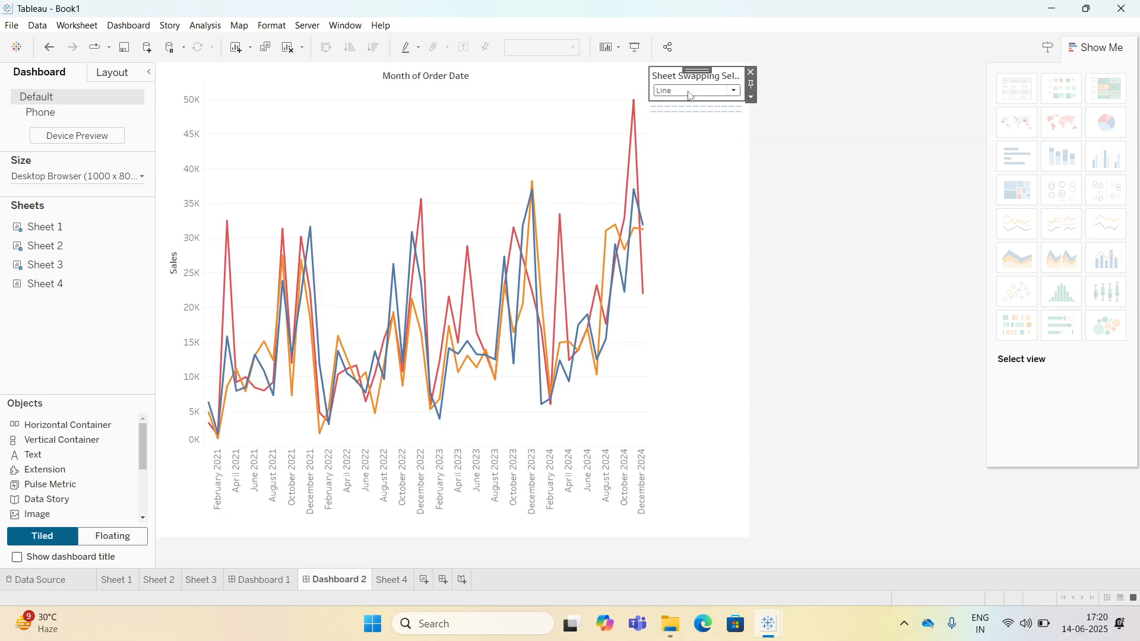
click(690, 95)
click(691, 127)
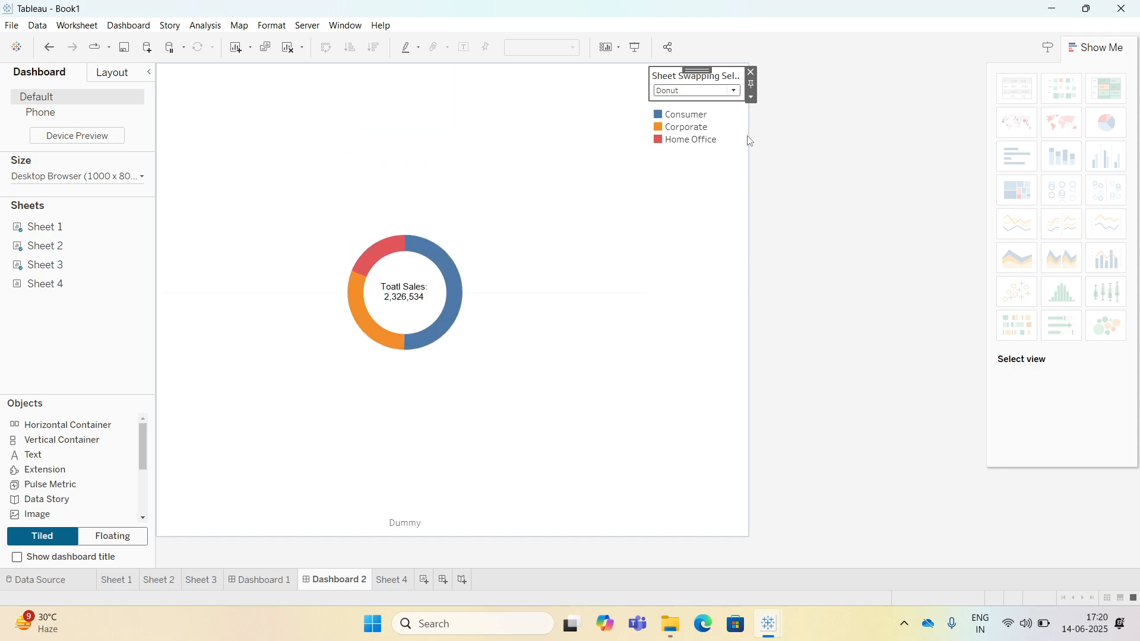
click(470, 191)
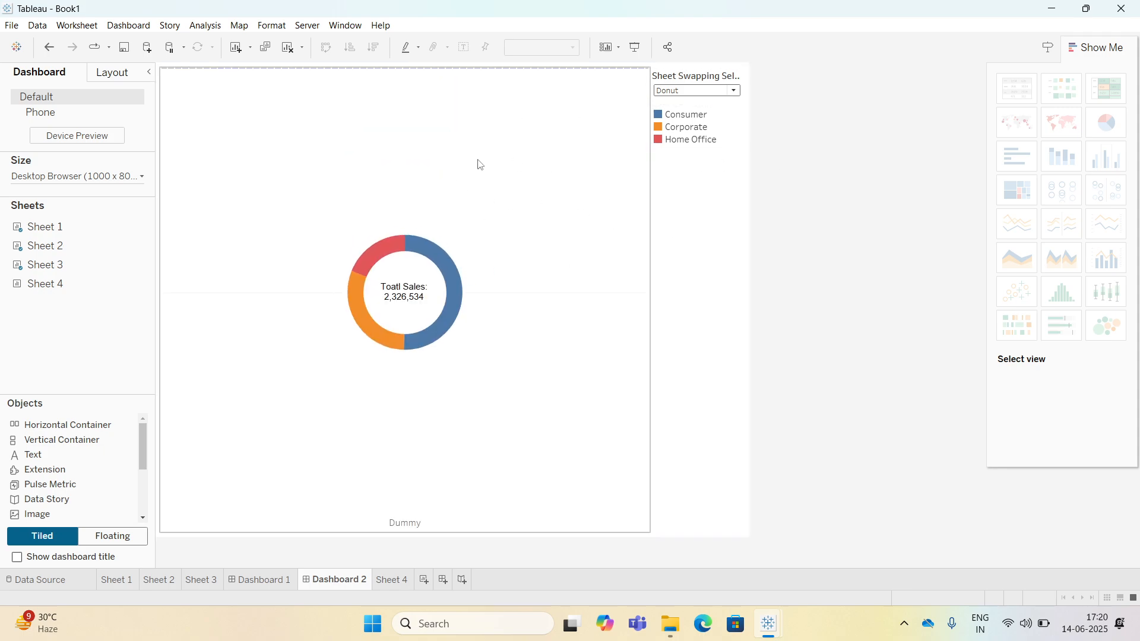
click(375, 156)
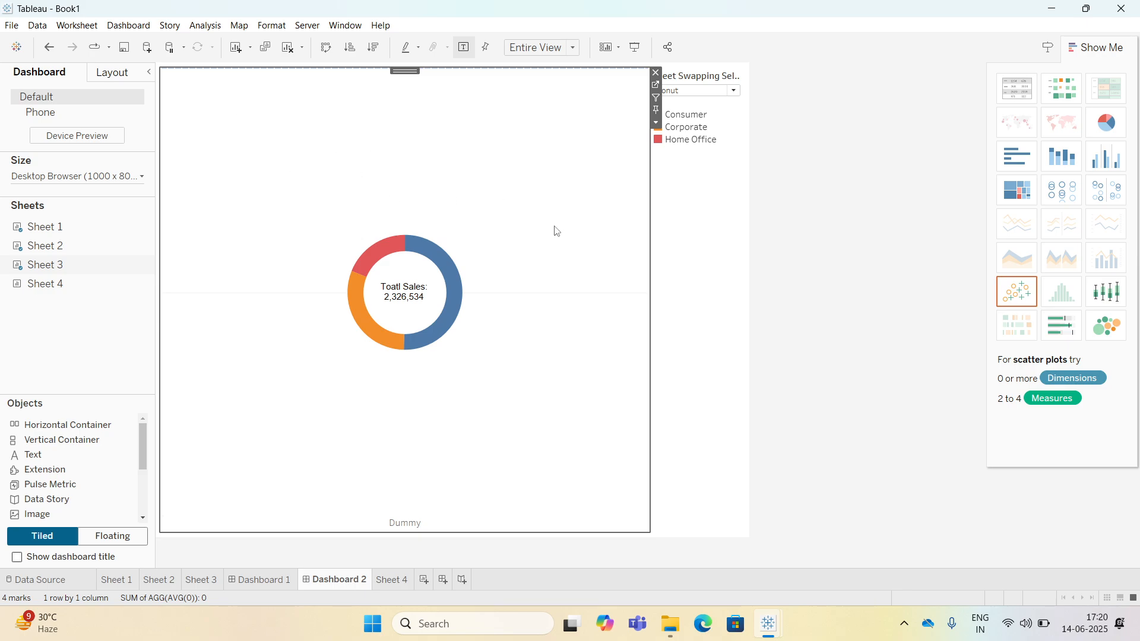
On Sheet 4, create a new calculated field named Sheet Name.
click(392, 579)
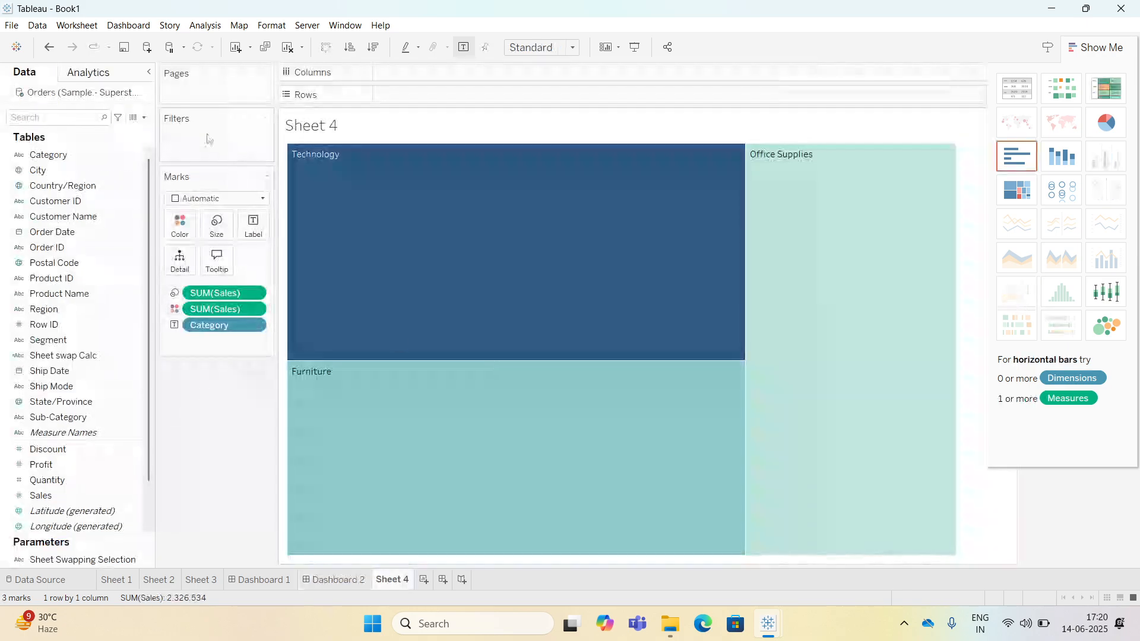
click(144, 117)
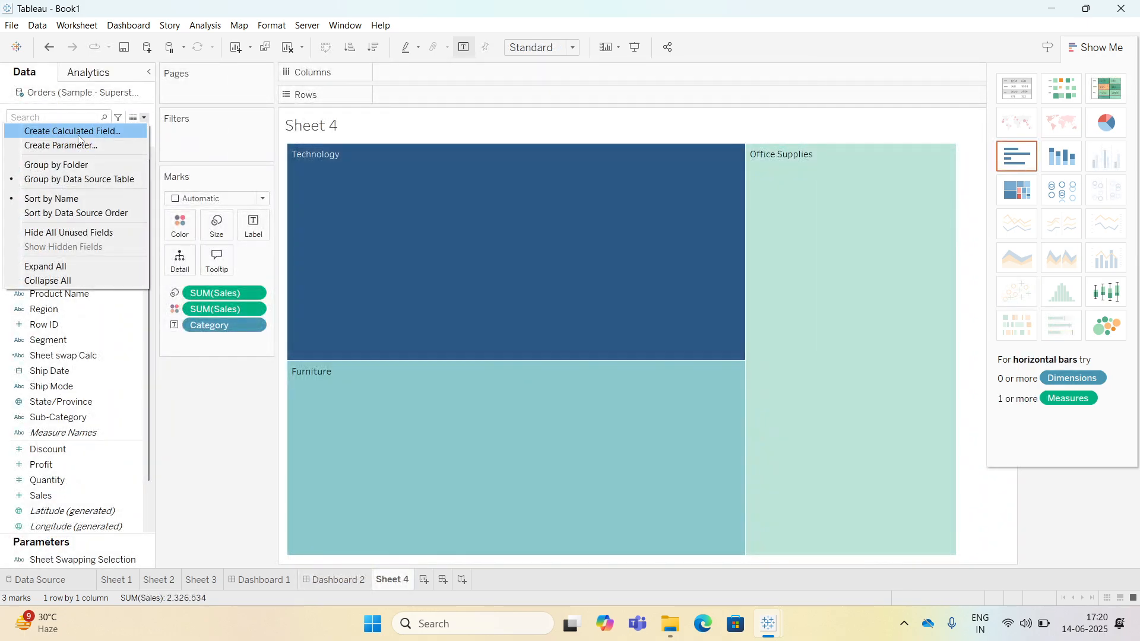
click(54, 130)
drag(483, 229, 508, 216)
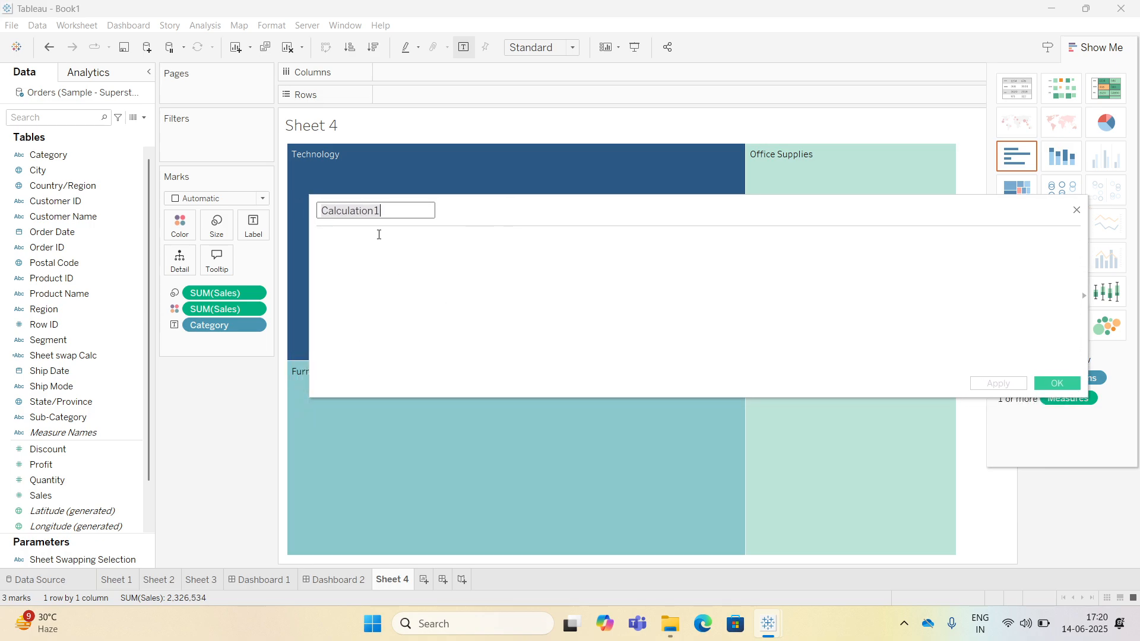
text(Sheet Name)
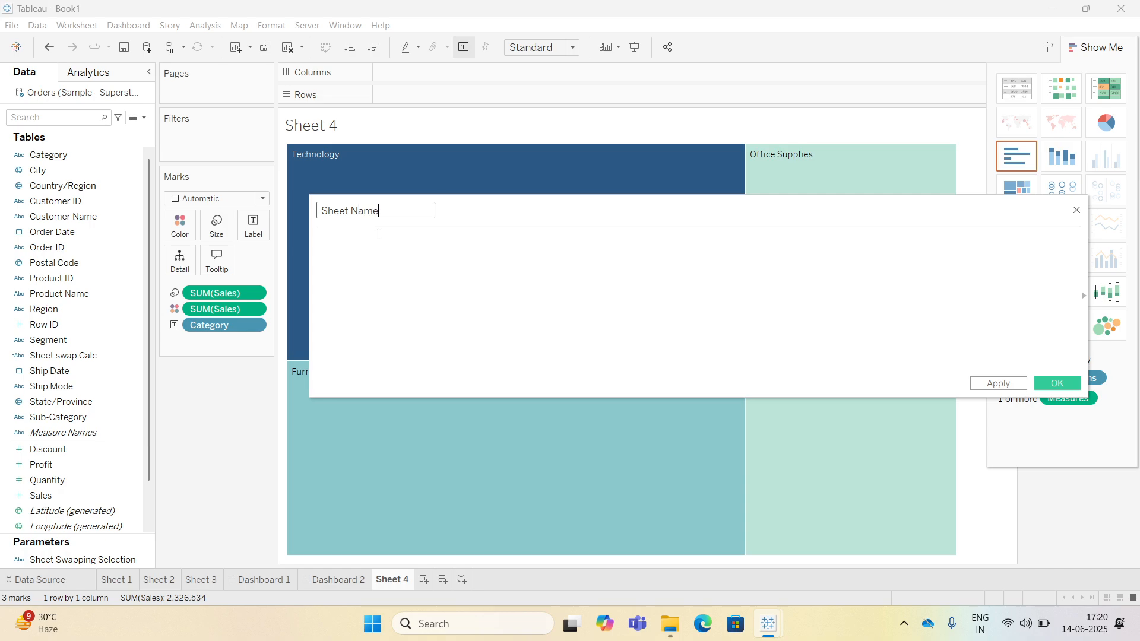
Begin the formula with an IF testing whether Sheet Swapping Selection equals 'Line'.
click(387, 251)
text(if)
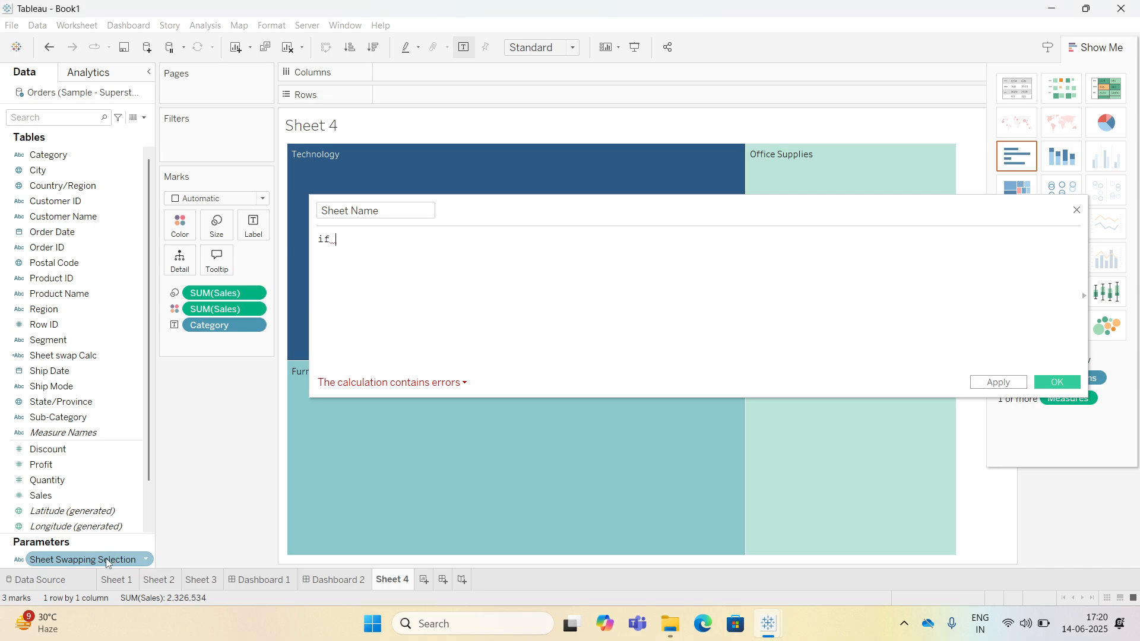
drag(112, 558, 456, 314)
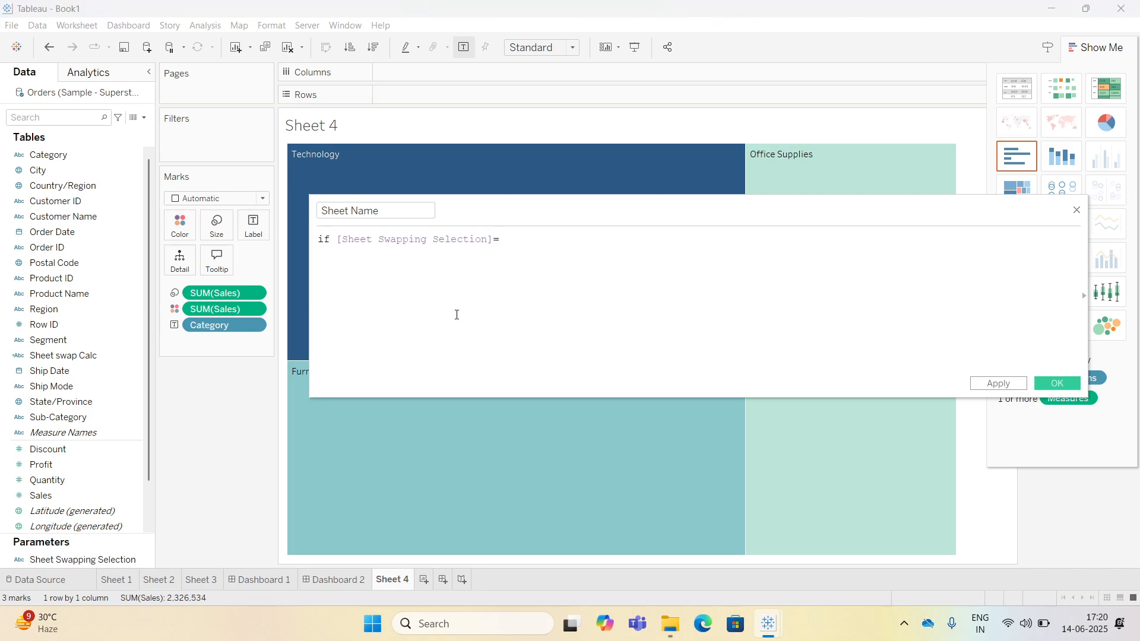
text(='Line' then )
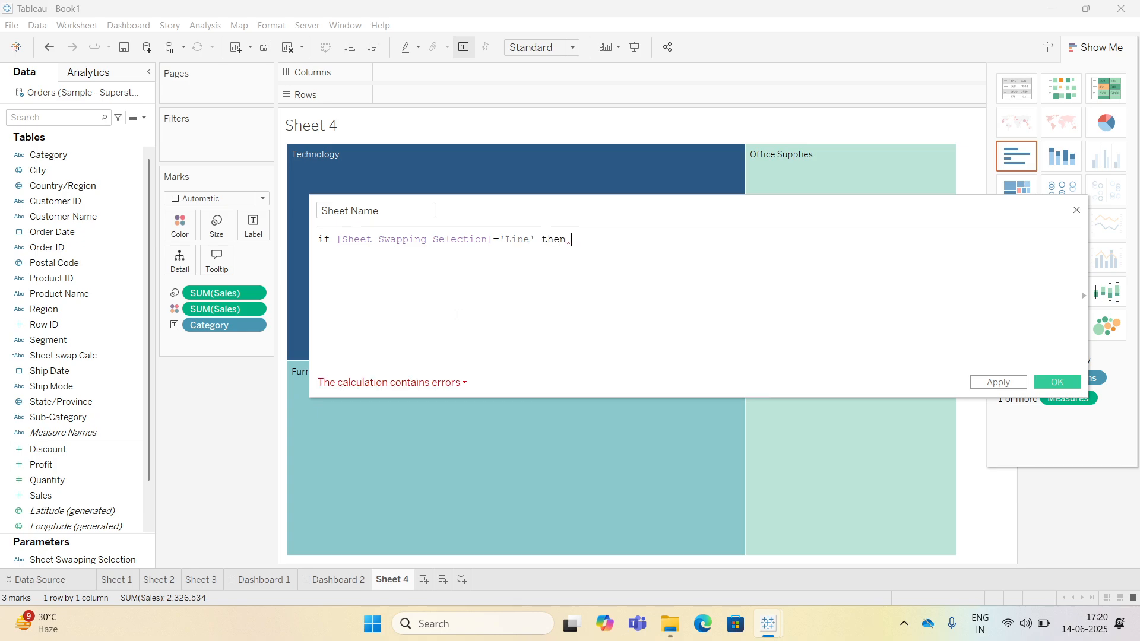
text(")
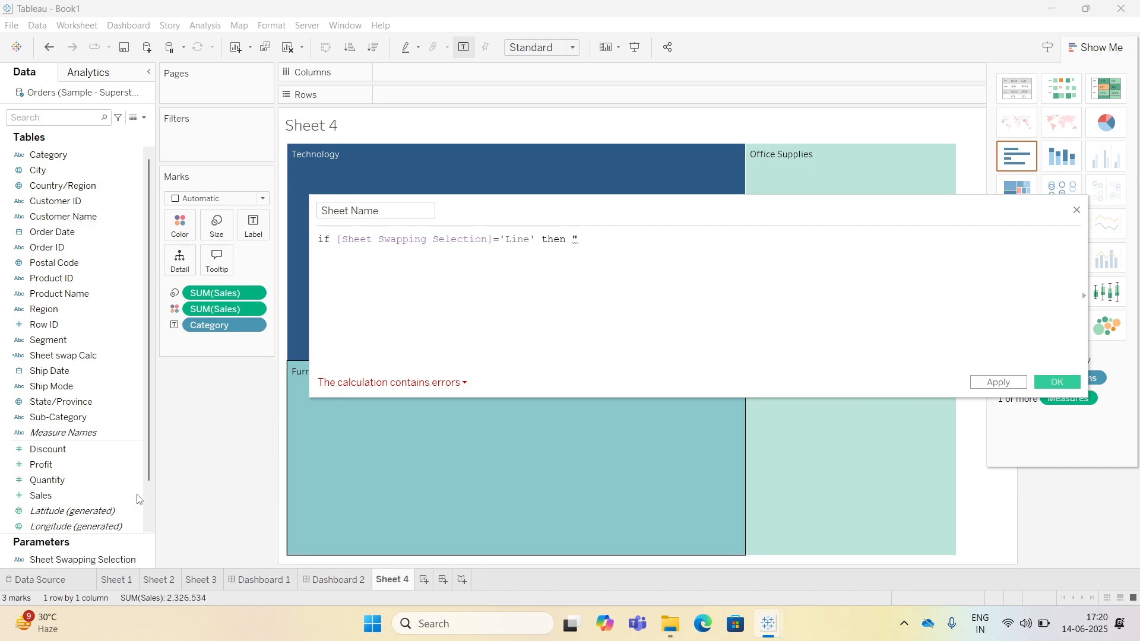
Open Sheet 2 and set the Sheet Swapping Selection parameter to Line.
click(159, 579)
drag(534, 208, 440, 260)
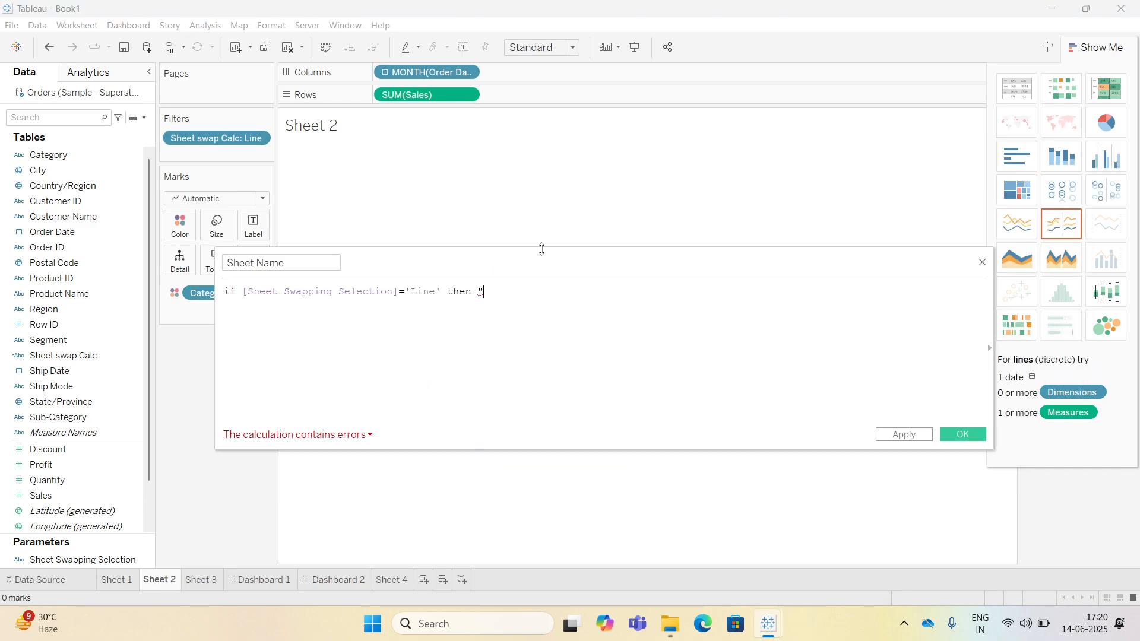
click(1067, 176)
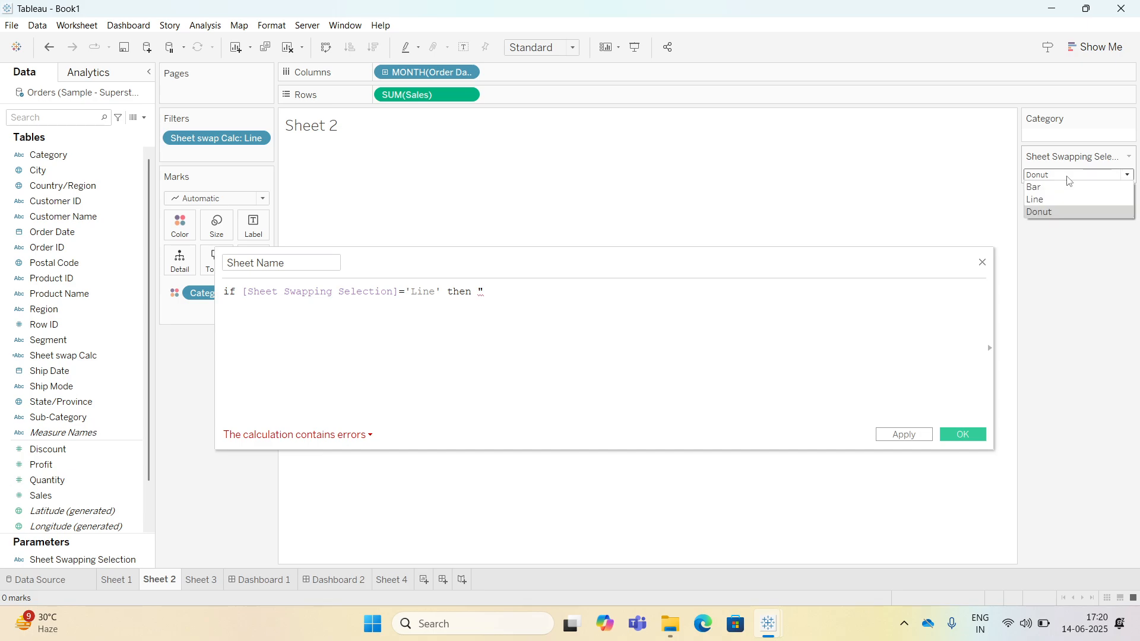
click(1053, 196)
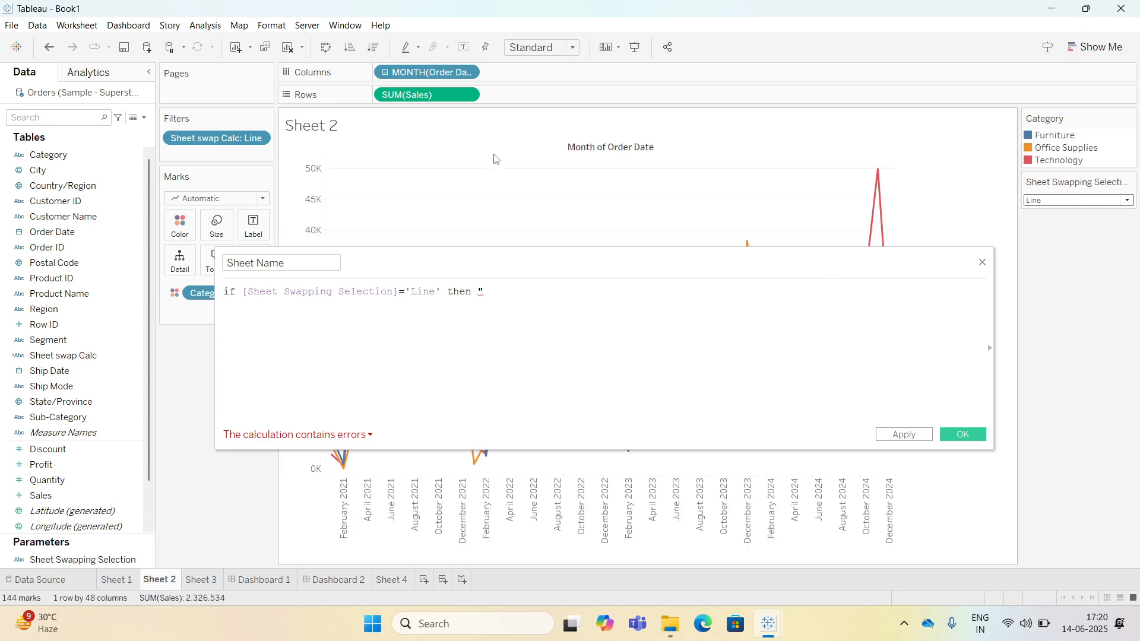
mouse_move(535, 261)
mouse_down()
mouse_move(628, 183)
mouse_move(618, 218)
mouse_up()
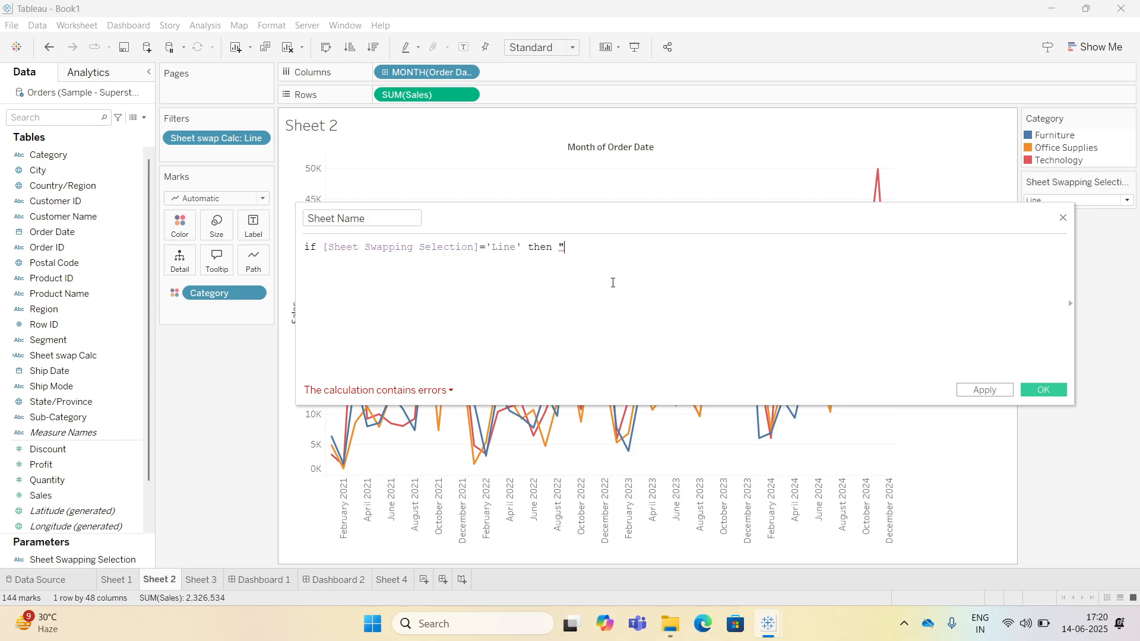
Make the Line branch return "Monthly Sales Analysis" and start an ELSEIF clause.
text(Monthl)
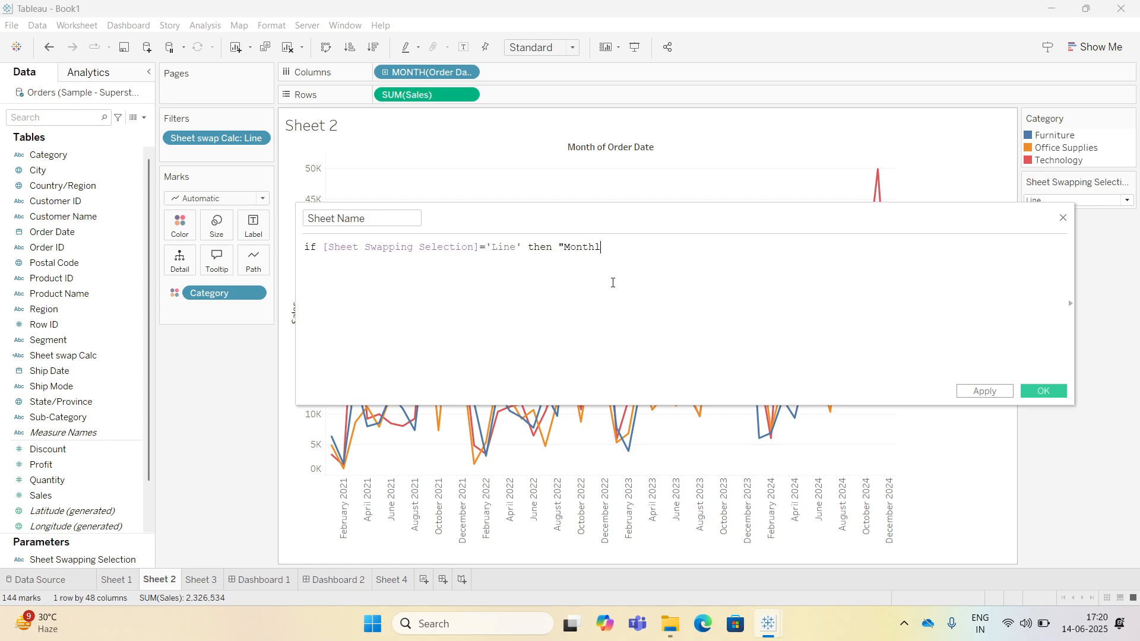
text(y )
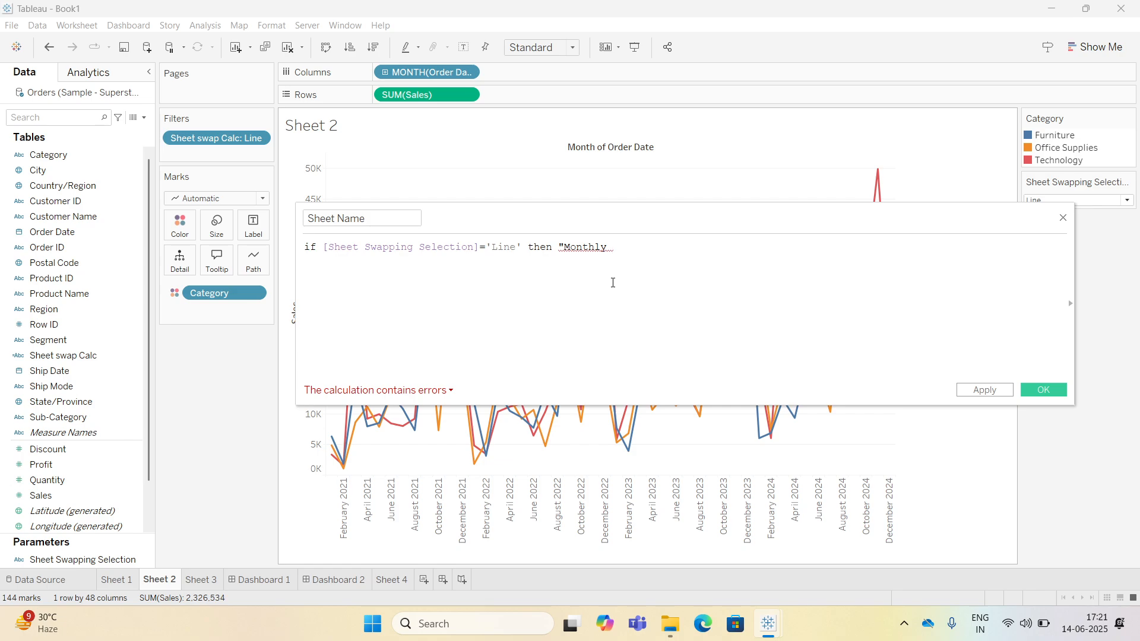
text(Sales Anal)
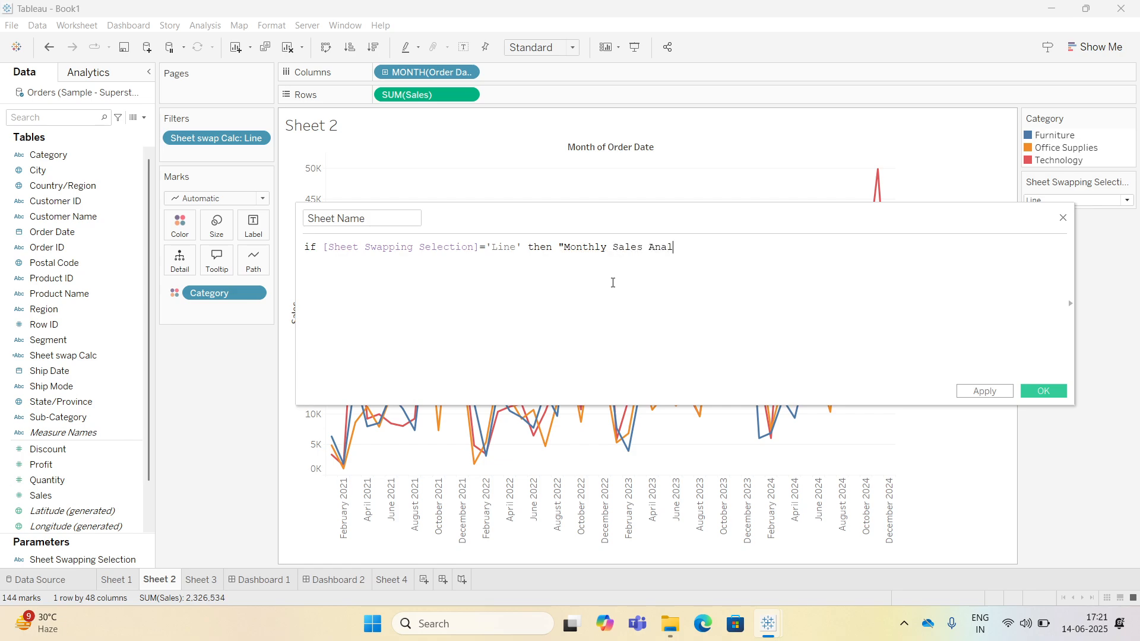
text(ysys)
text(")
text(els)
key(Down)
key(Return)
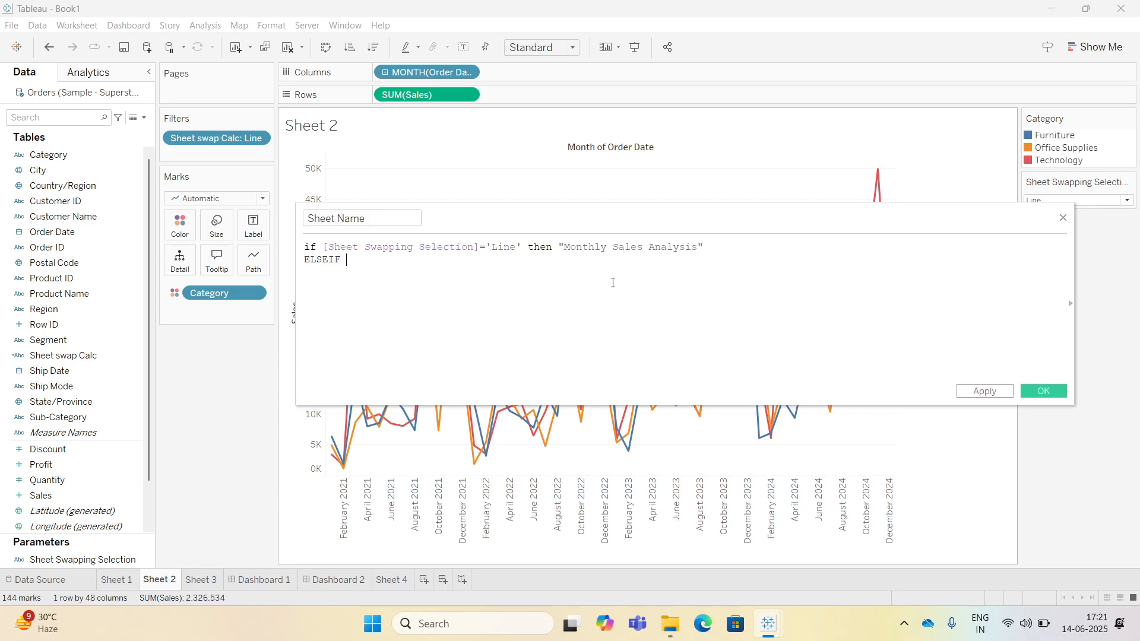
Add the ELSEIF branch returning "Sub category wise sales" when Sheet Swapping Selection equals 'Bar'.
drag(82, 559, 494, 340)
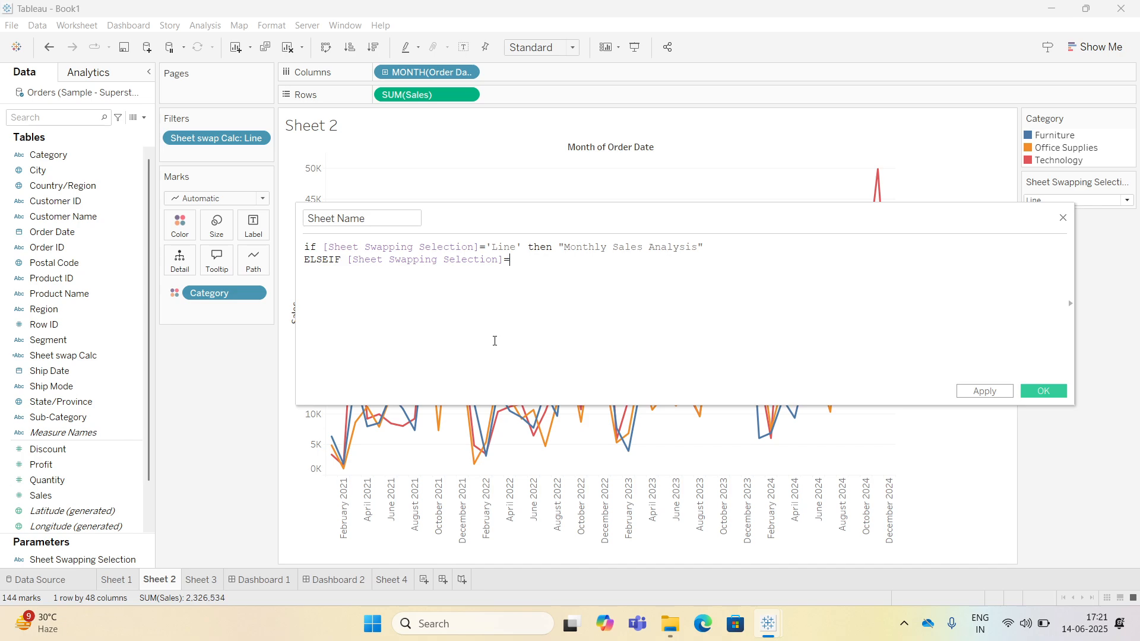
text('Bar' t)
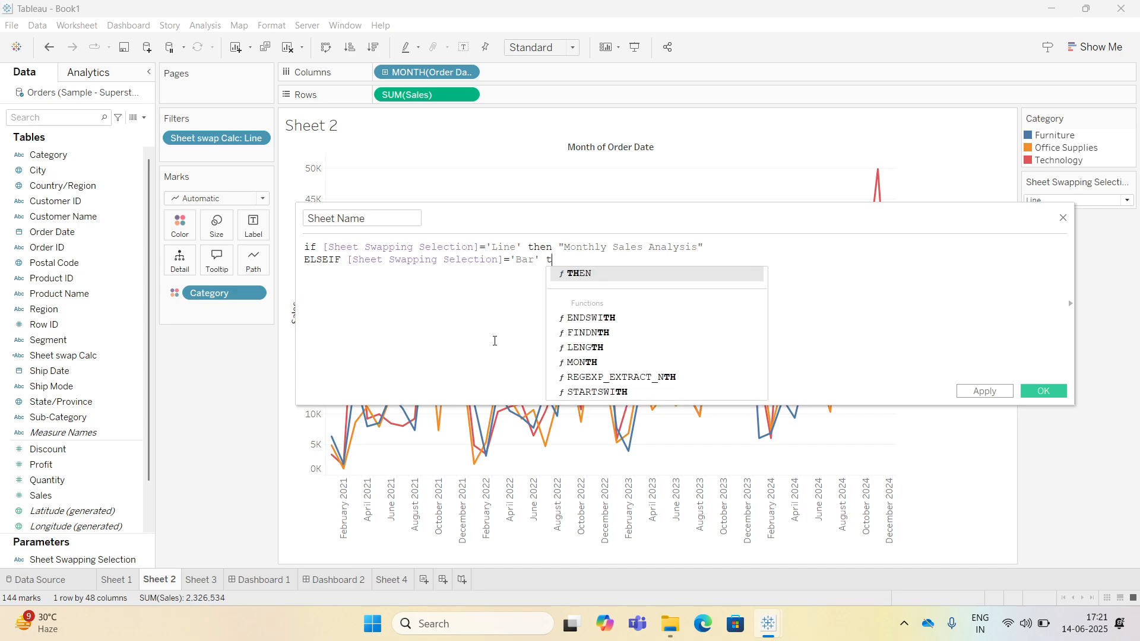
text(h)
key(Return)
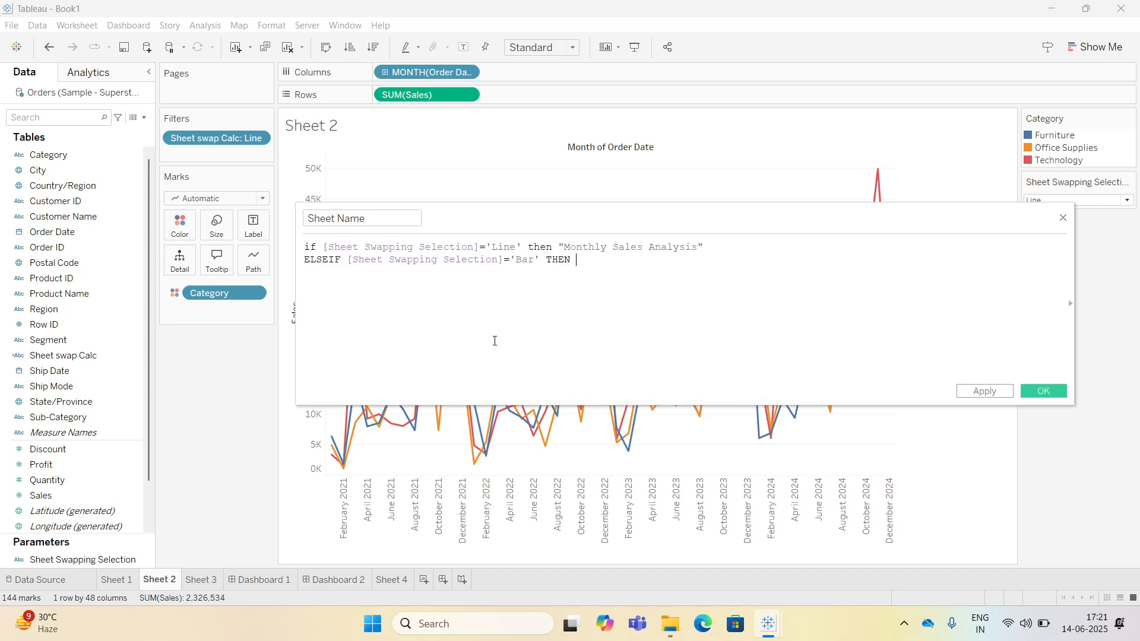
text("Sub chat)
text(ory wis)
text(e sales")
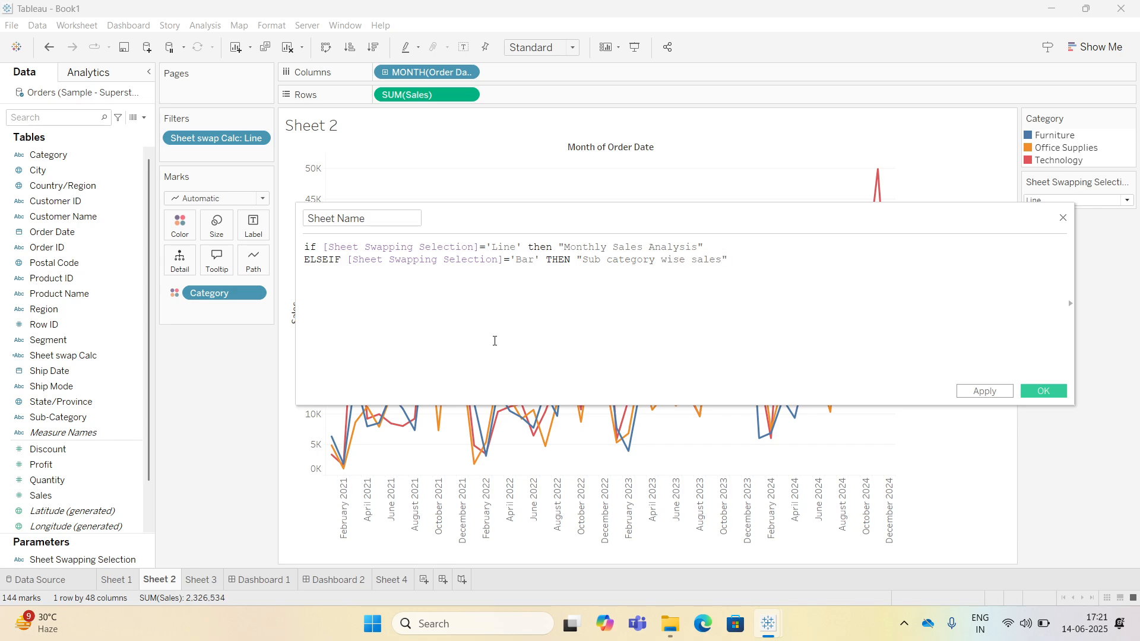
text(el)
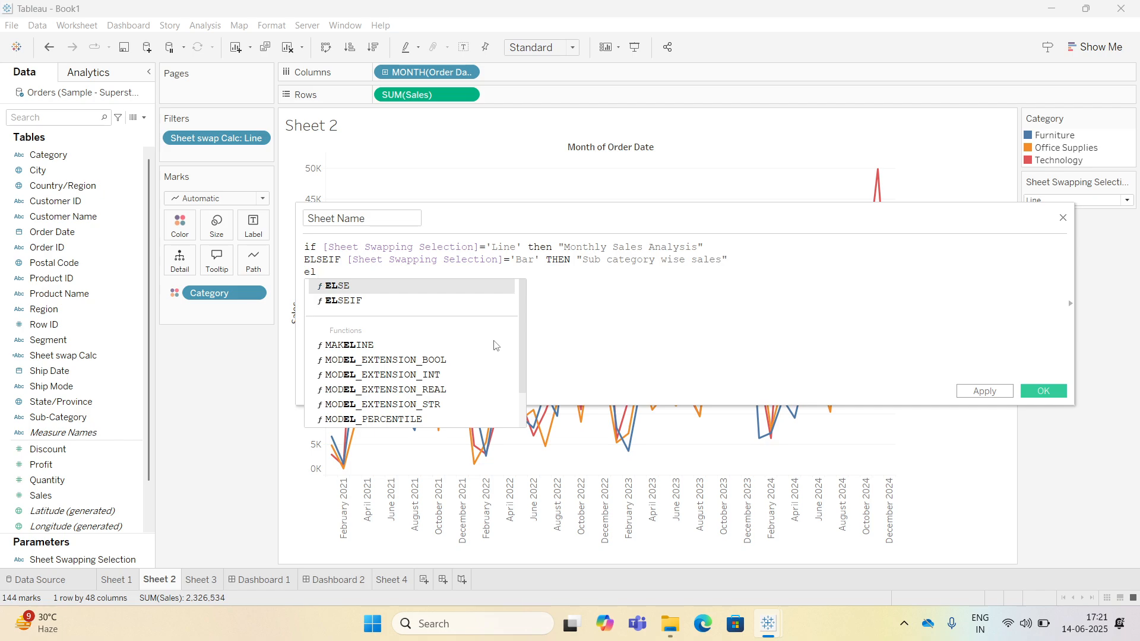
Finish the formula with ELSE "Segment wise sales" END and save the calculated field.
key(Return)
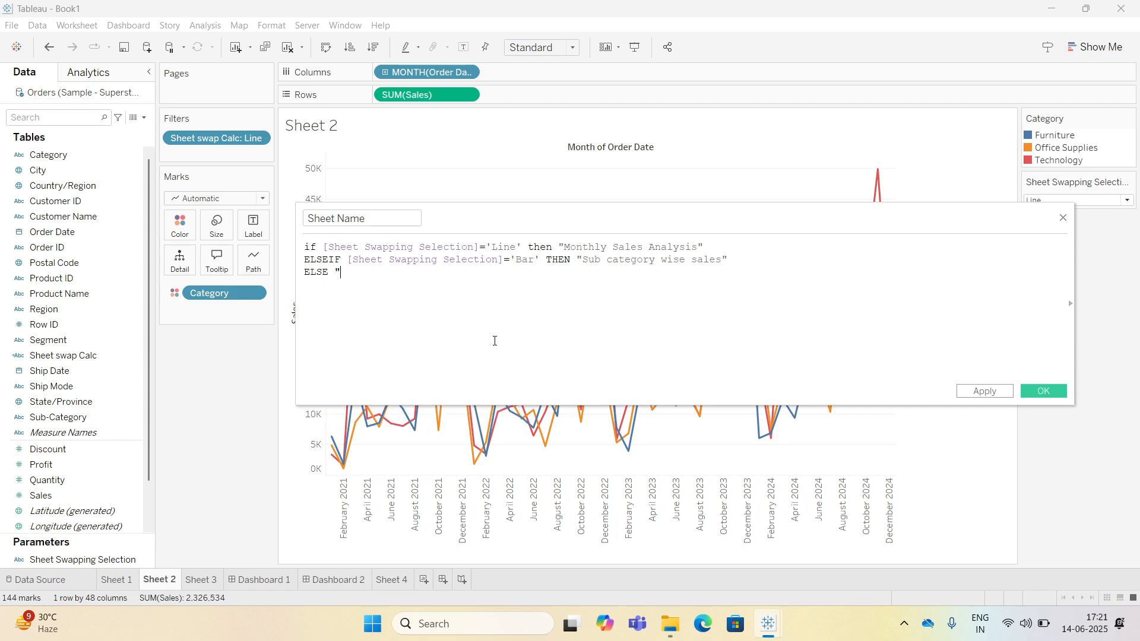
text("Segment wise sales" en)
key(Return)
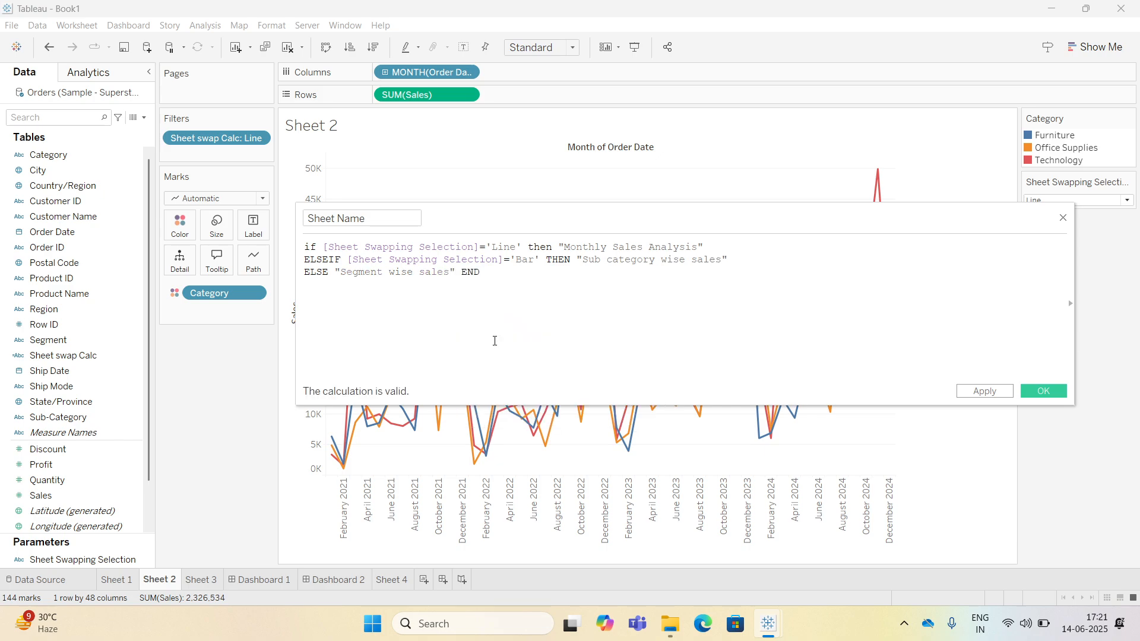
drag(481, 274, 303, 247)
click(467, 315)
click(1042, 390)
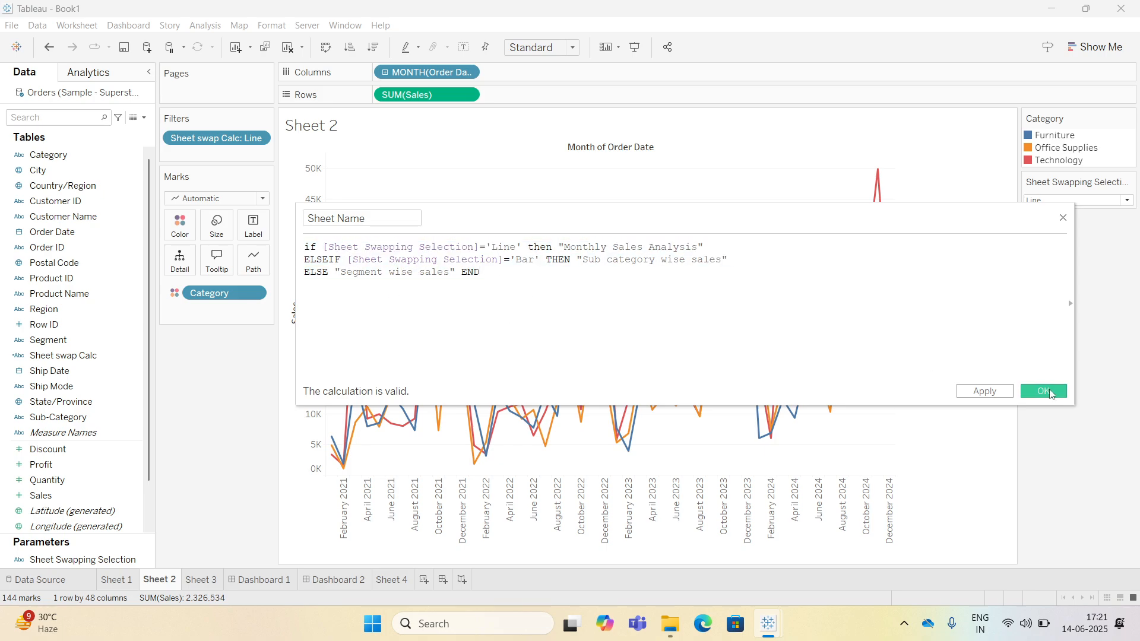
Create a new sheet with Sheet Name on Detail and replace its title with the inserted Sheet Name field.
click(423, 580)
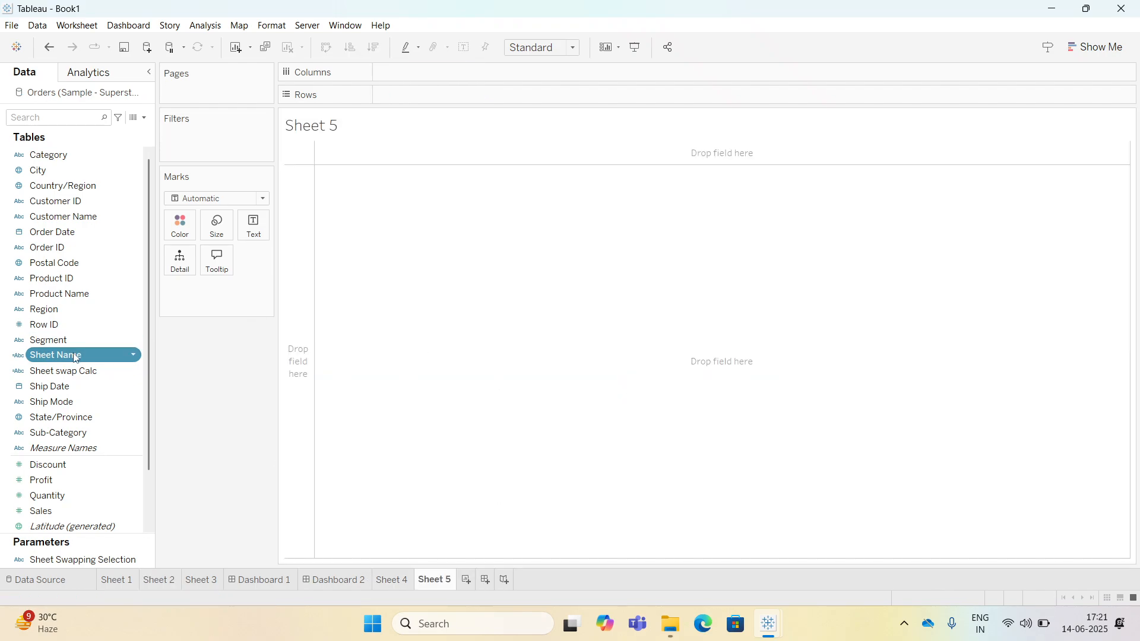
drag(65, 355, 178, 259)
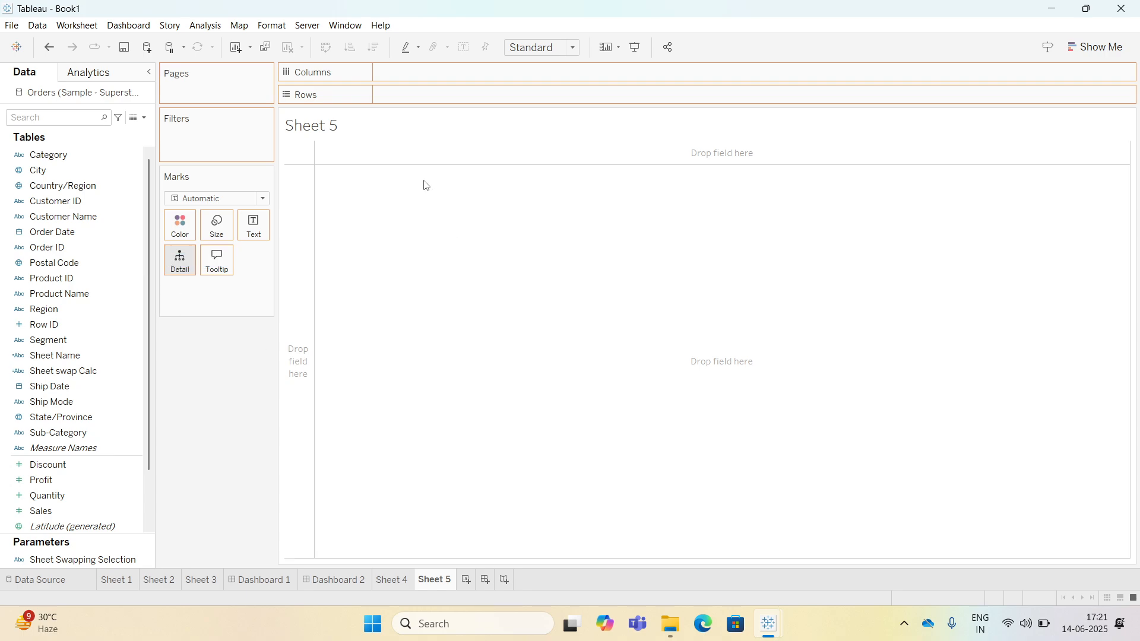
double_click(331, 129)
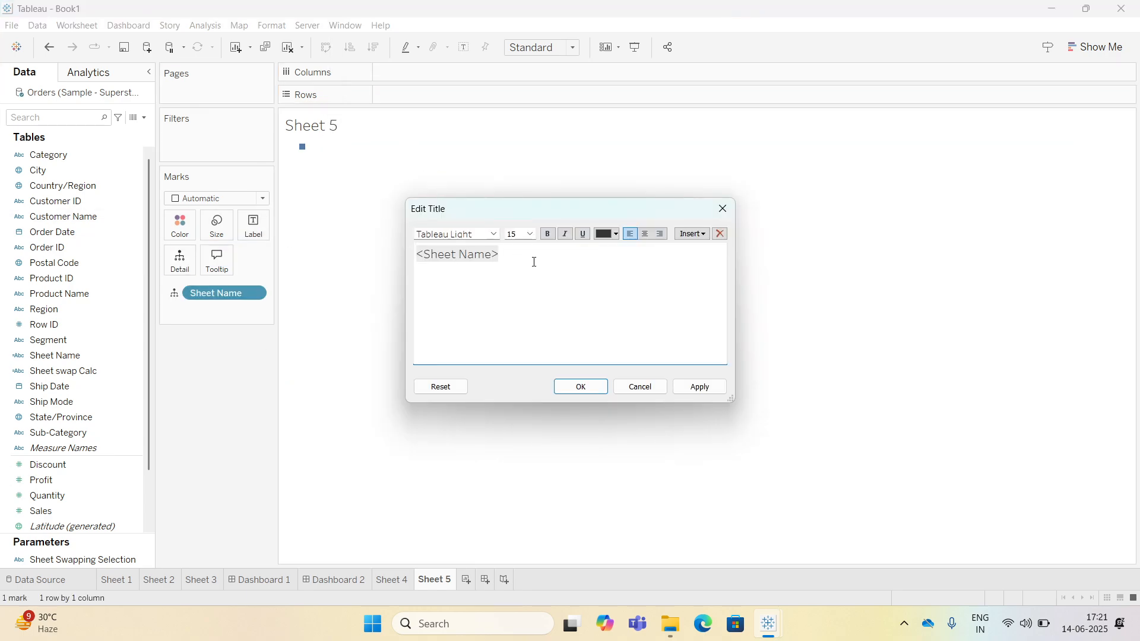
drag(532, 260, 294, 264)
key(Delete)
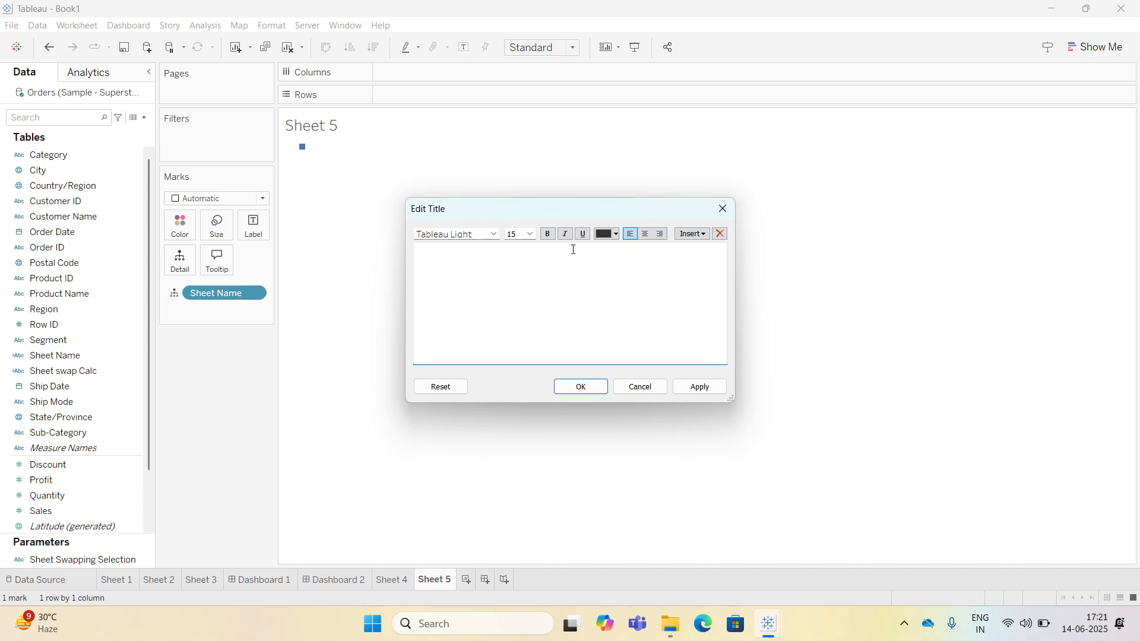
click(692, 233)
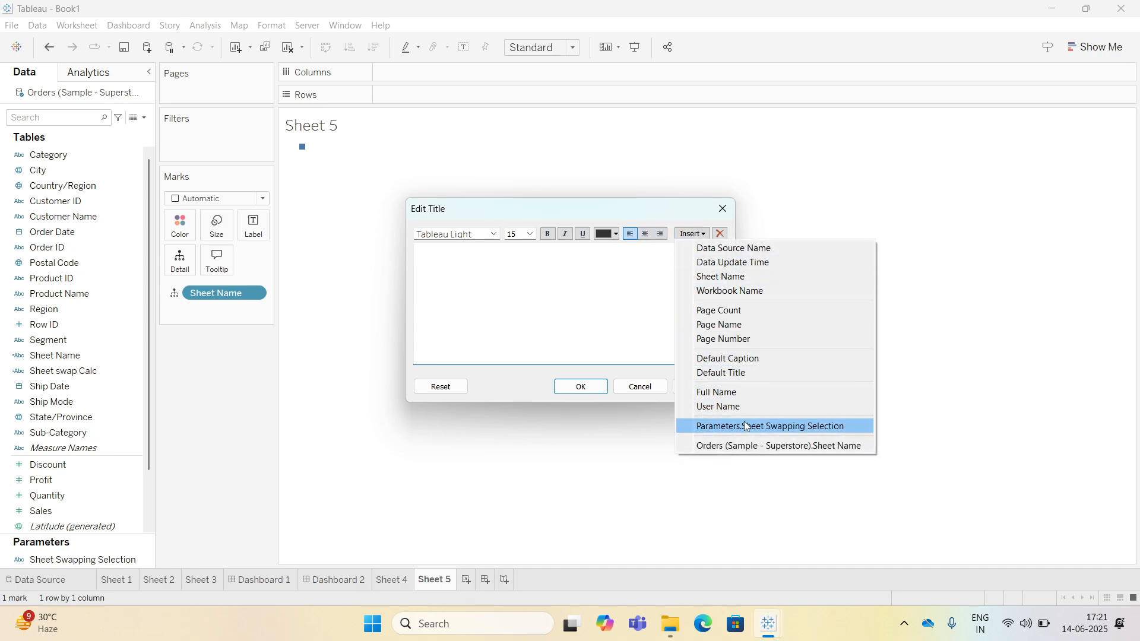
click(720, 446)
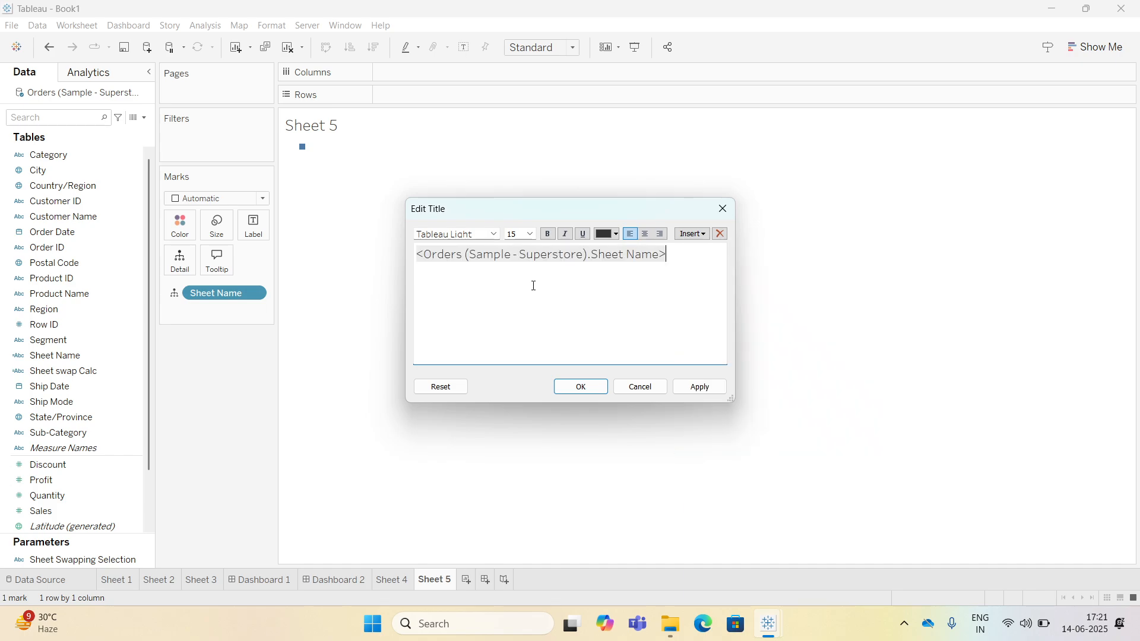
Format the whole title in Arial, centre it, confirm, and return to Dashboard 2.
key(ctrl+a)
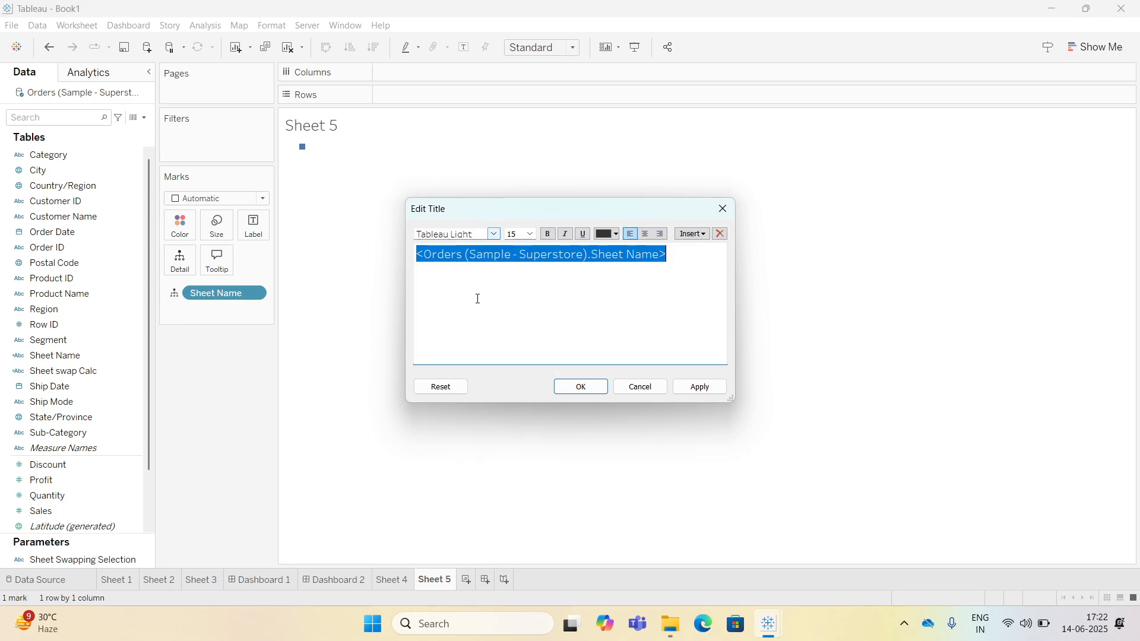
click(494, 234)
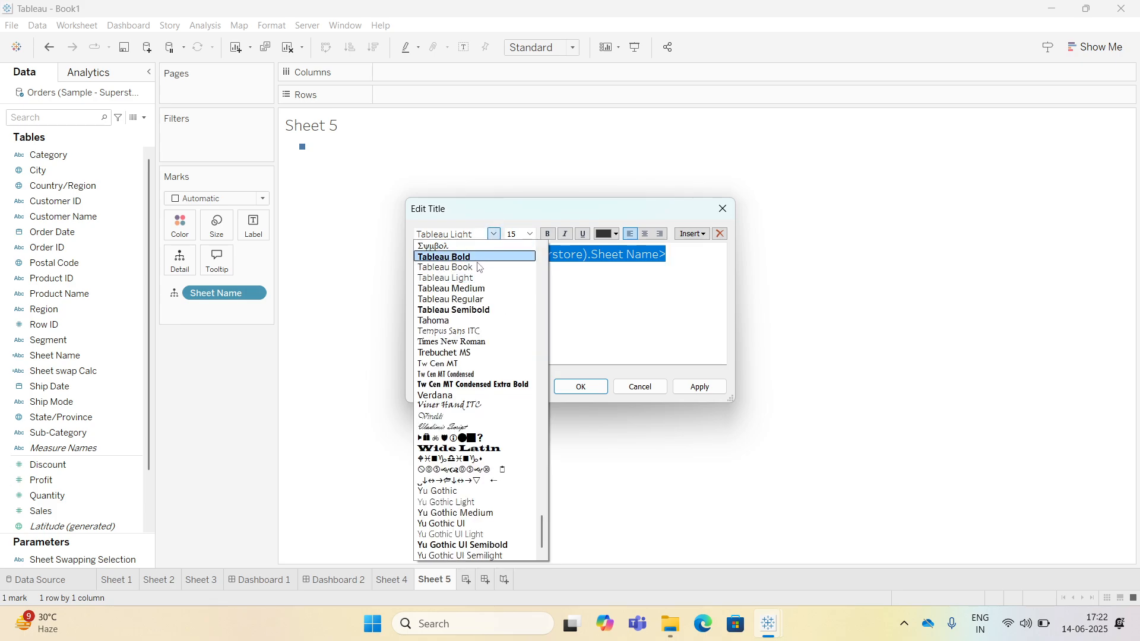
key(a)
click(459, 267)
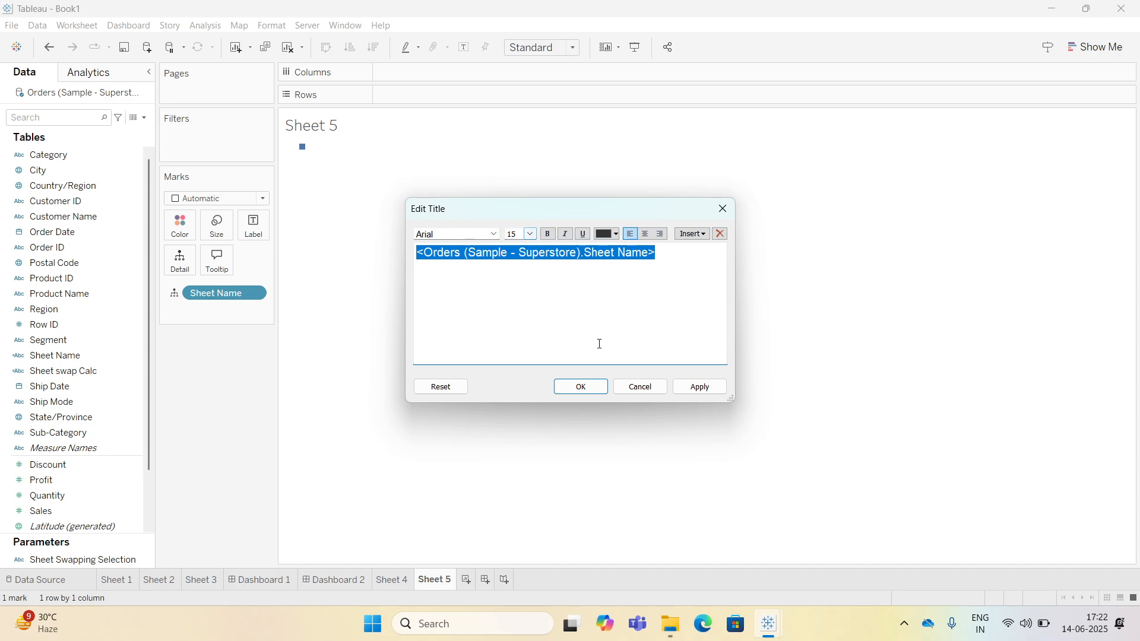
click(645, 234)
click(580, 387)
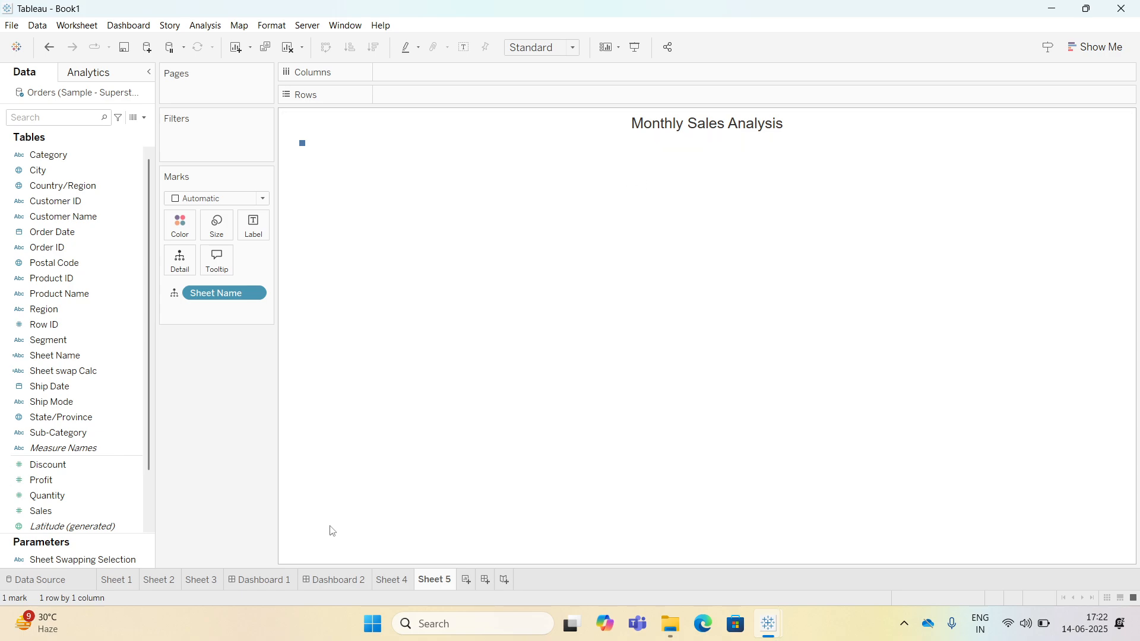
click(332, 580)
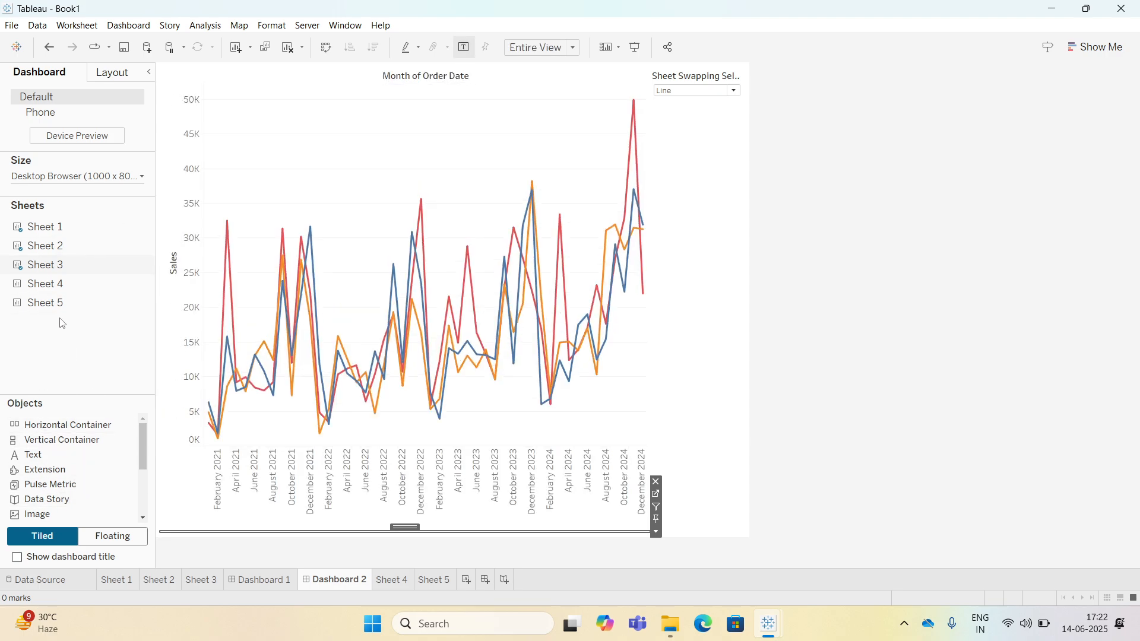
Place Sheet 5 above the chart on Dashboard 2, fit it to Entire View and shrink its height.
drag(39, 307, 369, 102)
click(541, 48)
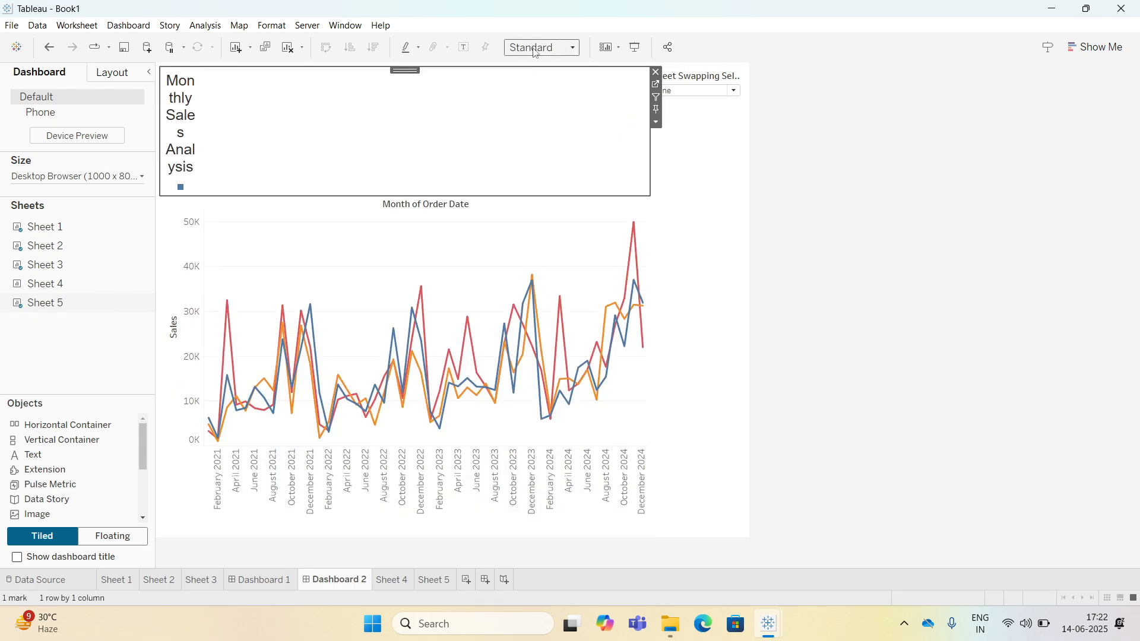
click(540, 102)
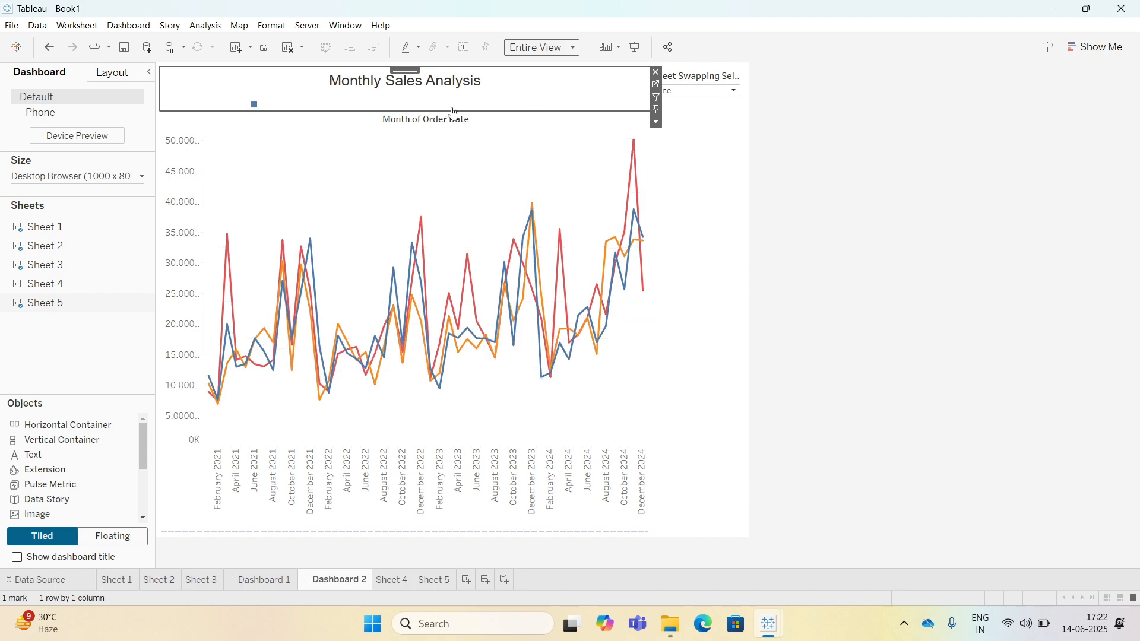
drag(444, 109, 445, 89)
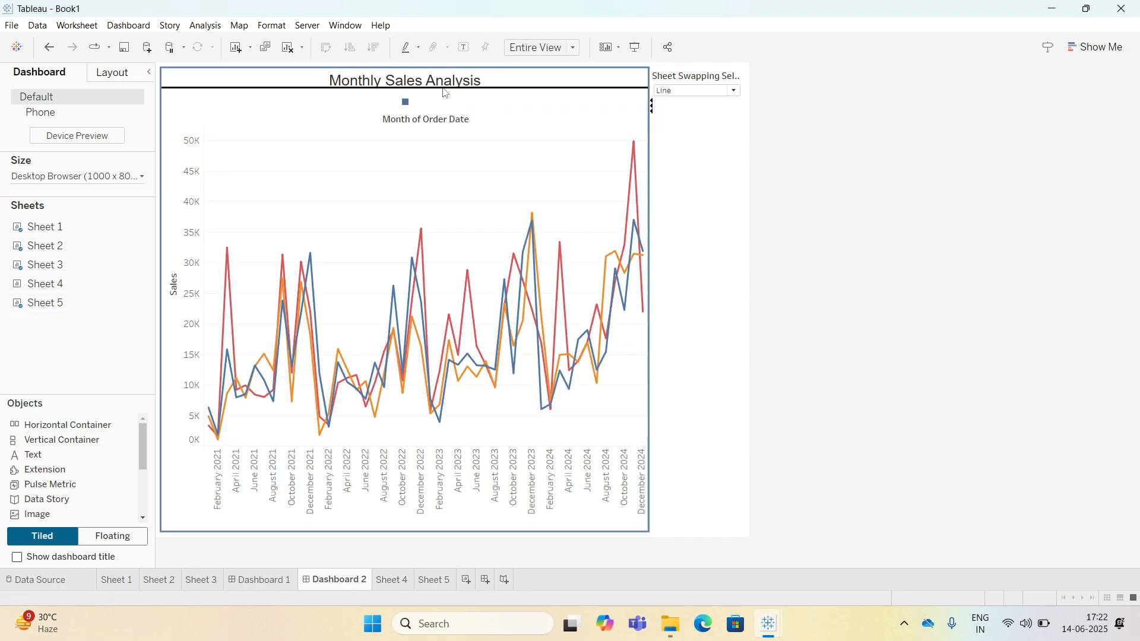
Hide the column field label on the line chart in the dashboard.
right_click(451, 96)
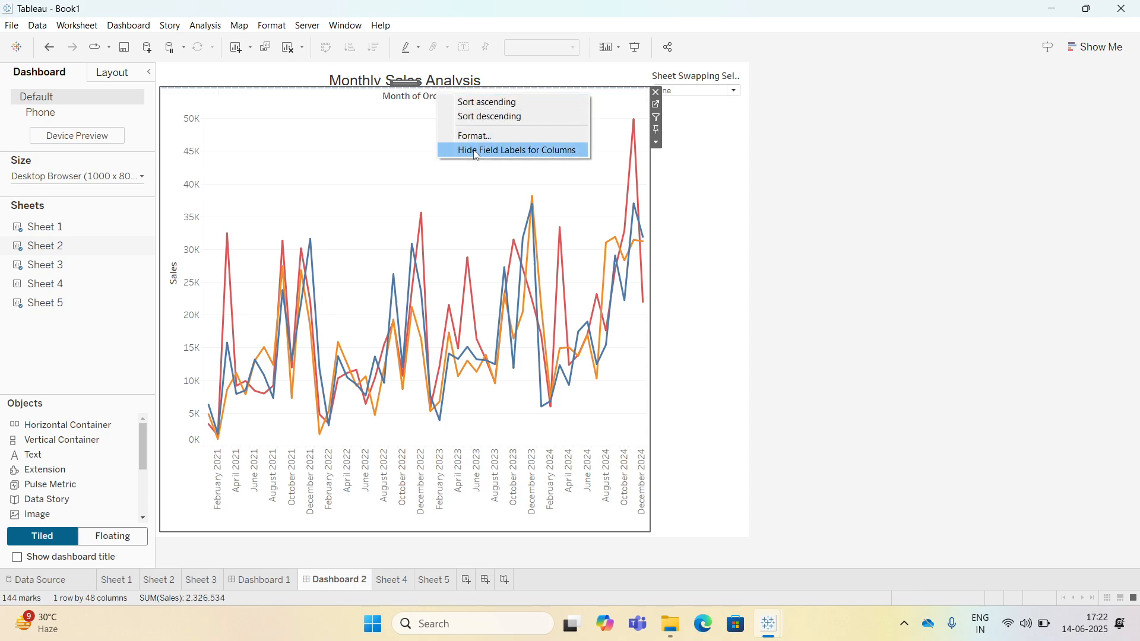
click(487, 150)
click(835, 170)
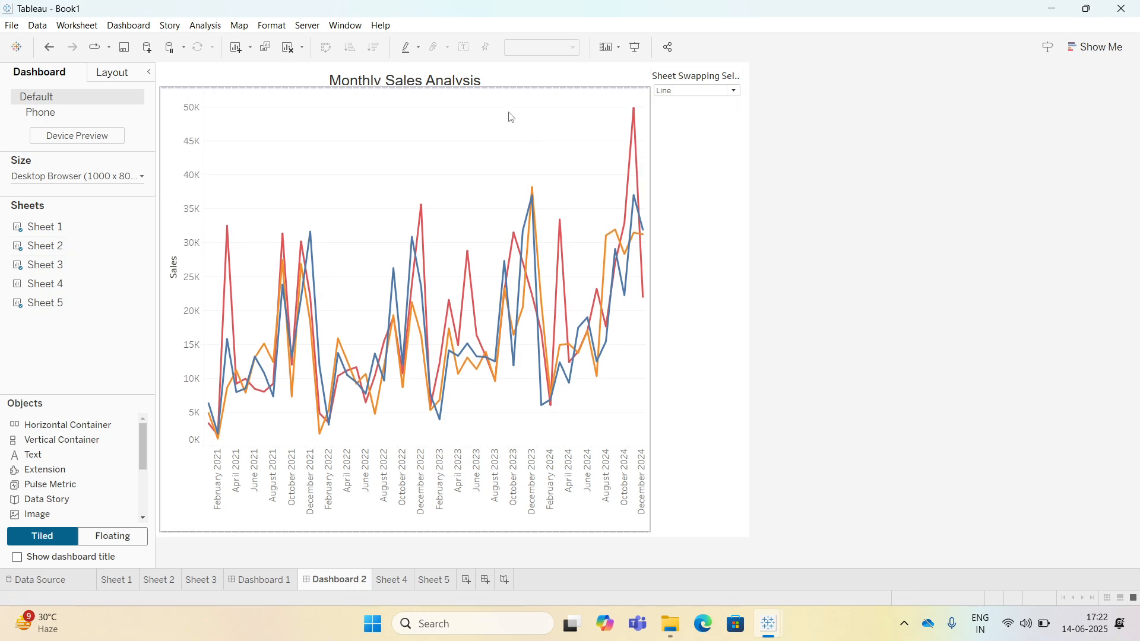
drag(499, 88, 500, 93)
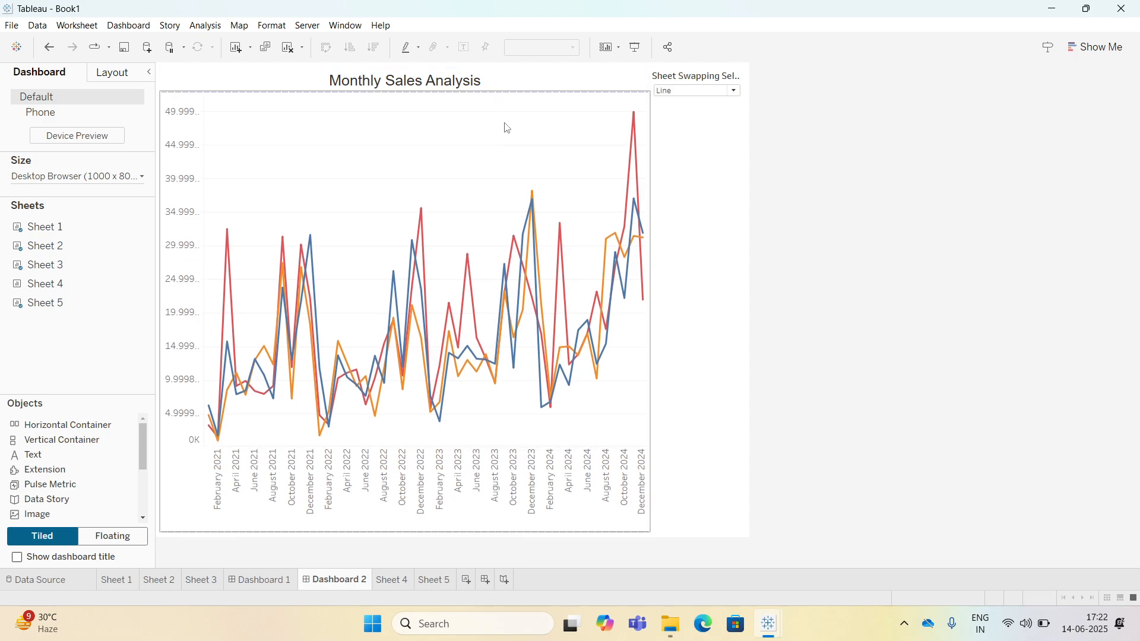
Switch Sheet Swapping Selection to Bar and hide the bar chart's column field label.
click(705, 91)
click(691, 104)
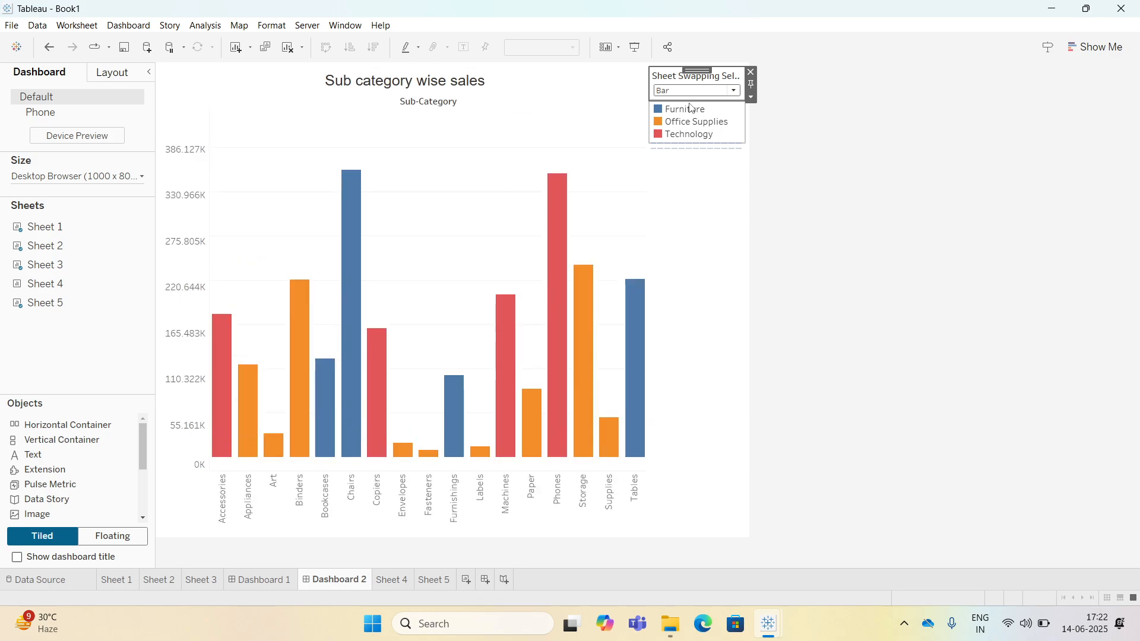
right_click(440, 104)
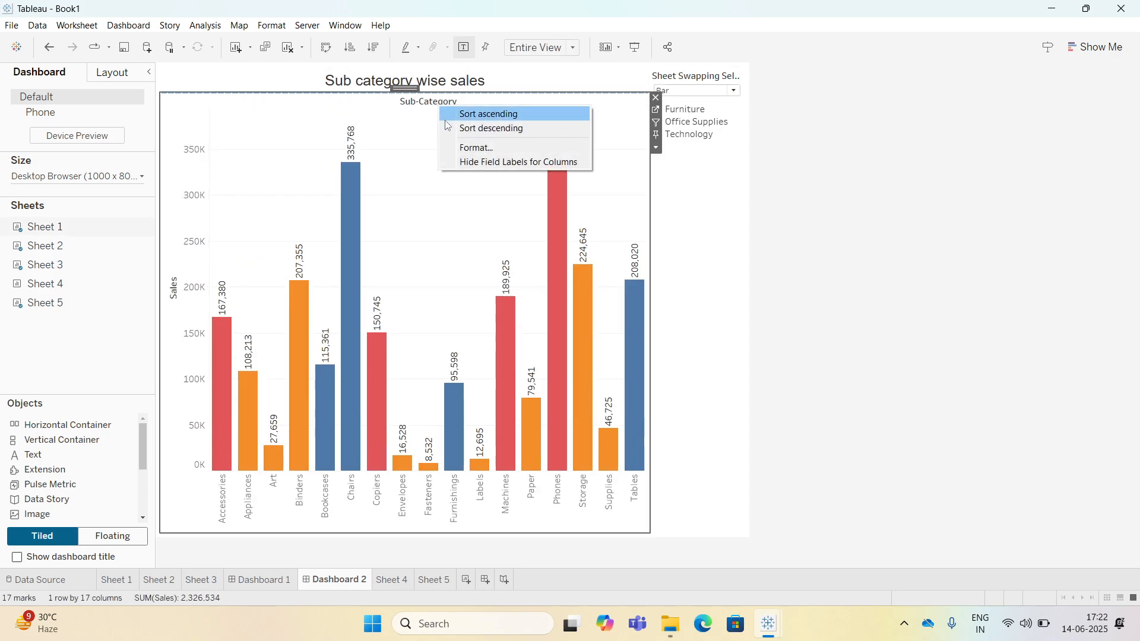
click(462, 157)
Switch Sheet Swapping Selection to Line and then to Donut.
click(679, 91)
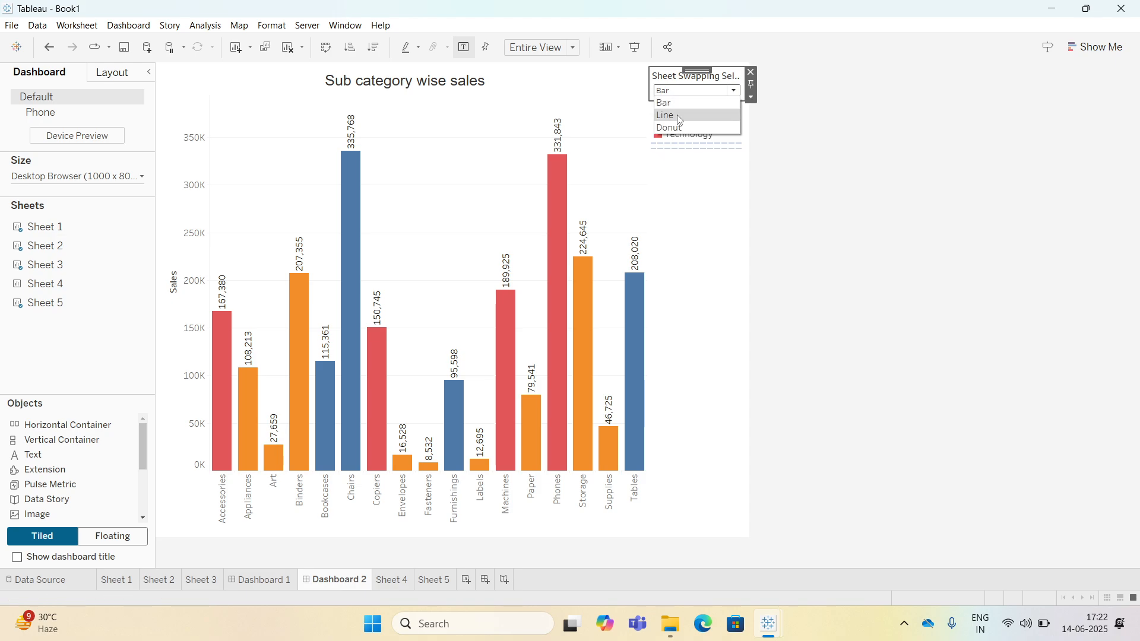
click(677, 116)
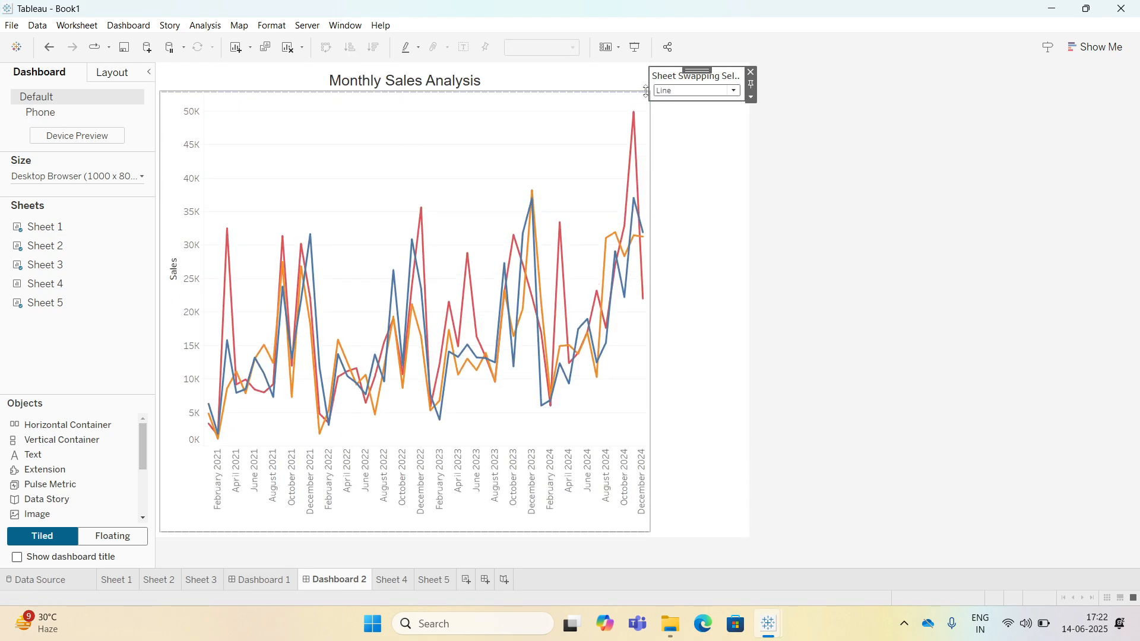
click(674, 93)
click(677, 125)
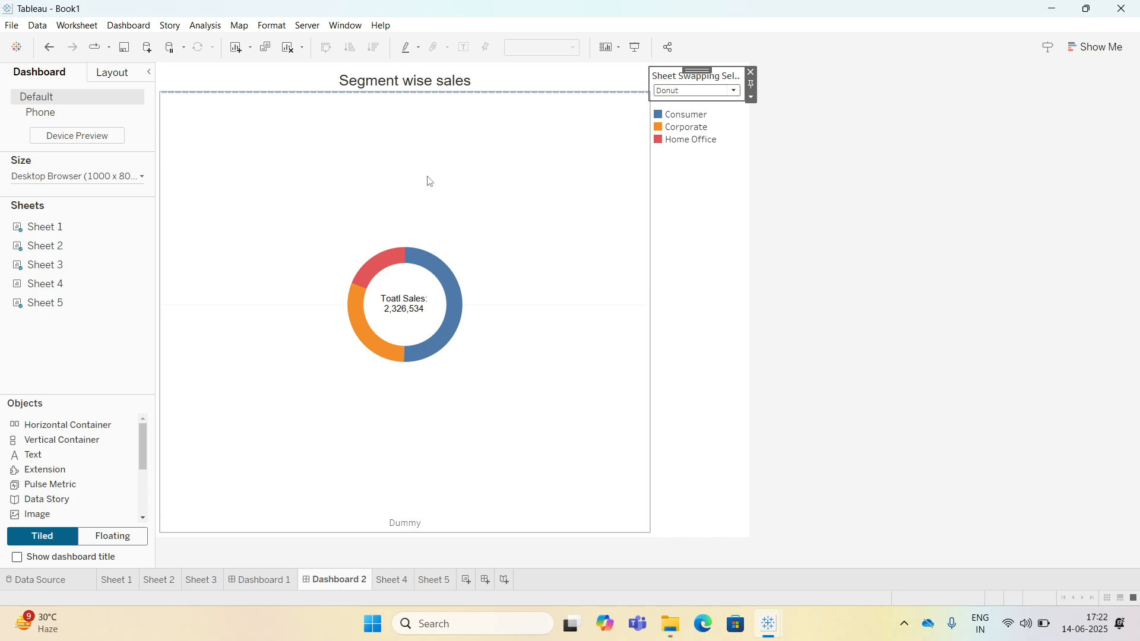
Open the donut chart's worksheet from the dashboard and return to Dashboard 2.
click(491, 155)
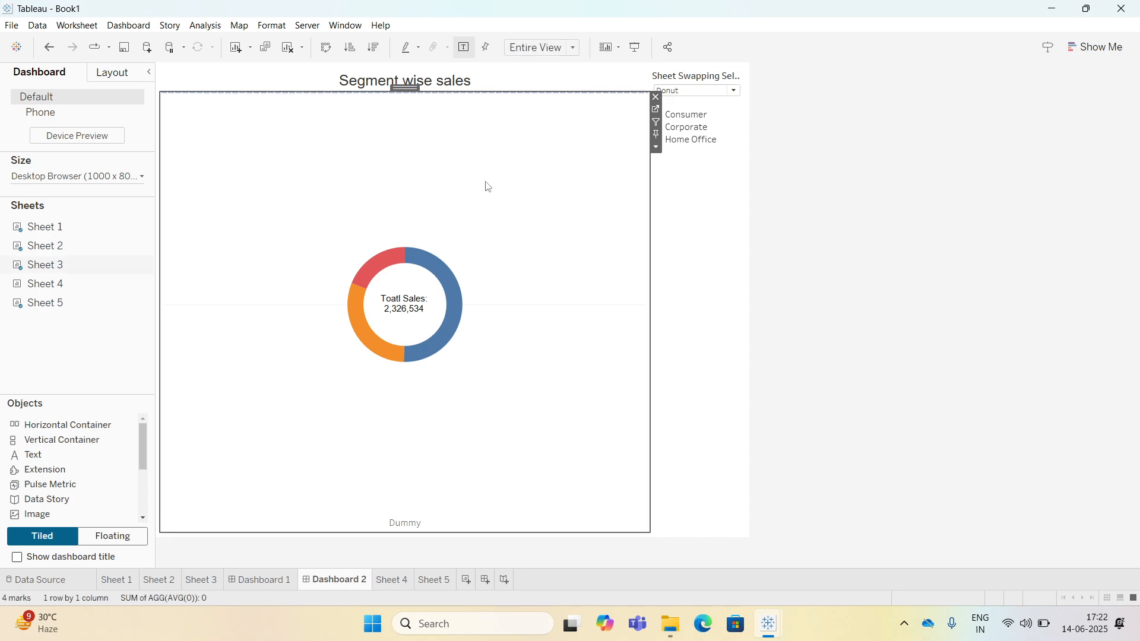
click(884, 214)
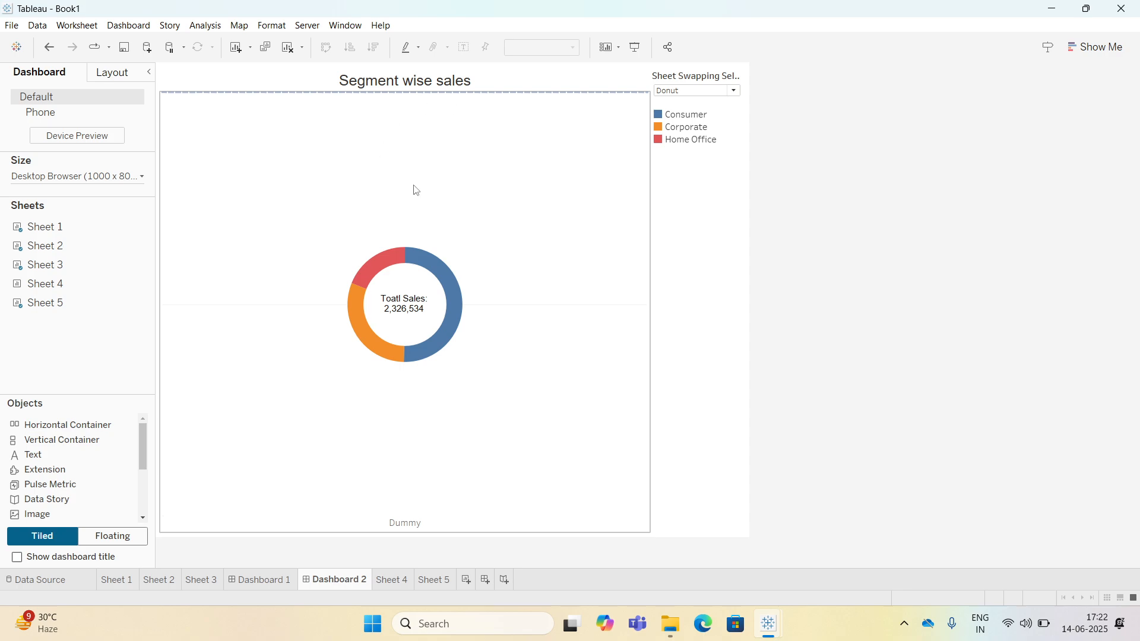
click(427, 146)
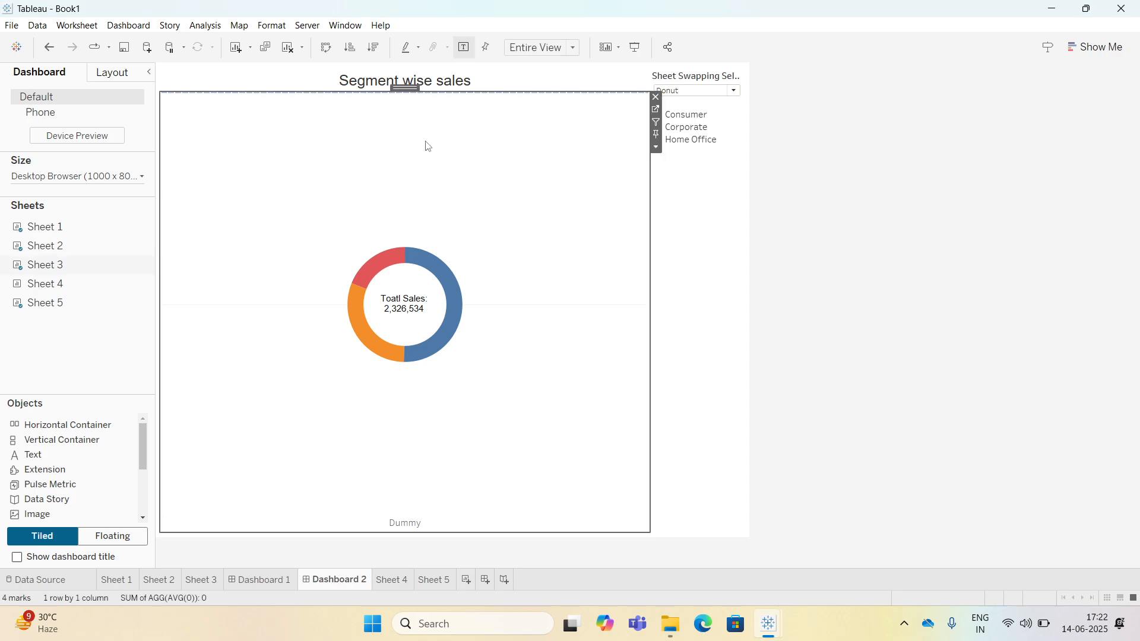
click(655, 113)
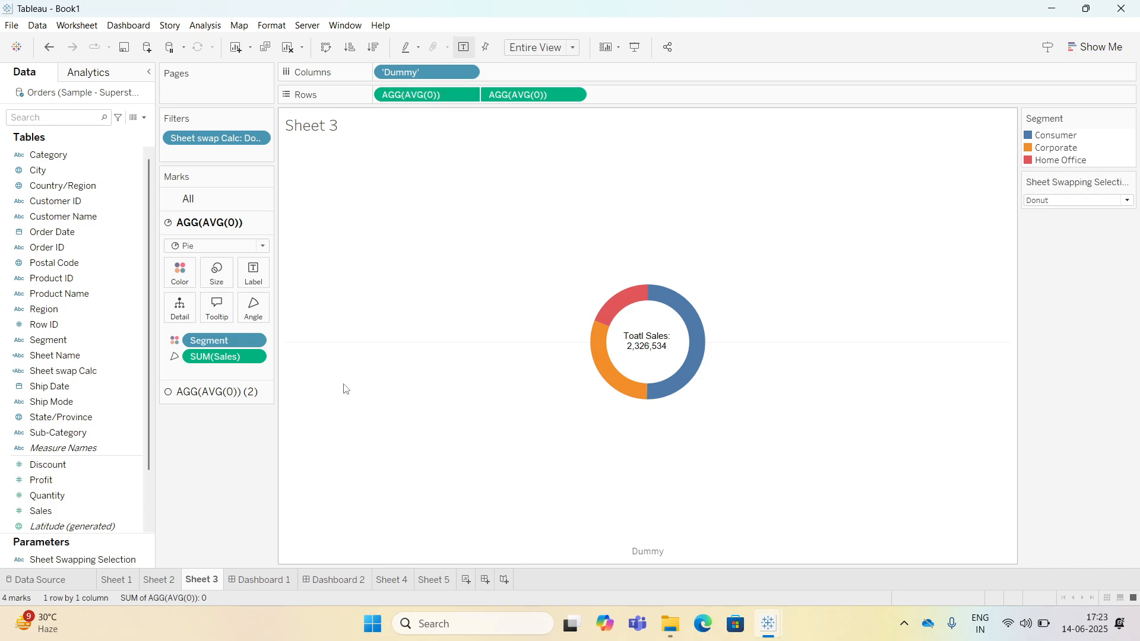
click(334, 584)
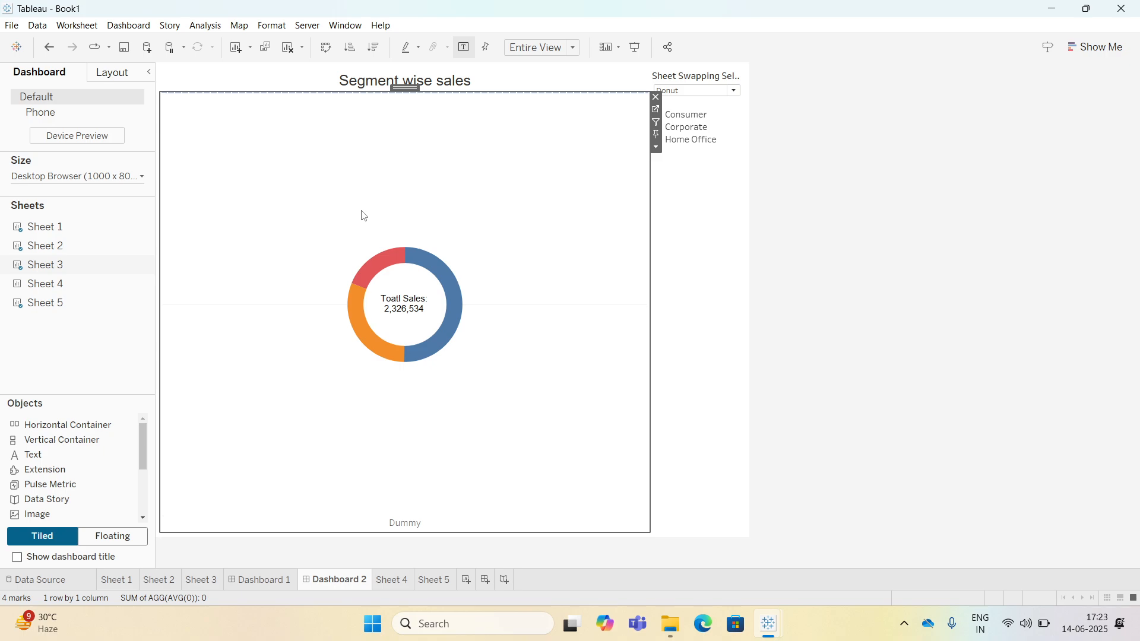
key(XF86MonBrightnessDown)
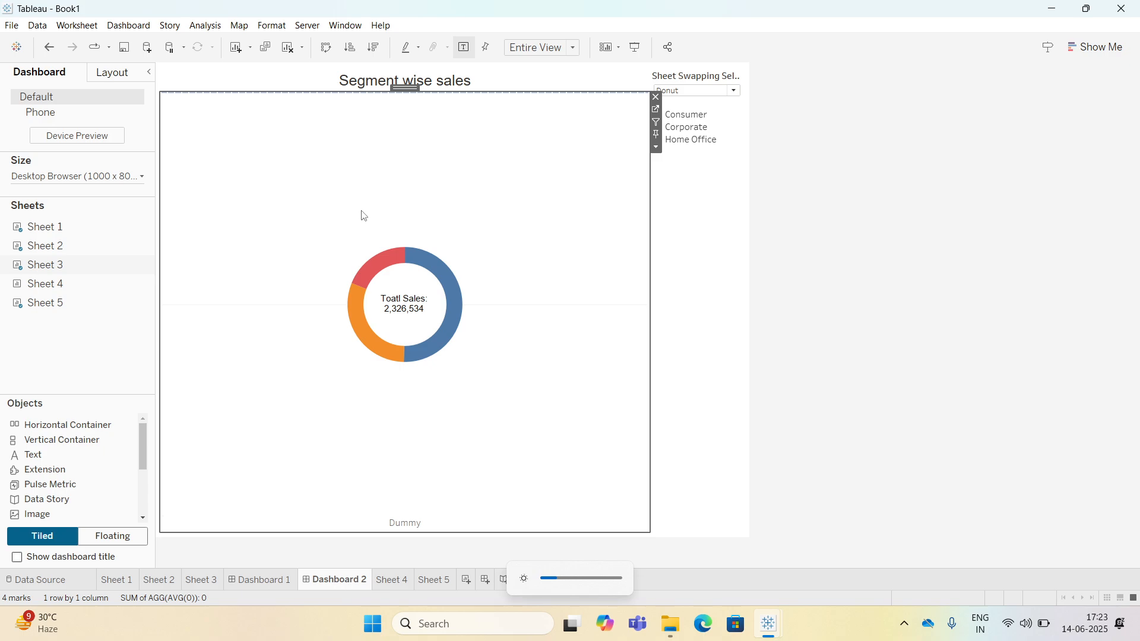